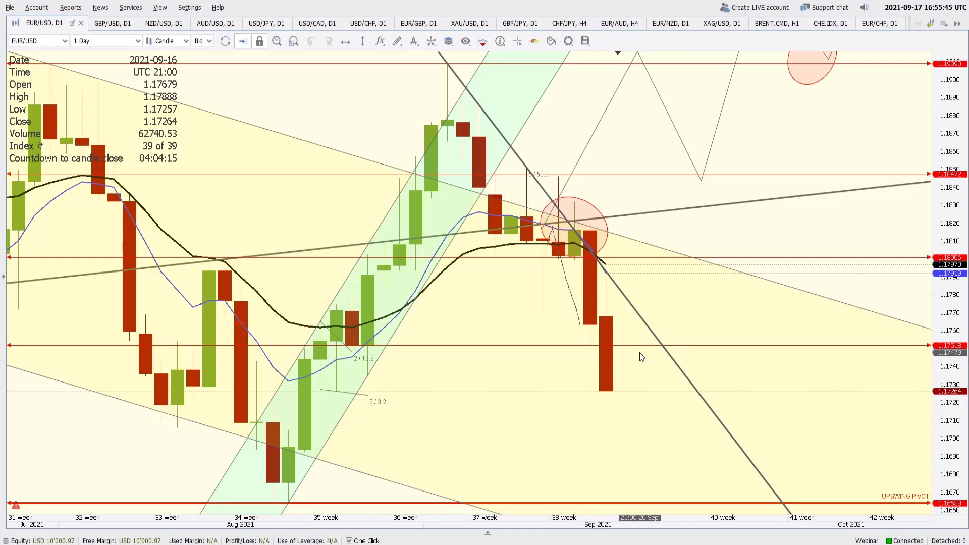
# Add a horizontal price marker at about 1.1727 on the EUR/USD daily chart, aligned with the late-August candle lows.
pyautogui.scroll(-2, 640, 352)
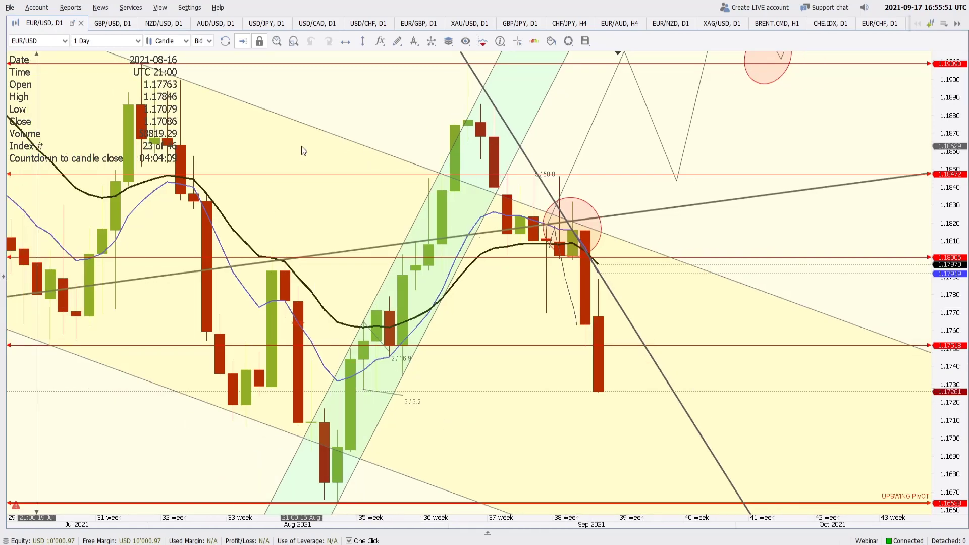
pyautogui.click(345, 41)
pyautogui.click(361, 203)
pyautogui.moveTo(360, 204); pyautogui.dragTo(369, 392)
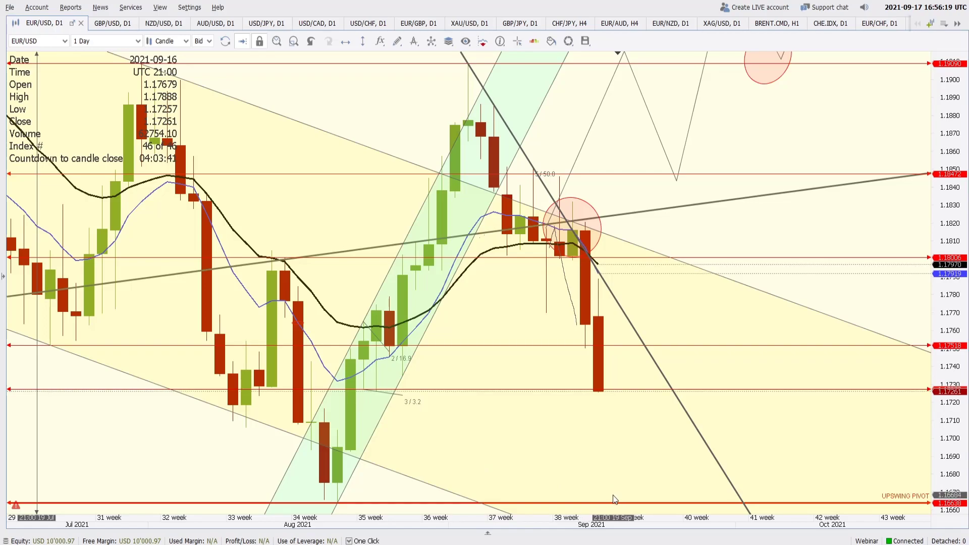
pyautogui.moveTo(378, 370)
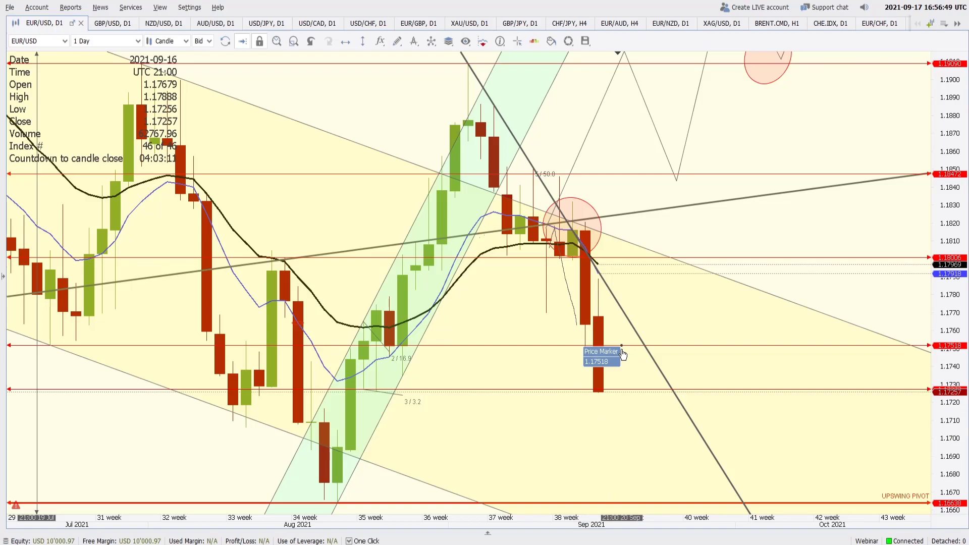
# Switch the EUR/USD chart from daily to 4-hour candles.
pyautogui.scroll(3, 615, 420)
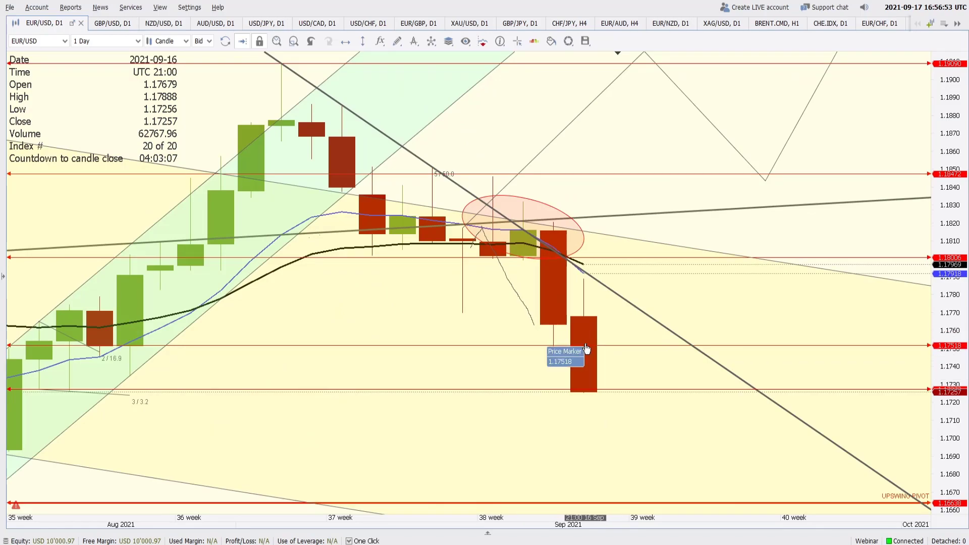
pyautogui.click(105, 41)
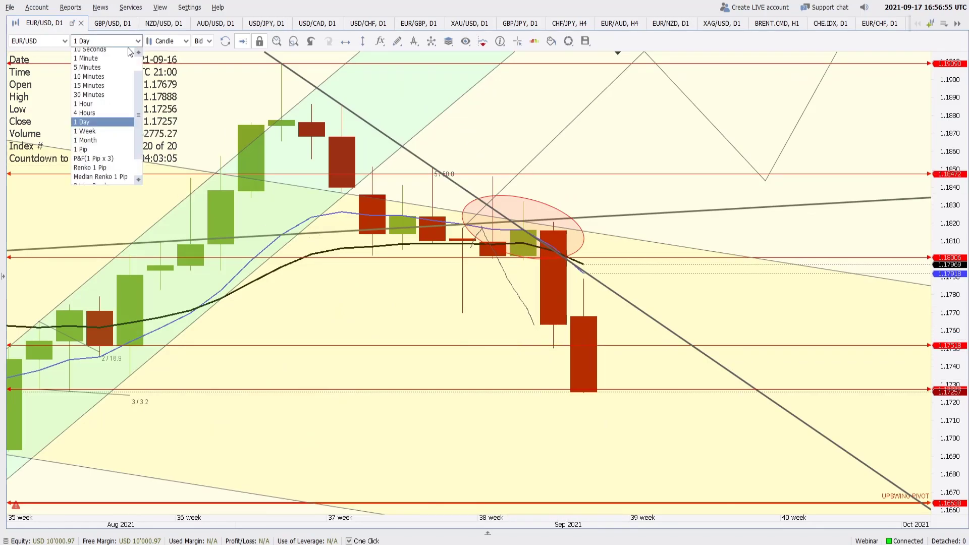
pyautogui.click(99, 112)
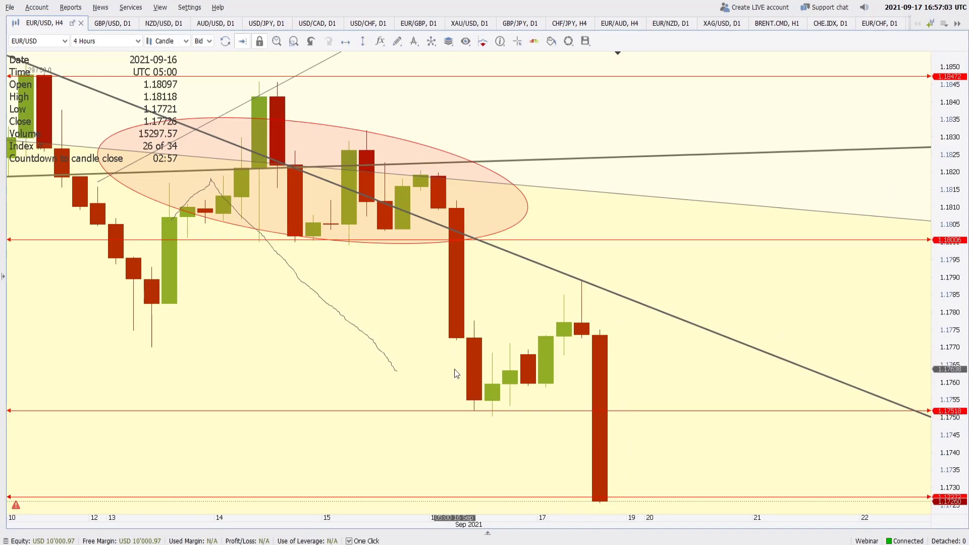
# View EUR/USD on 1-hour candles around the latest drop, and return the chart to the 4-hour period.
pyautogui.click(106, 41)
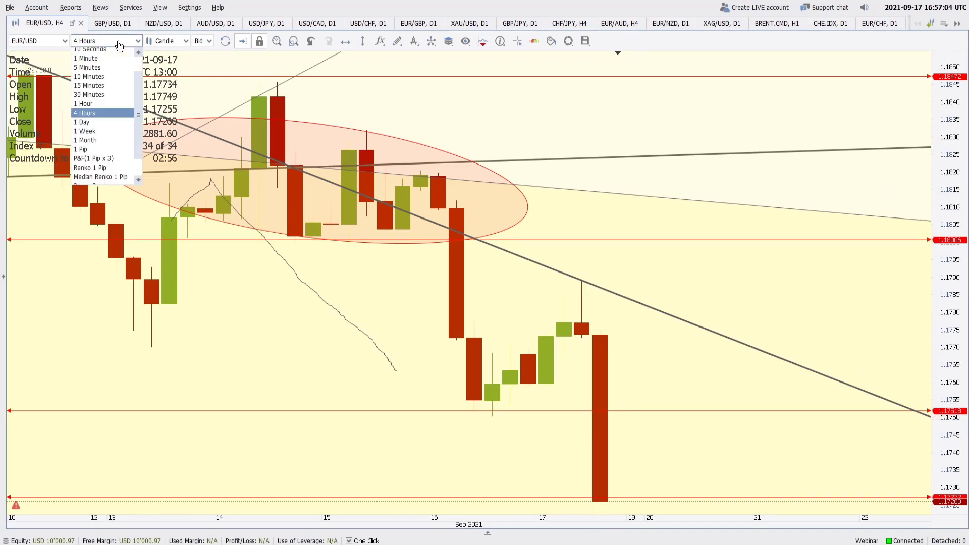
pyautogui.click(101, 104)
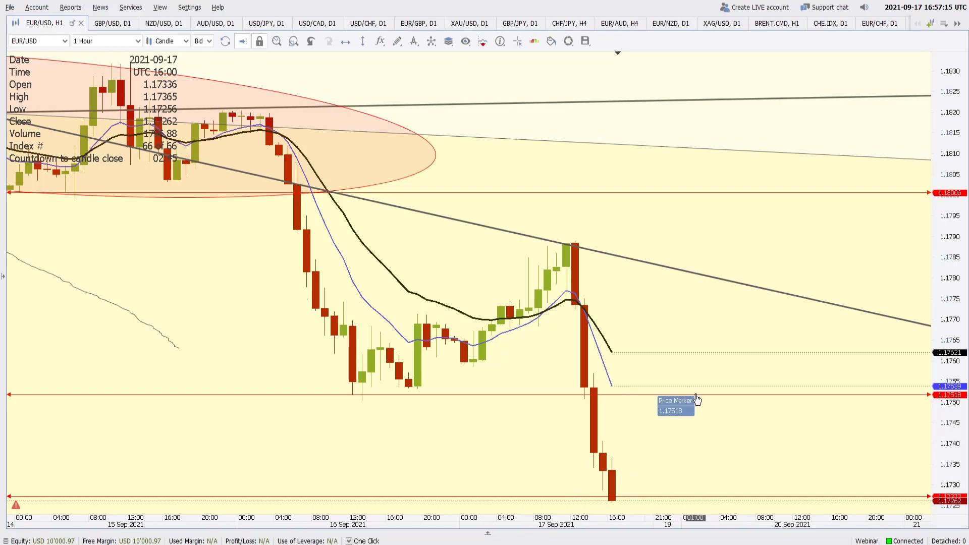
pyautogui.click(103, 42)
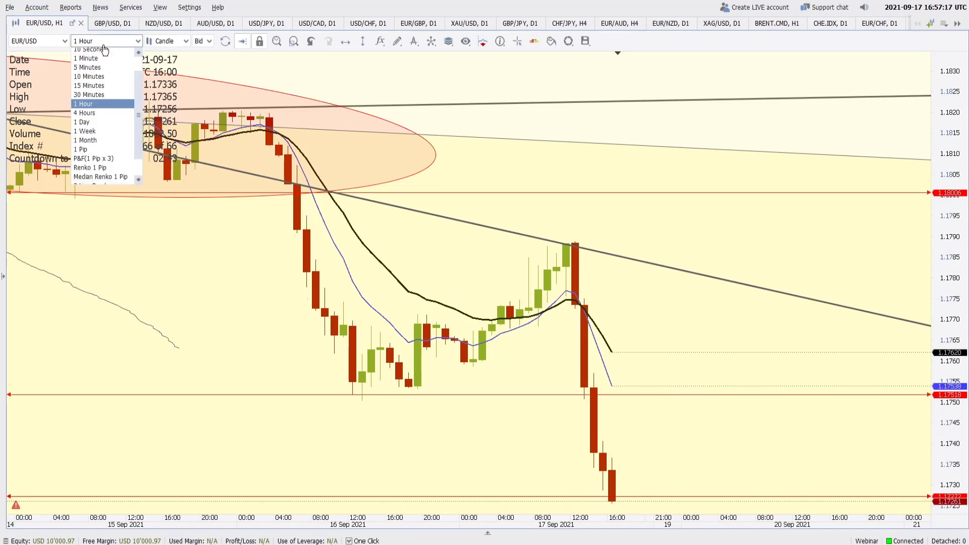
pyautogui.click(96, 112)
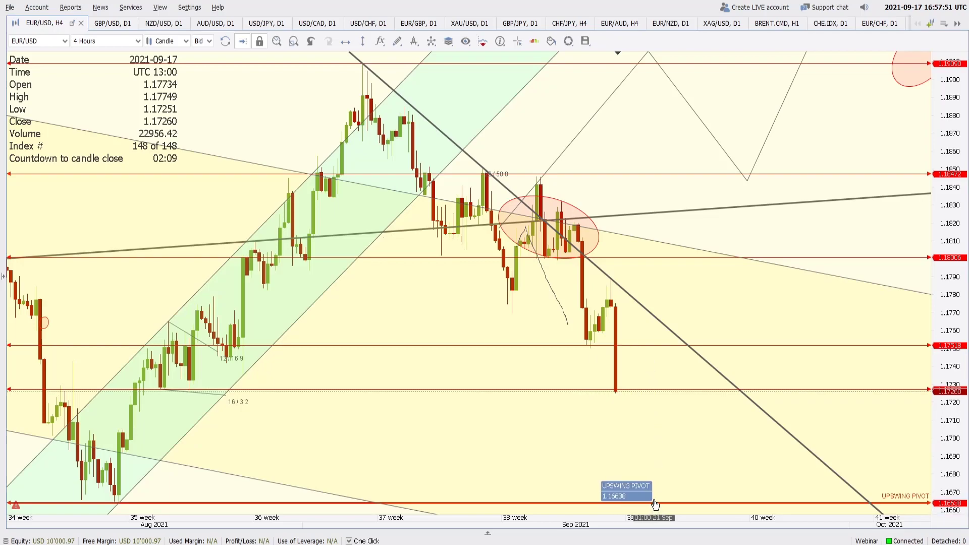
# Open the GBP/USD daily chart and examine the latest candles against the rectangle zone, the rising channel and the price markers below.
pyautogui.click(102, 23)
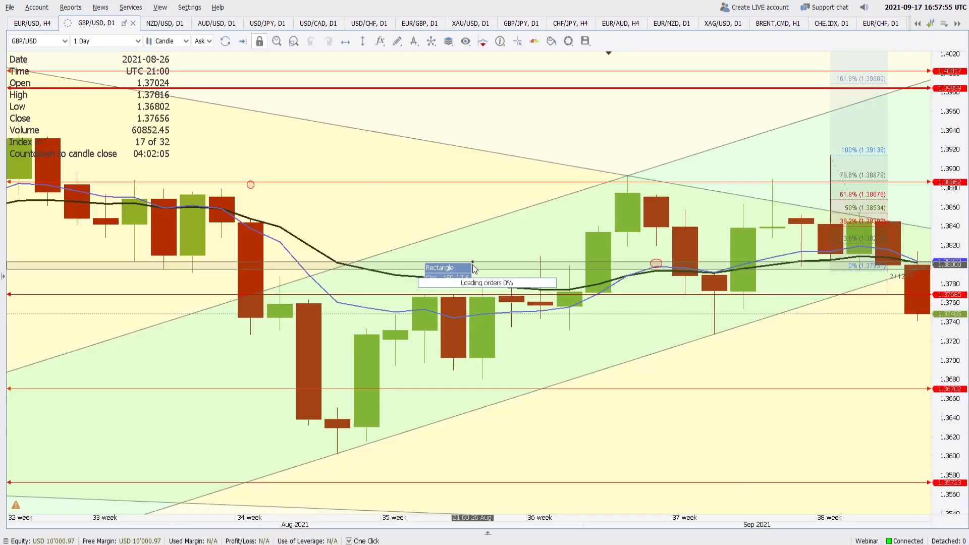
pyautogui.moveTo(667, 360); pyautogui.dragTo(609, 334)
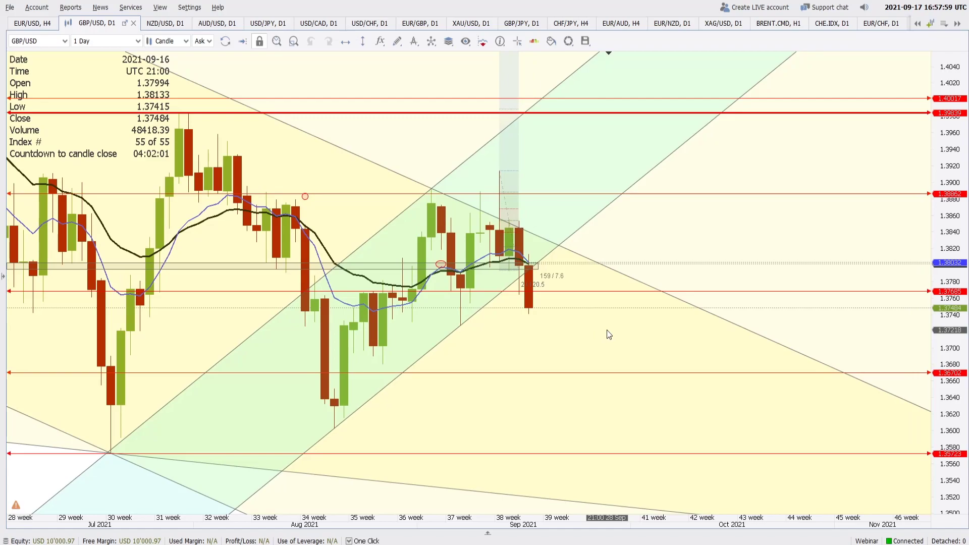
pyautogui.scroll(-1, 609, 335)
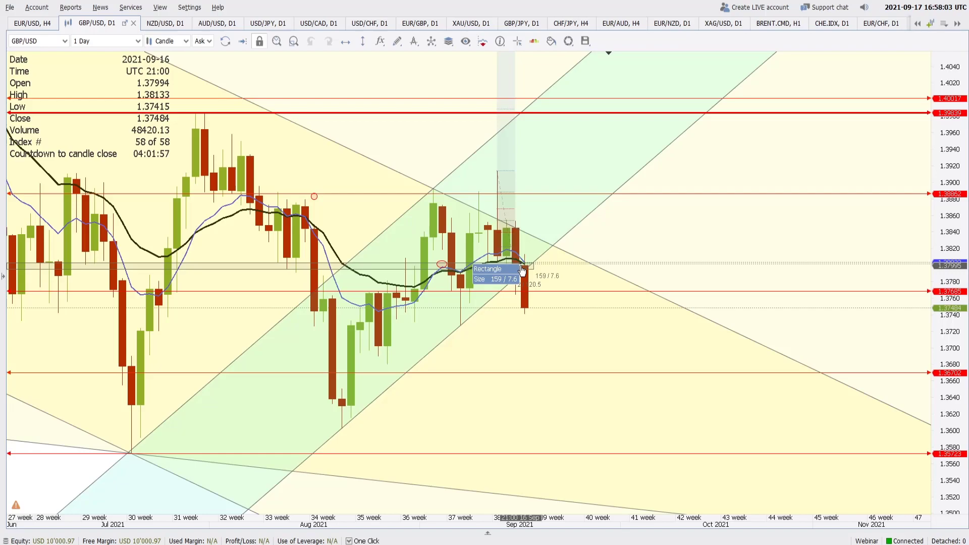
pyautogui.click(618, 372)
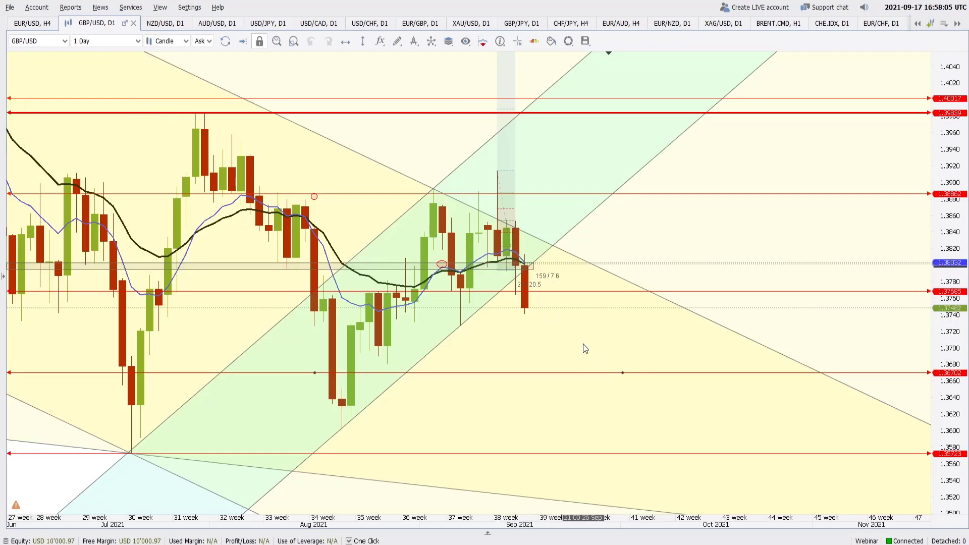
pyautogui.click(584, 348)
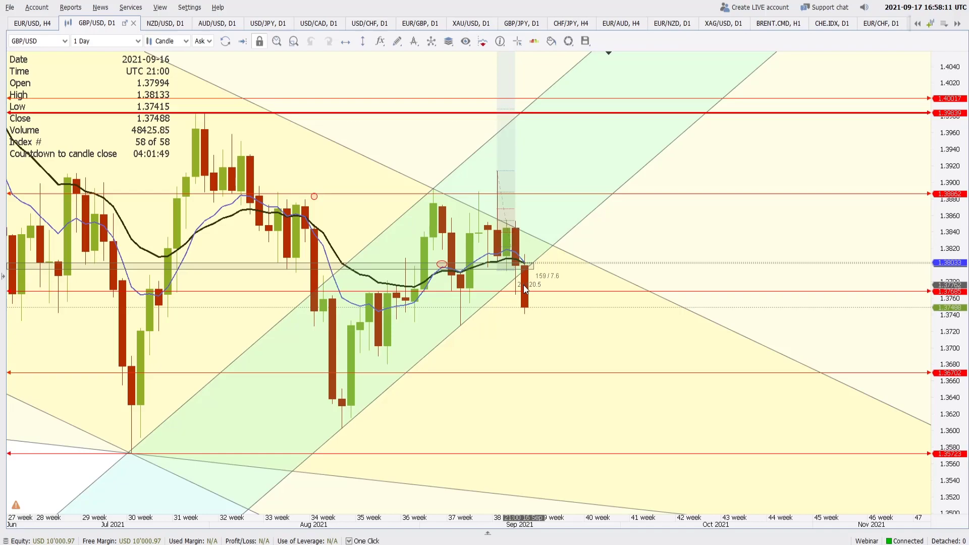
pyautogui.moveTo(522, 267)
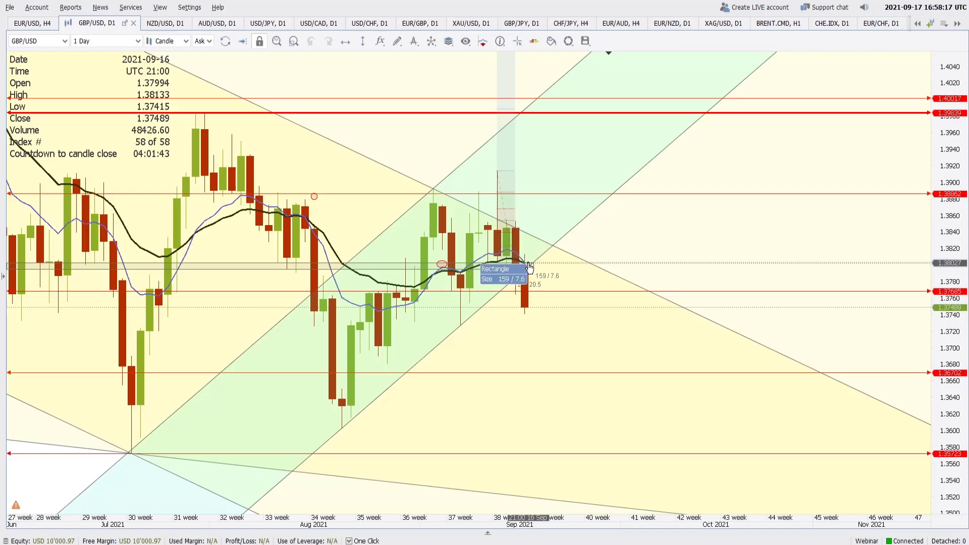
pyautogui.moveTo(528, 294)
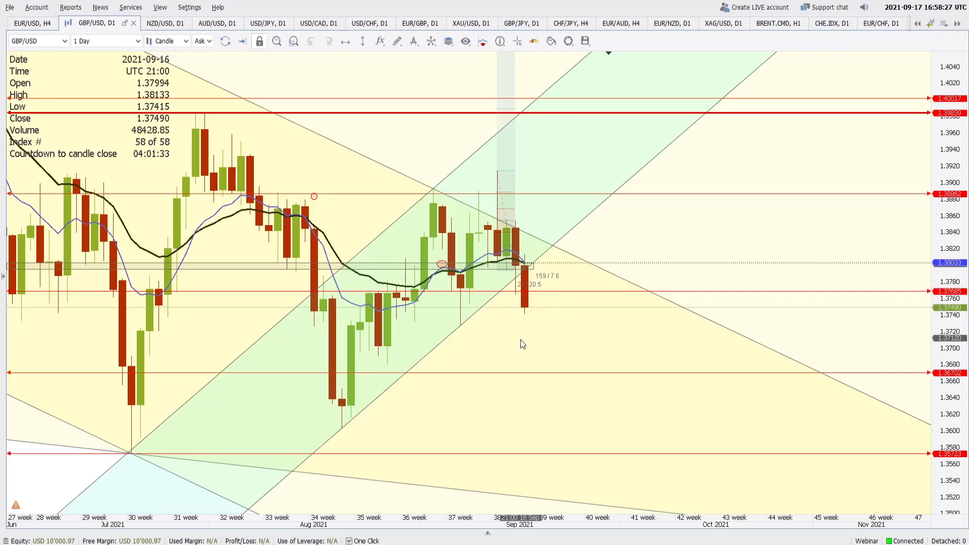
pyautogui.moveTo(525, 377); pyautogui.dragTo(707, 386)
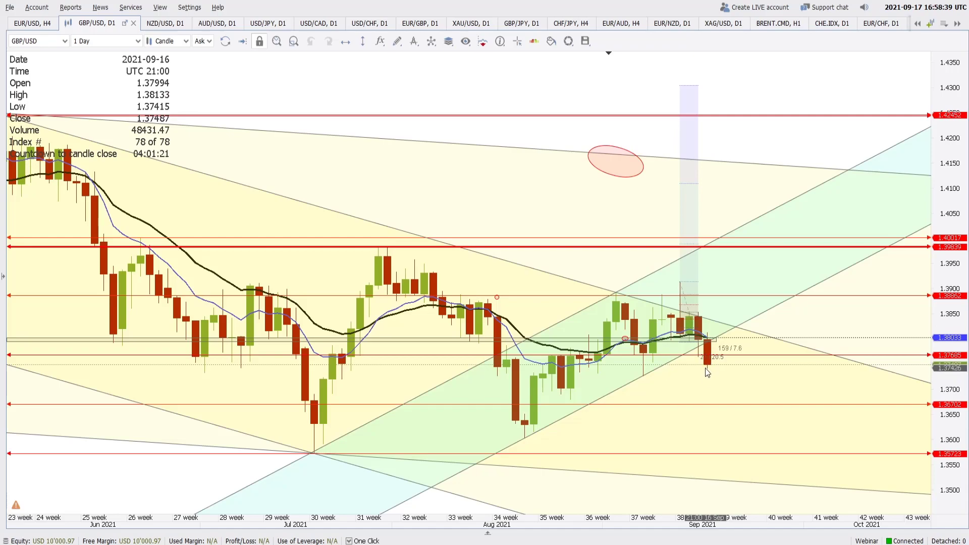
# Switch GBP/USD to 4-hour candles and examine the latest drop below the rectangle zone and rising channel.
pyautogui.click(115, 42)
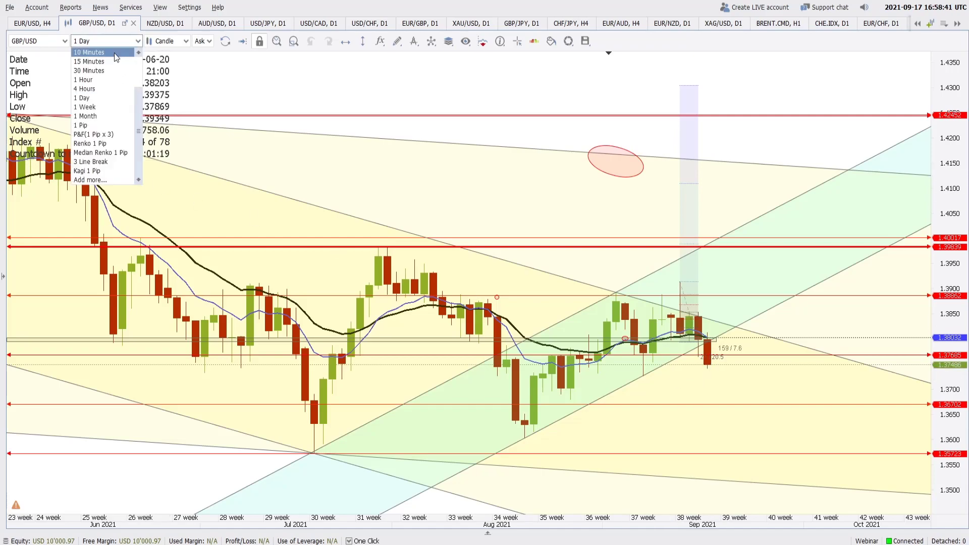
pyautogui.click(111, 89)
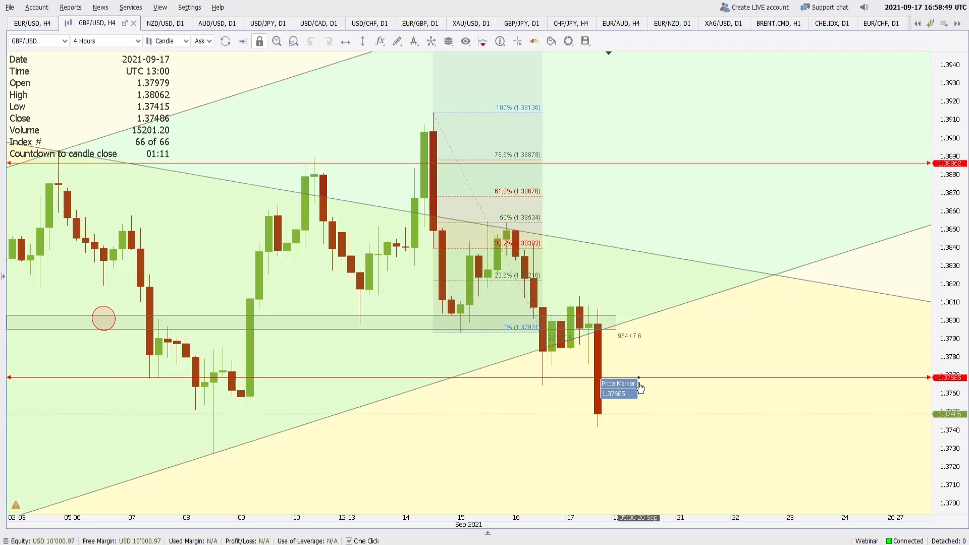
pyautogui.moveTo(661, 449); pyautogui.dragTo(571, 456)
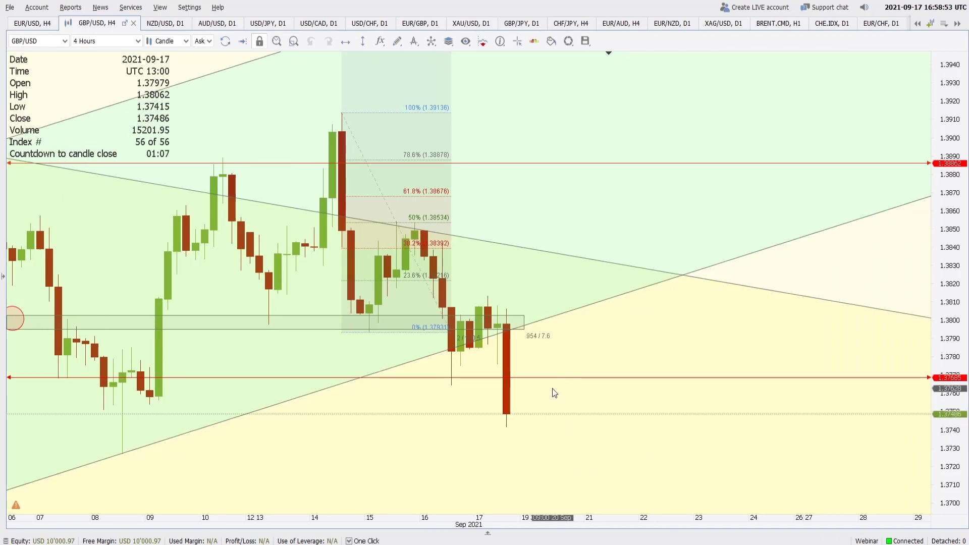
pyautogui.scroll(-5, 555, 411)
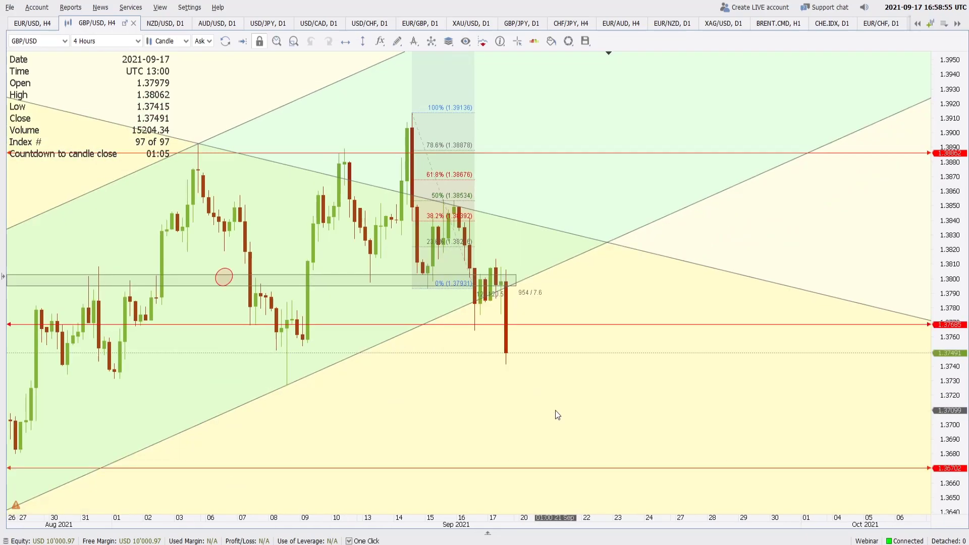
# Return GBP/USD to daily candles and review the price action since June 2021.
pyautogui.click(124, 41)
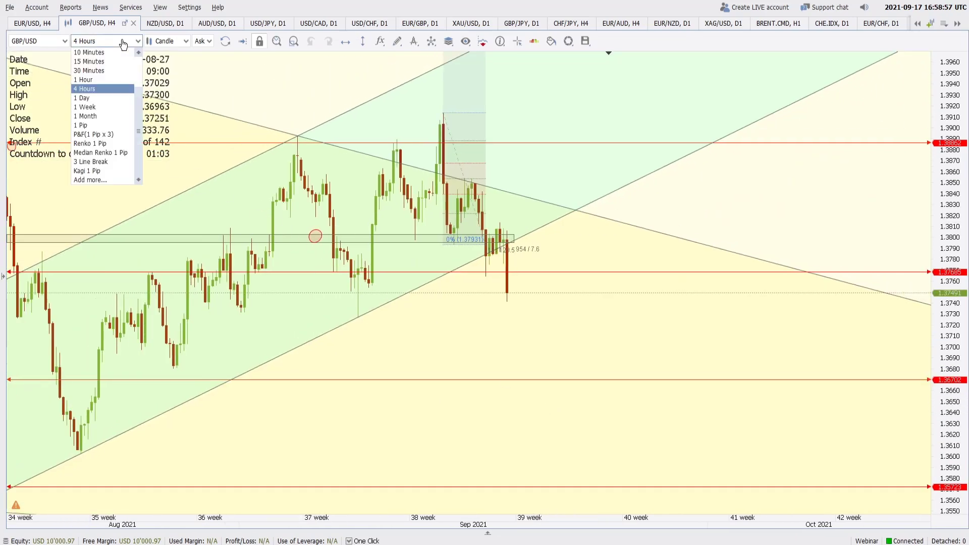
pyautogui.click(99, 101)
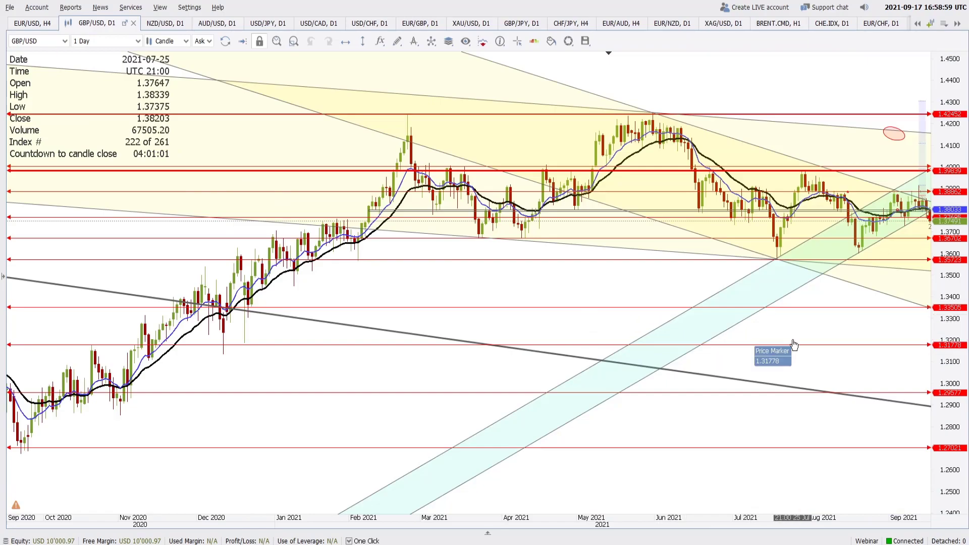
pyautogui.scroll(5, 789, 342)
pyautogui.scroll(3, 640, 397)
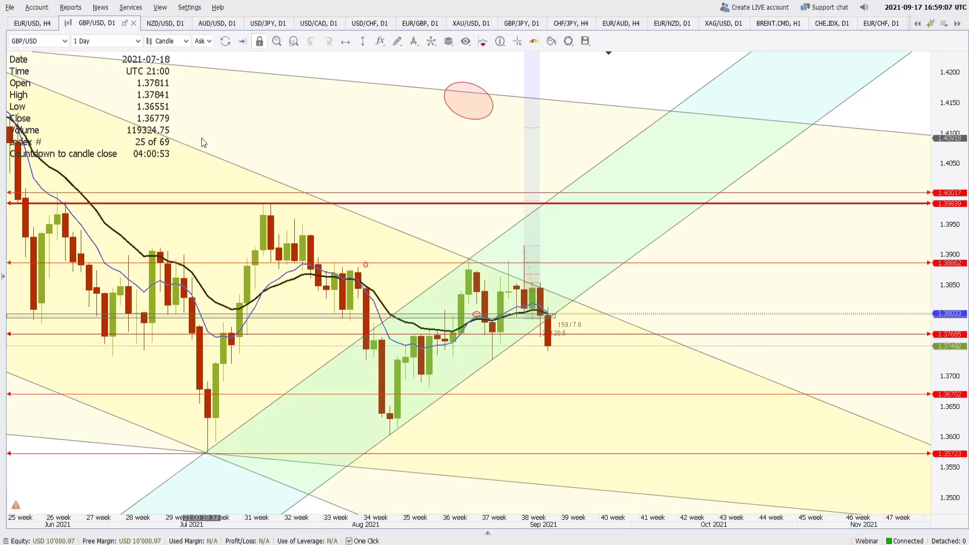
# View GBP/USD on 4-hour candles again and inspect the September swings around the Fibonacci retracement and the 1.37685 marker.
pyautogui.click(90, 41)
pyautogui.click(92, 89)
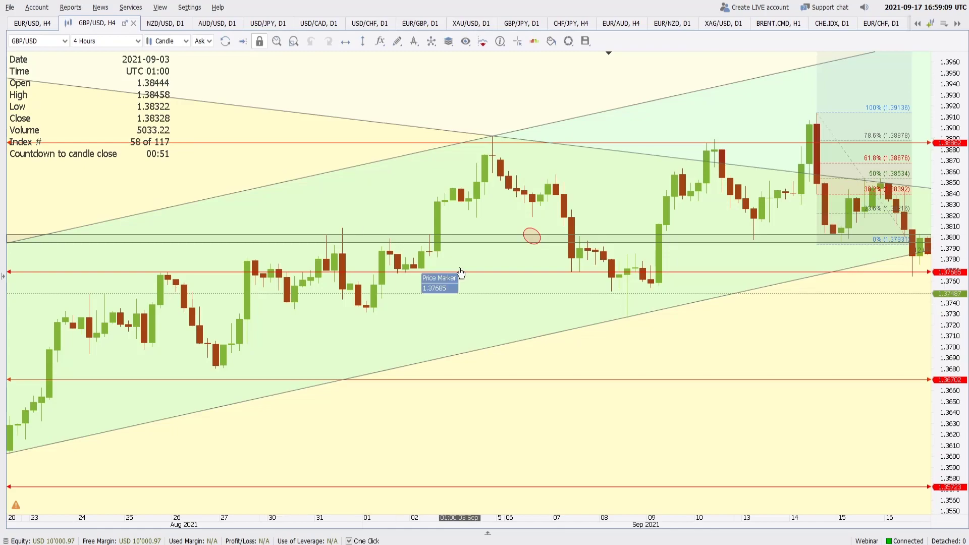
pyautogui.scroll(3, 411, 362)
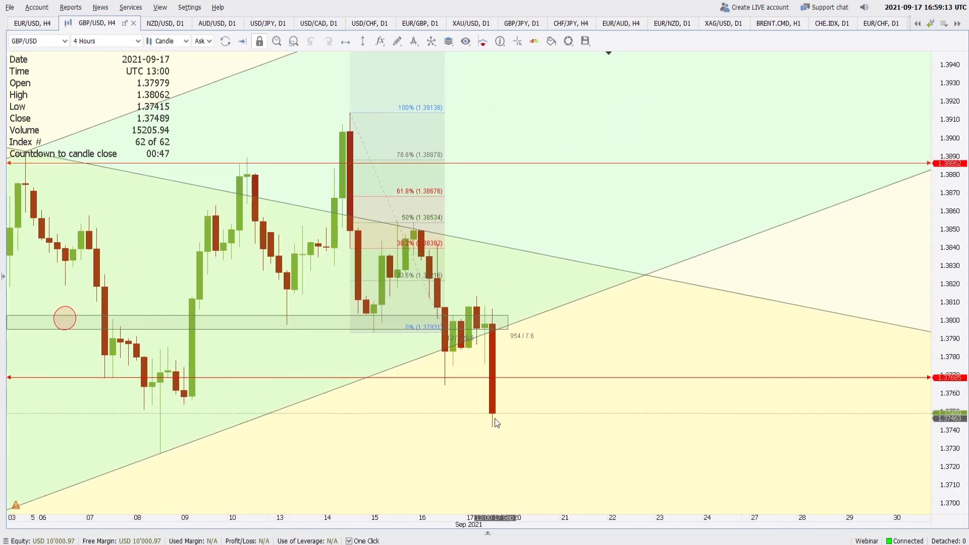
pyautogui.moveTo(390, 467); pyautogui.dragTo(567, 473)
pyautogui.moveTo(665, 440); pyautogui.dragTo(498, 446)
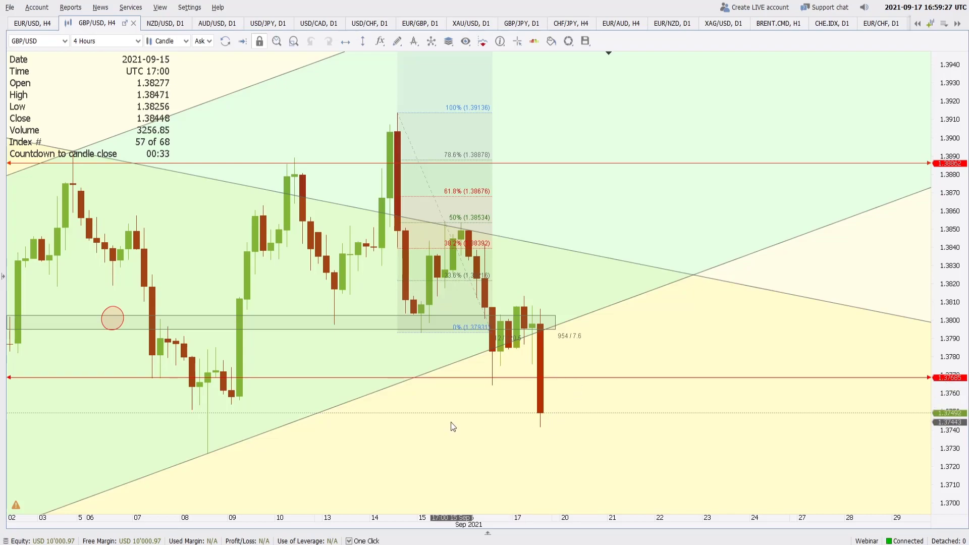
# Set GBP/USD back to the 1 Day period and show the most recent candles with free space after them.
pyautogui.click(112, 41)
pyautogui.click(101, 98)
pyautogui.moveTo(807, 401); pyautogui.dragTo(412, 388)
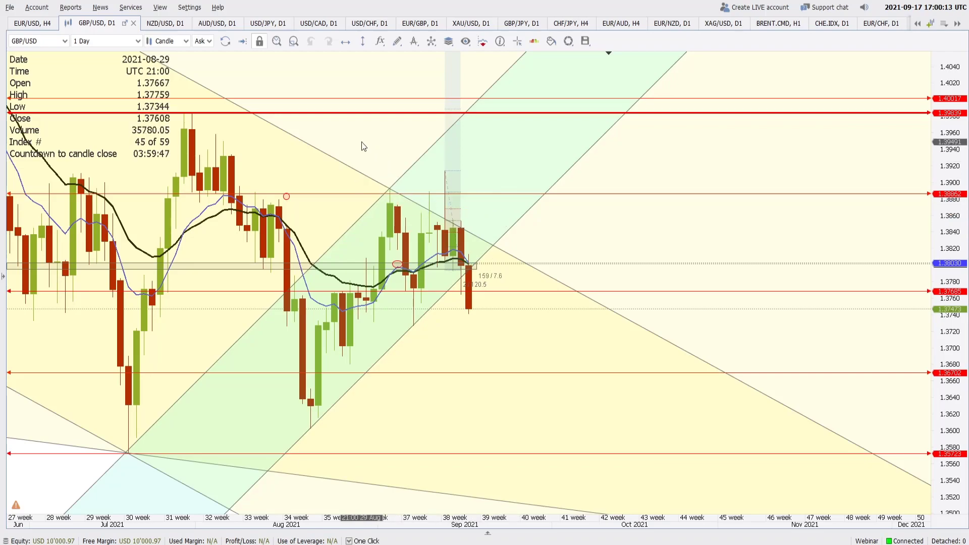
# Open the NZD/USD daily chart and examine the pullback against the Fibonacci retracement levels and the wider descending channels.
pyautogui.click(167, 24)
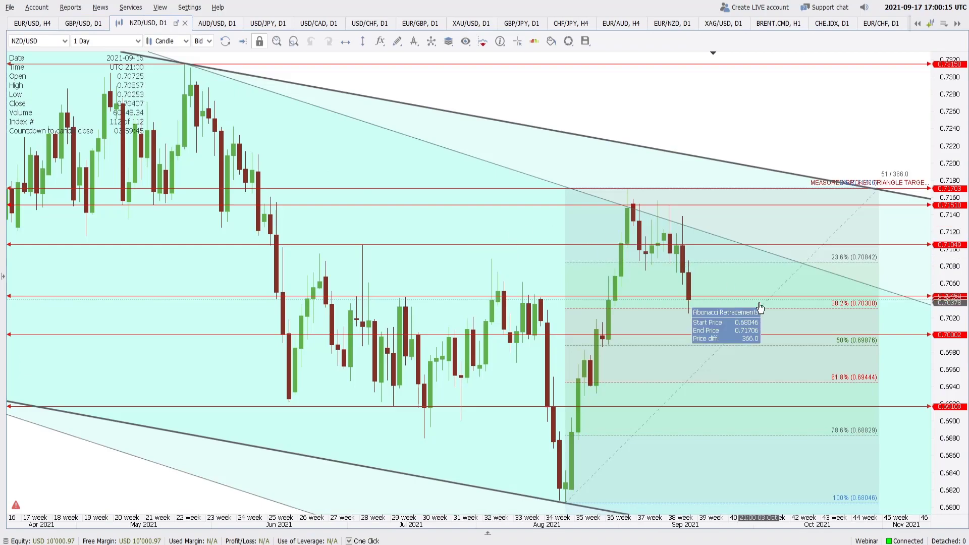
pyautogui.moveTo(655, 349); pyautogui.dragTo(581, 350)
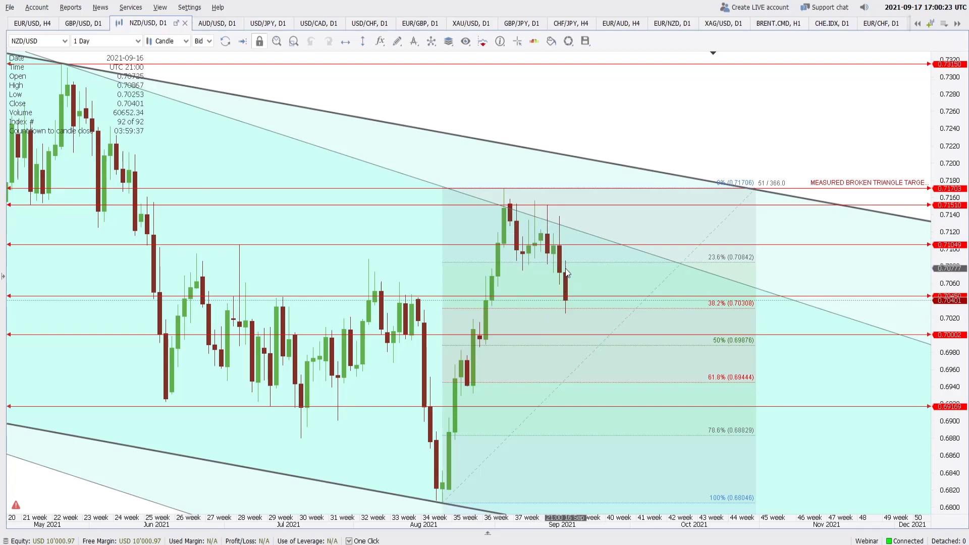
pyautogui.moveTo(564, 386); pyautogui.dragTo(507, 397)
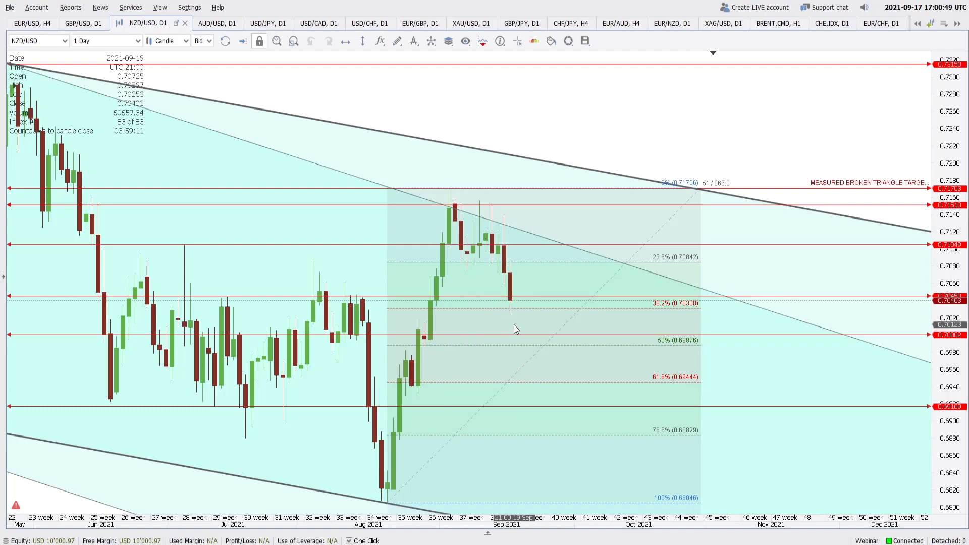
pyautogui.scroll(2, 513, 354)
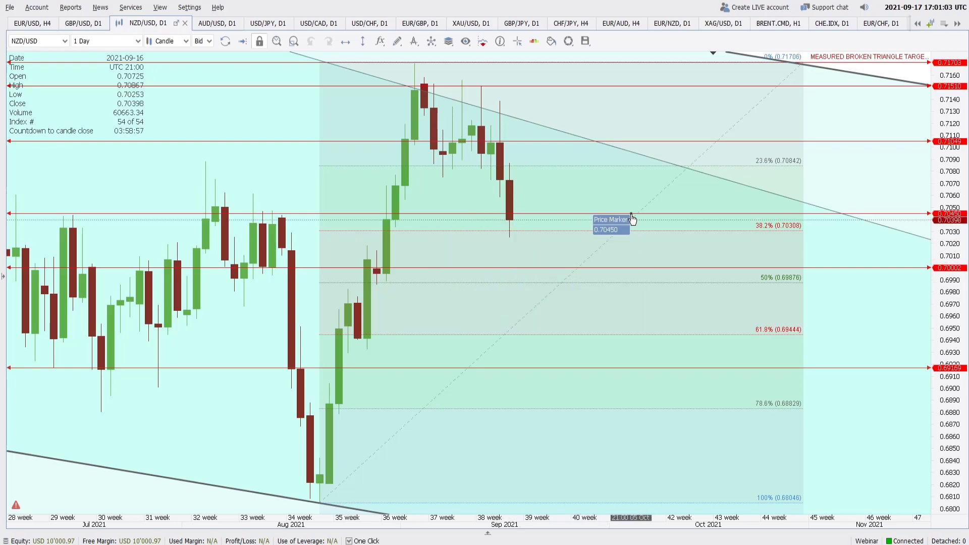
pyautogui.scroll(-8, 643, 289)
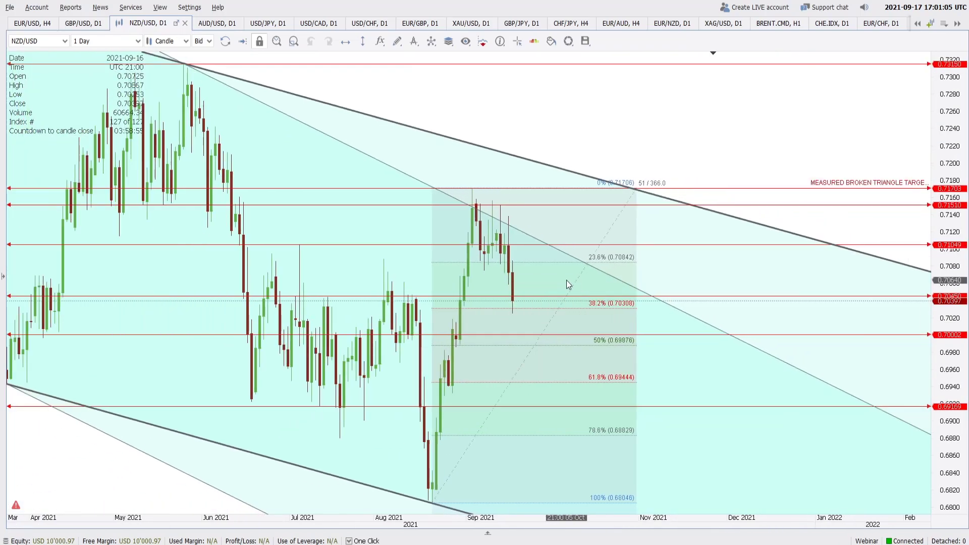
pyautogui.scroll(-6, 562, 279)
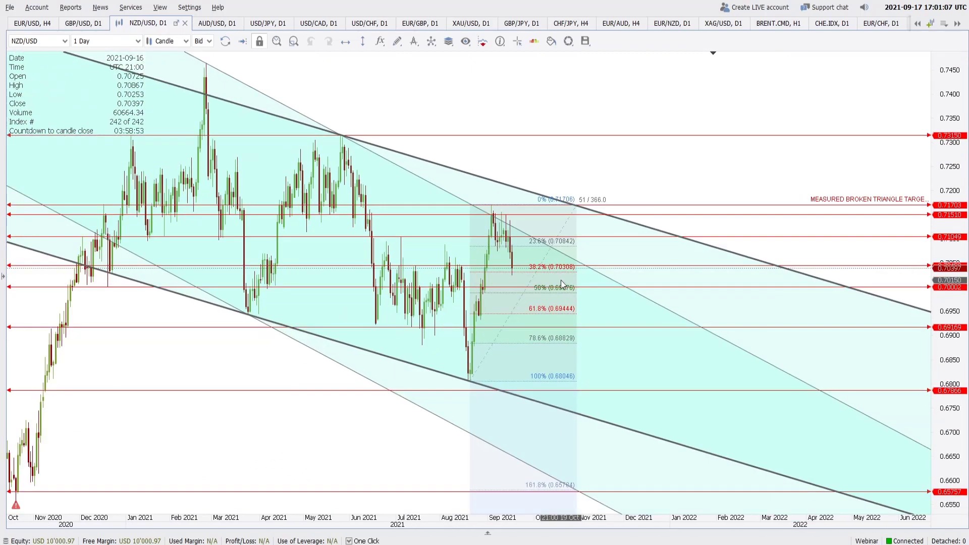
# Set NZD/USD to the 4 Hours period and inspect the September decline around the Fibonacci retracement levels.
pyautogui.scroll(5, 540, 318)
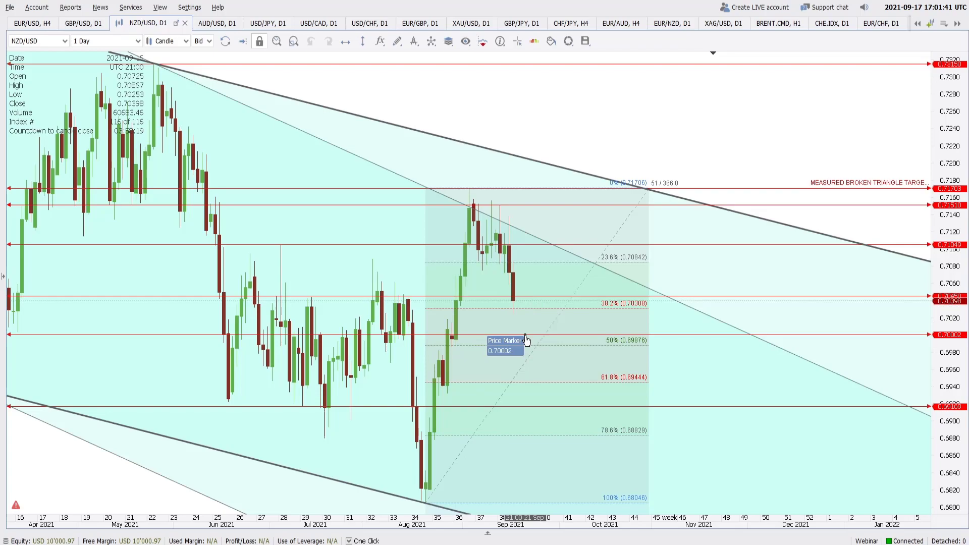
pyautogui.click(112, 41)
pyautogui.click(106, 88)
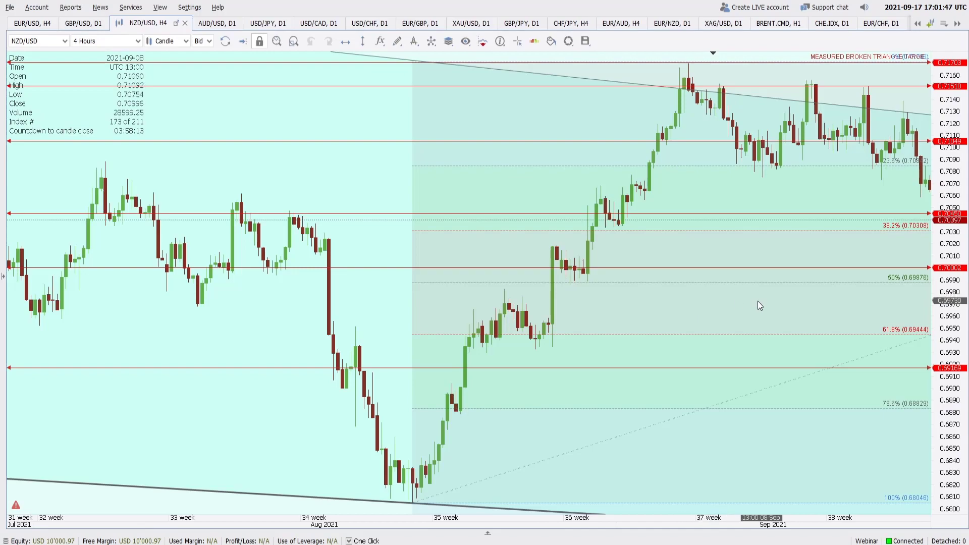
pyautogui.moveTo(758, 300); pyautogui.dragTo(310, 264)
pyautogui.scroll(2, 595, 287)
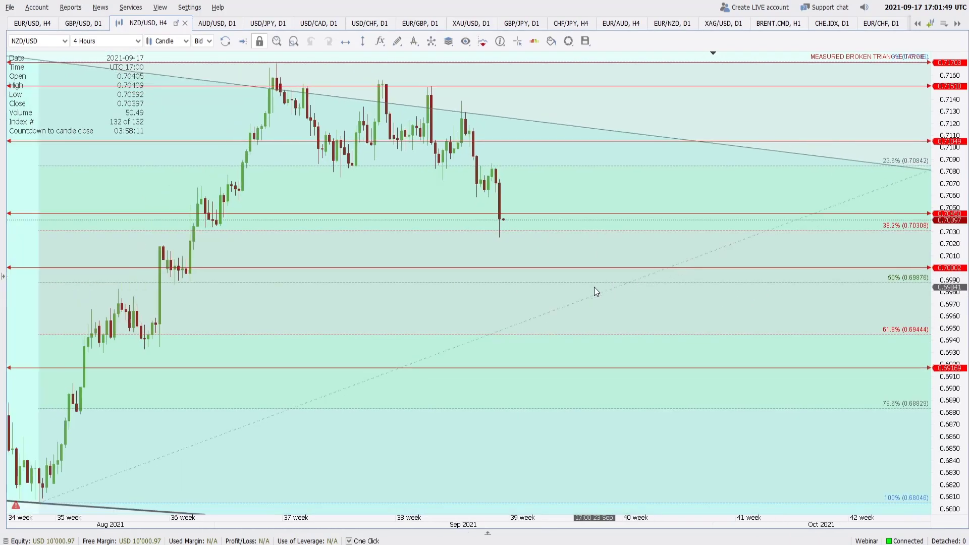
pyautogui.moveTo(520, 327)
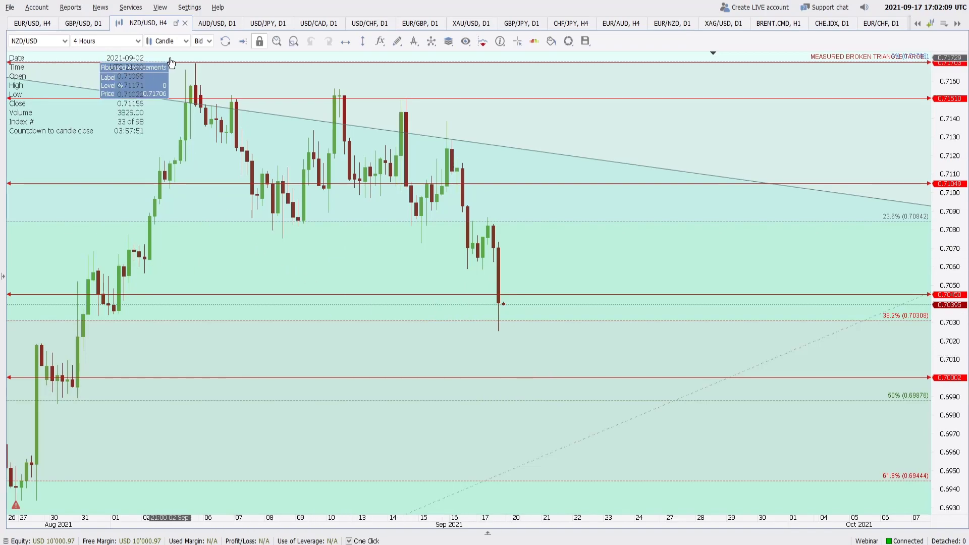
# Open the AUD/USD daily chart and examine the latest candles against the moving averages, the descending channel and the 0.72890 and 0.72250 markers.
pyautogui.click(216, 23)
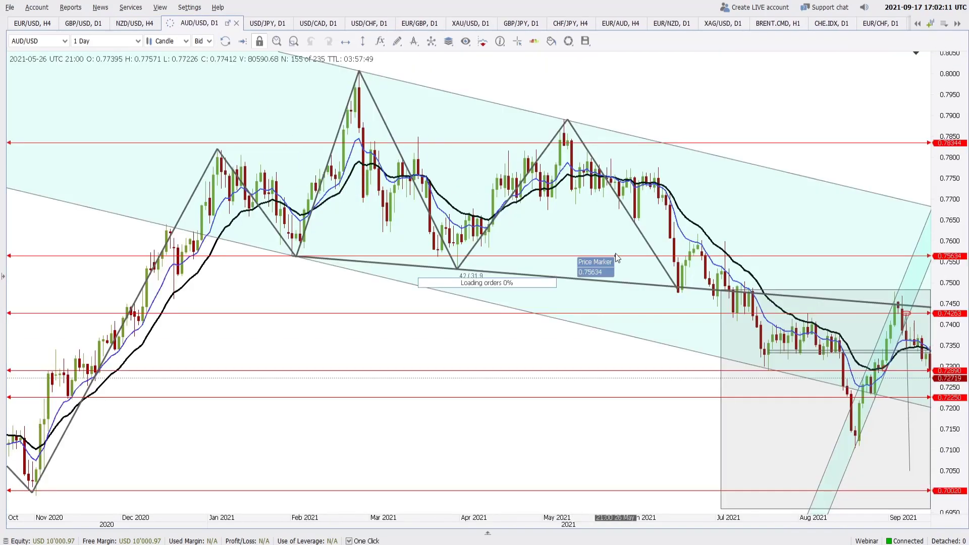
pyautogui.moveTo(794, 223); pyautogui.dragTo(350, 222)
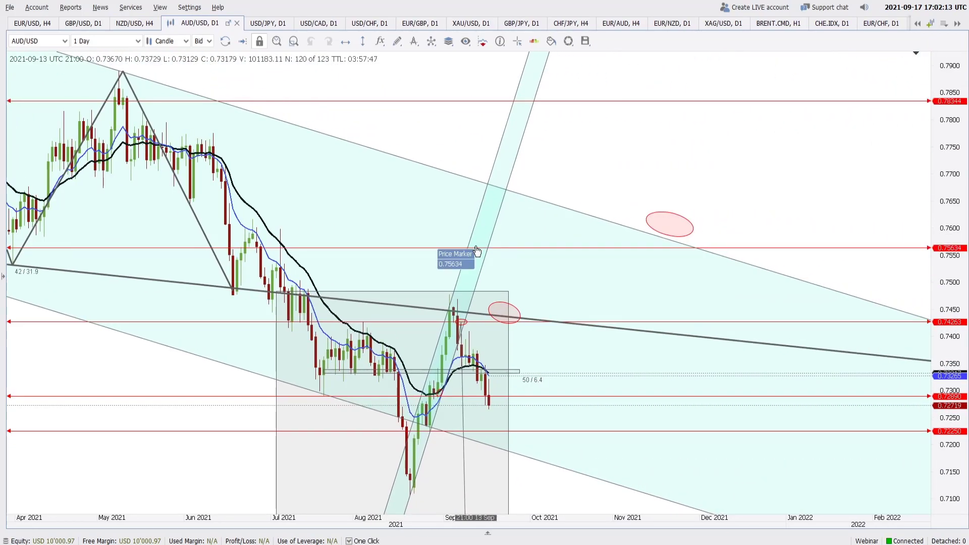
pyautogui.scroll(3, 480, 210)
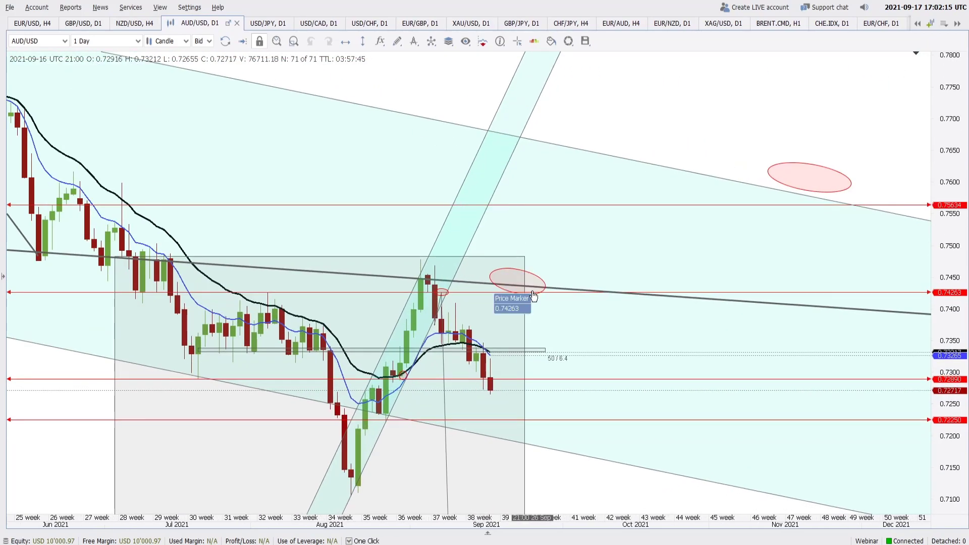
pyautogui.scroll(2, 494, 325)
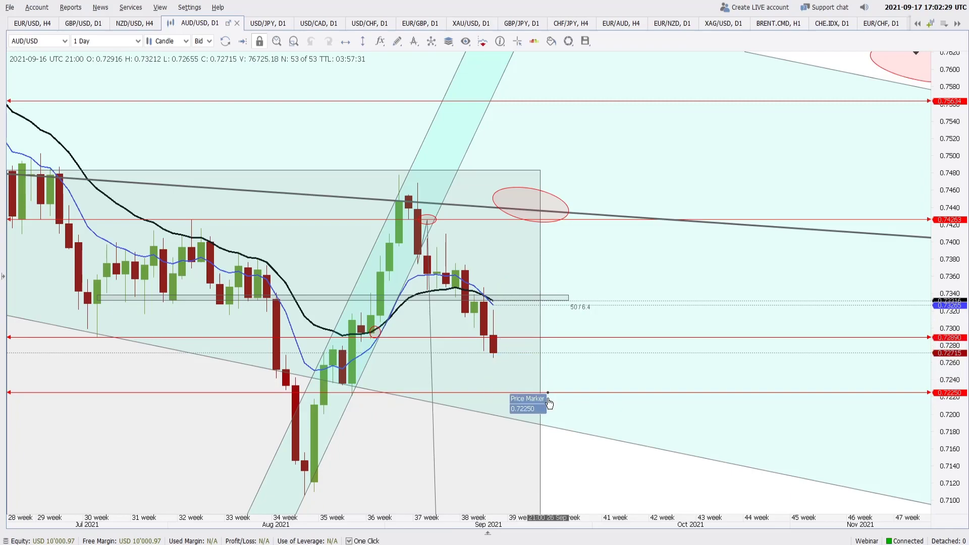
pyautogui.scroll(-3, 588, 410)
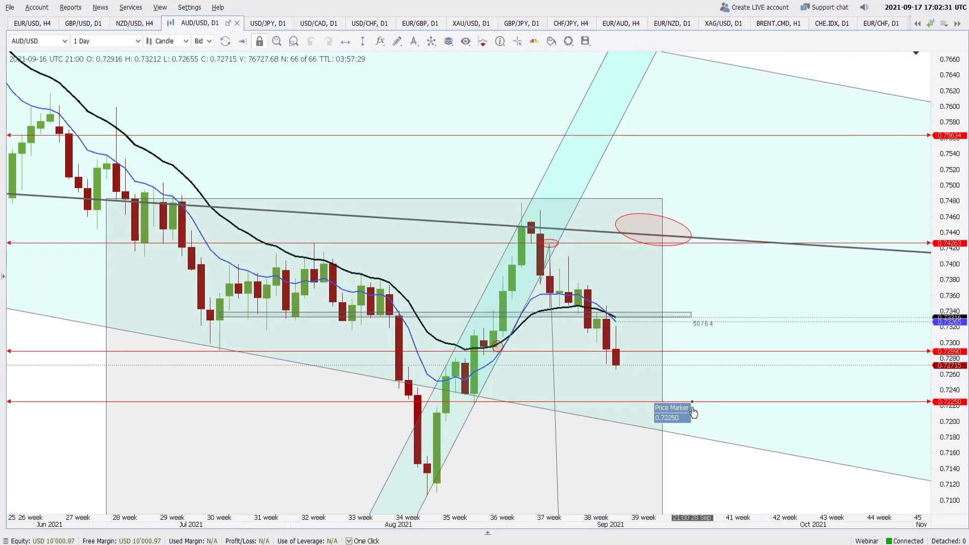
pyautogui.scroll(-1, 683, 408)
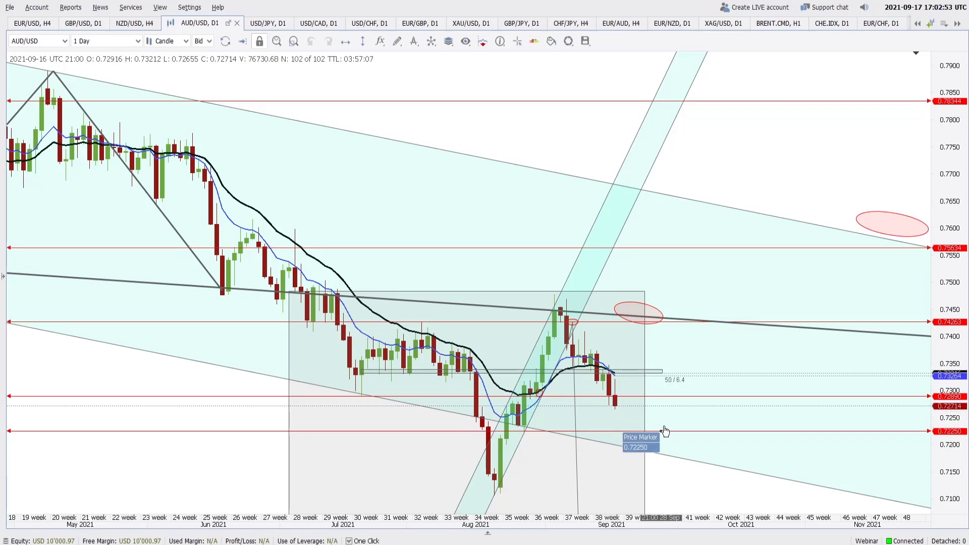
pyautogui.moveTo(746, 449); pyautogui.dragTo(594, 447)
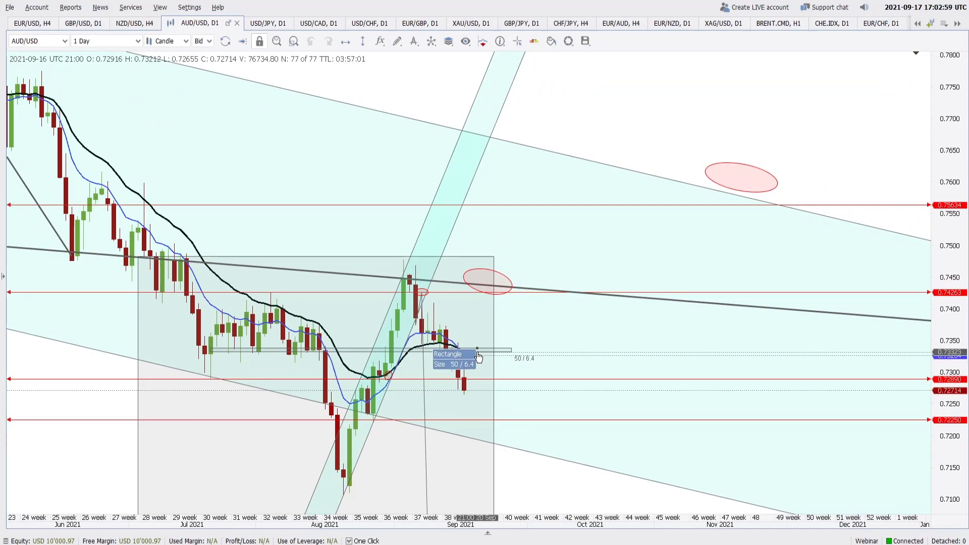
pyautogui.scroll(3, 471, 367)
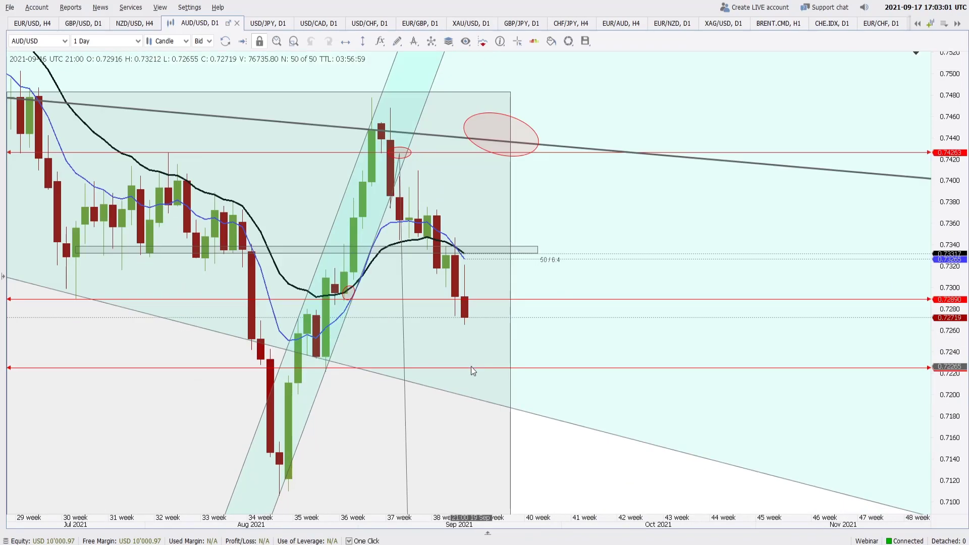
# Set AUD/USD to the 4 Hours period and review the September swings down from the 0.74263 marker.
pyautogui.click(126, 45)
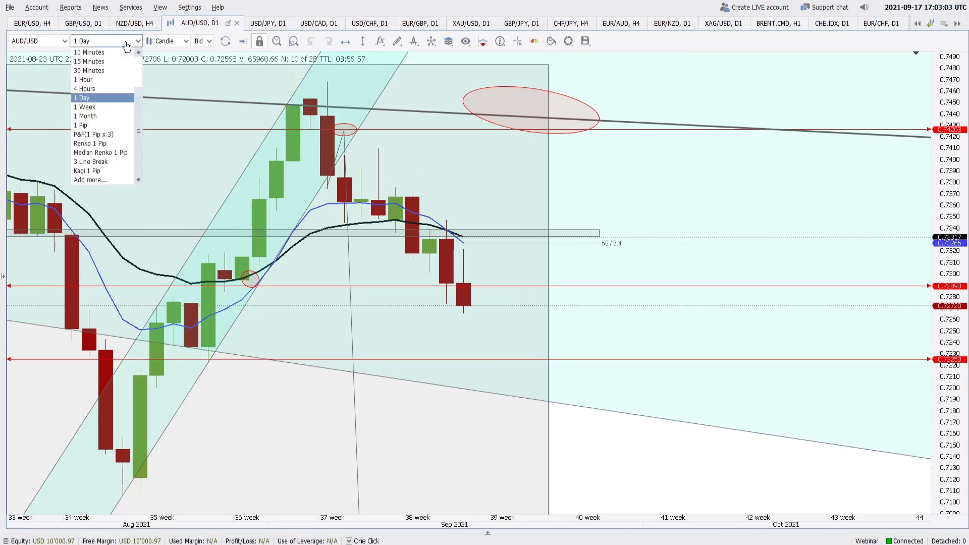
pyautogui.click(108, 89)
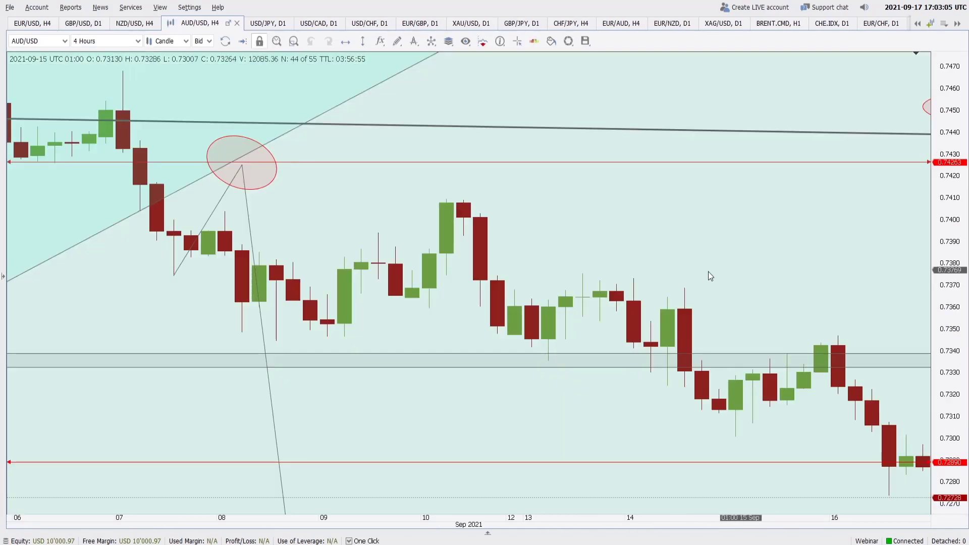
pyautogui.scroll(-2, 590, 316)
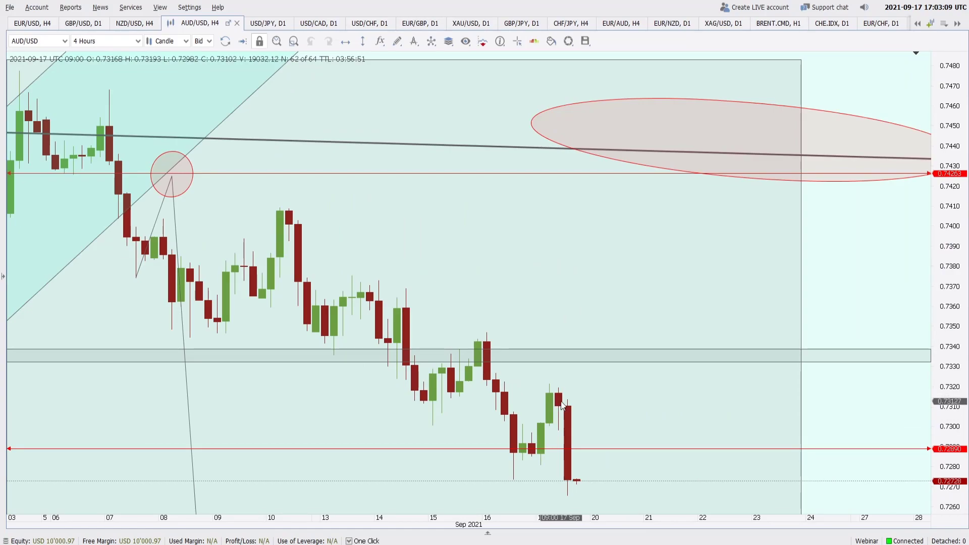
pyautogui.scroll(-3, 571, 422)
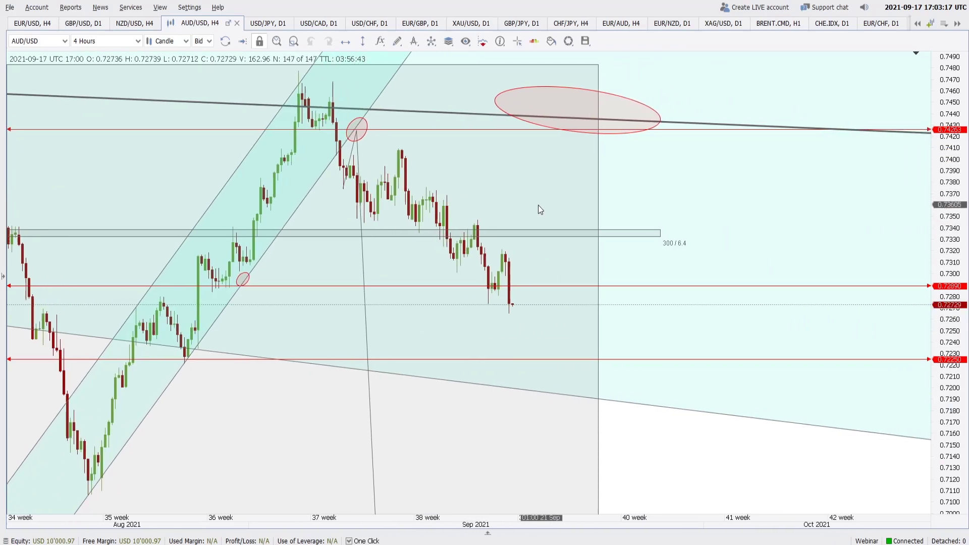
pyautogui.scroll(-2, 541, 204)
# Open the USD/JPY daily chart and examine the recent range between the upper rectangle zone and the 109.116 marker.
pyautogui.click(255, 23)
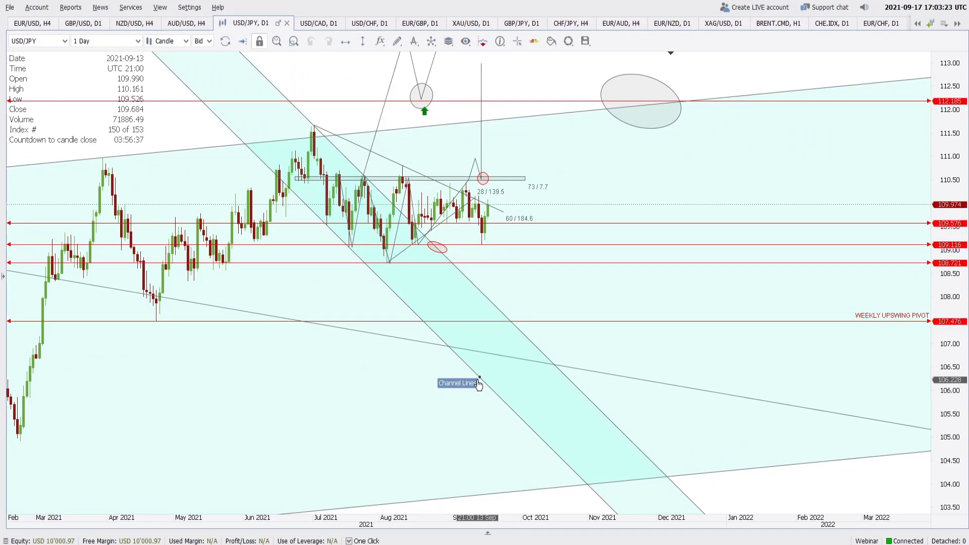
pyautogui.scroll(2, 651, 286)
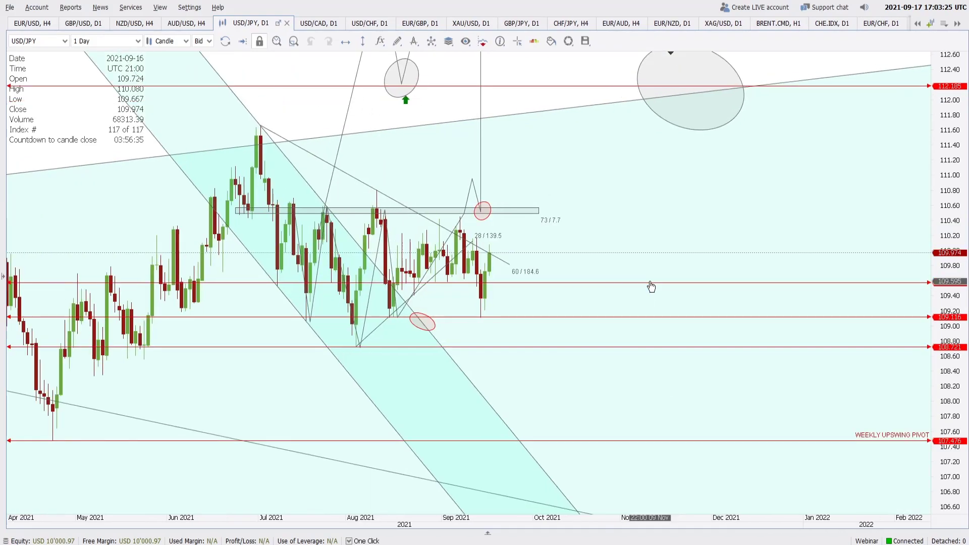
pyautogui.scroll(1, 651, 275)
pyautogui.scroll(1, 652, 273)
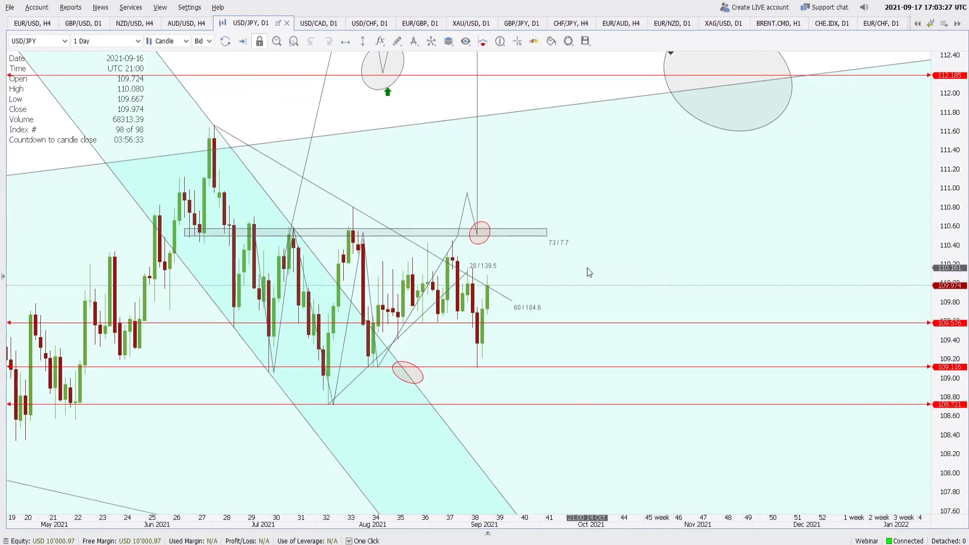
pyautogui.scroll(-2, 521, 291)
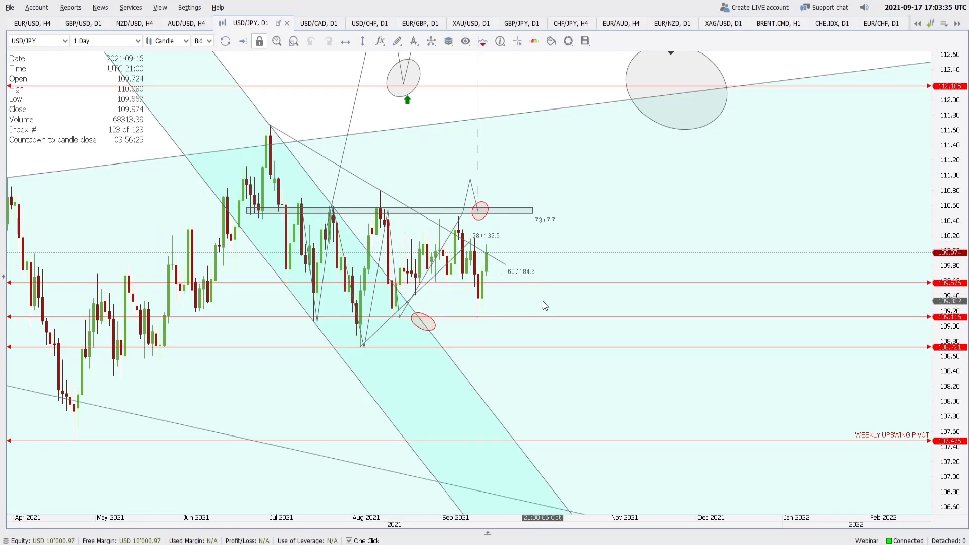
pyautogui.scroll(-1, 505, 301)
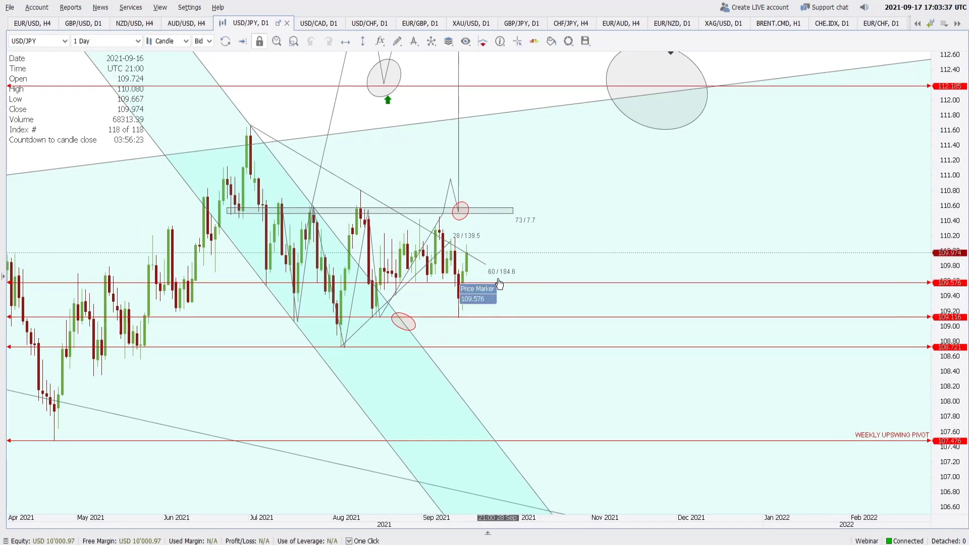
# Extend the descending short line from the USD/JPY July high to about 69 bars, ending around the start of October 2021.
pyautogui.moveTo(485, 263); pyautogui.dragTo(517, 275)
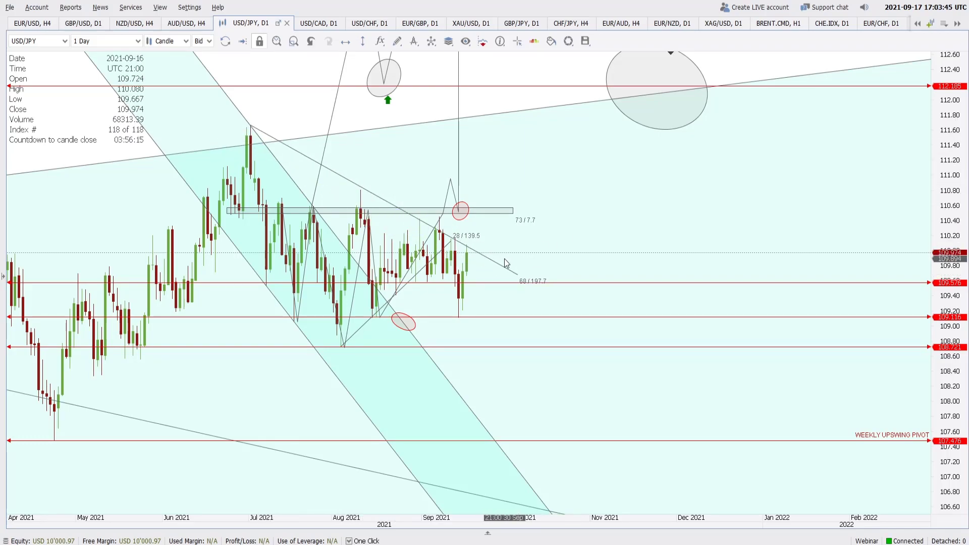
pyautogui.moveTo(511, 273)
pyautogui.mouseDown()
pyautogui.moveTo(522, 277)
pyautogui.moveTo(514, 285)
pyautogui.moveTo(523, 280)
pyautogui.mouseUp()
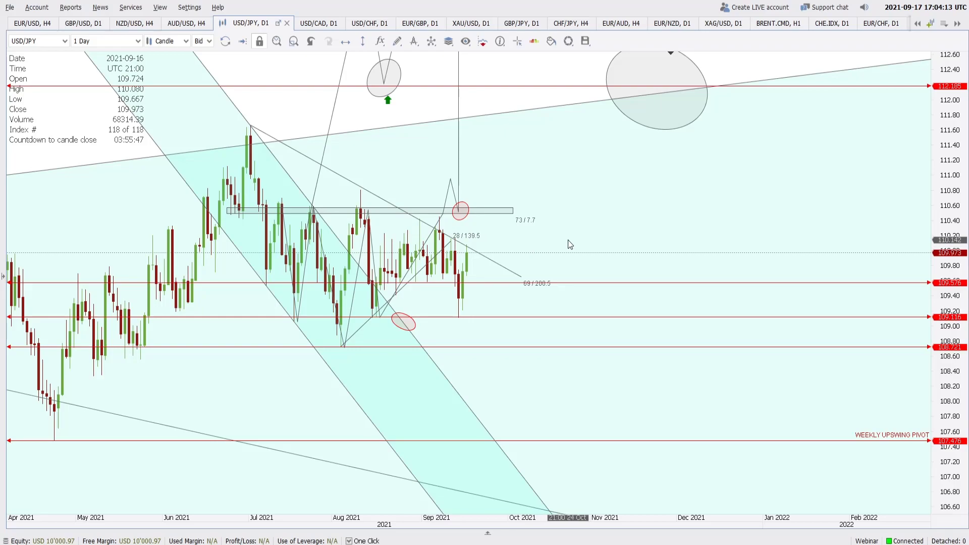
pyautogui.scroll(3, 568, 240)
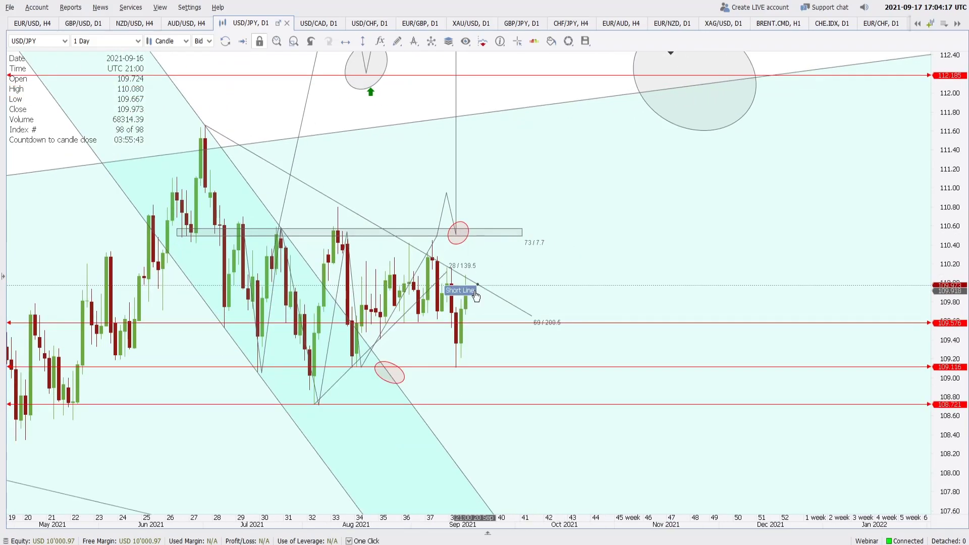
# Open the USD/CAD daily chart and inspect the newest candles around the thick 1.27073 and 1.27781 markers.
pyautogui.click(321, 25)
pyautogui.moveTo(825, 383); pyautogui.dragTo(308, 377)
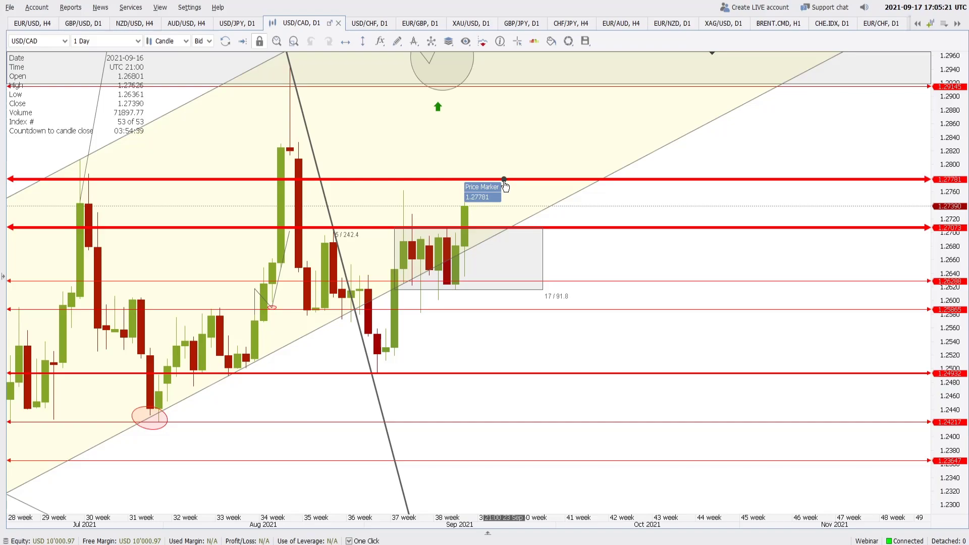
# Open the USD/CHF daily chart and examine the September rally against the 0.92742 marker, the upper channel line and the stop loss annotation.
pyautogui.click(373, 23)
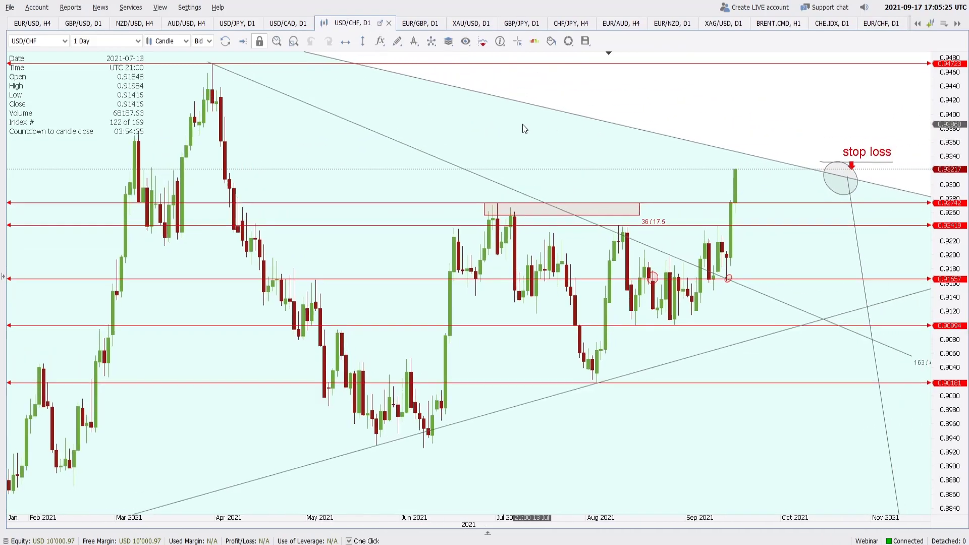
pyautogui.moveTo(532, 124); pyautogui.dragTo(356, 124)
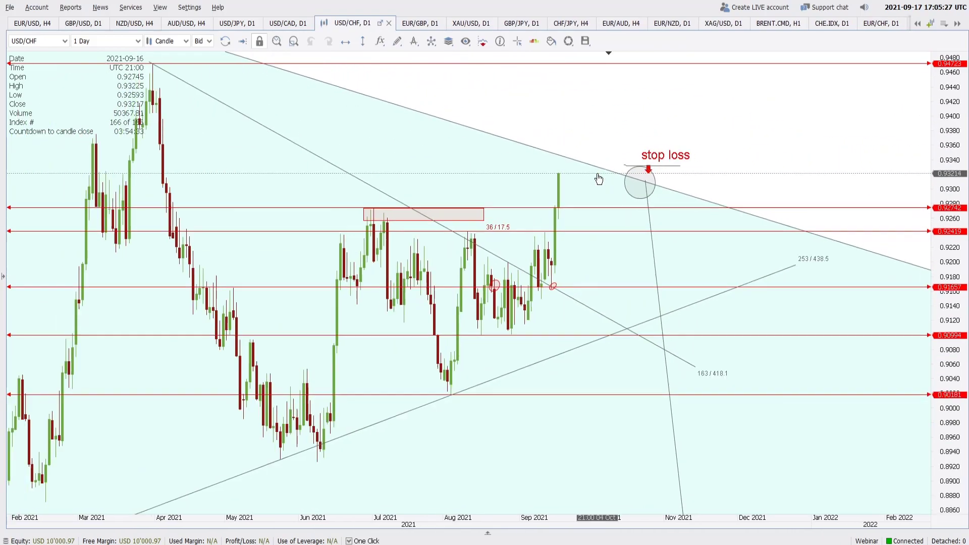
pyautogui.scroll(-3, 598, 179)
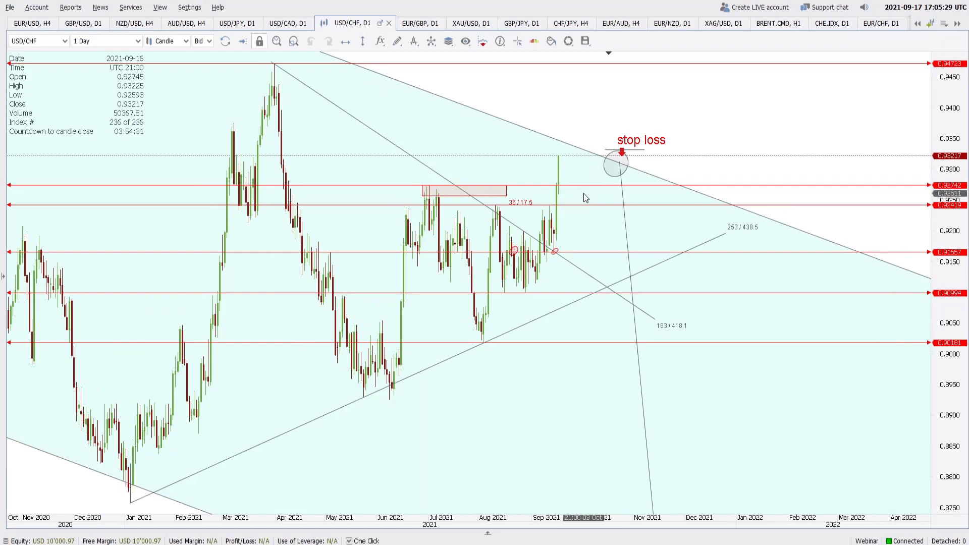
pyautogui.scroll(2, 689, 229)
pyautogui.scroll(3, 690, 228)
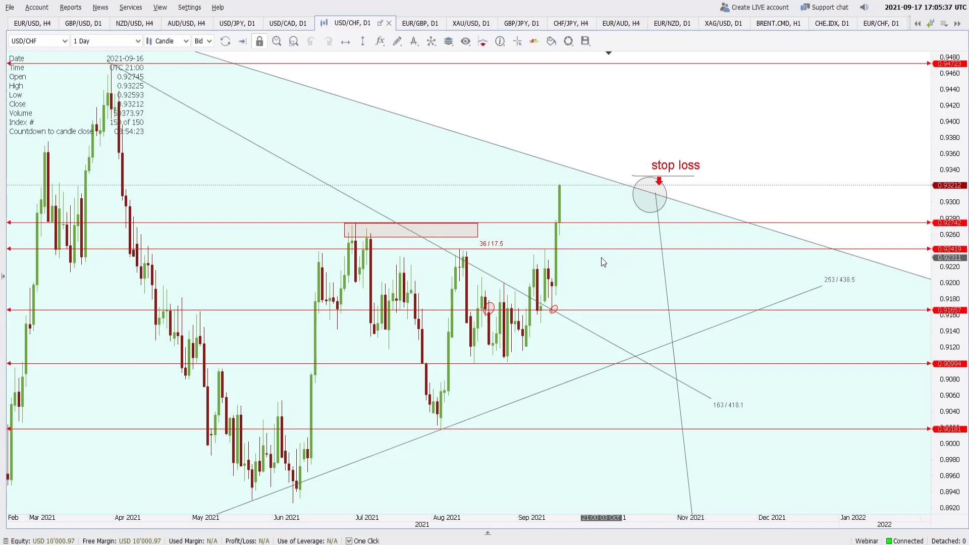
pyautogui.scroll(-3, 601, 257)
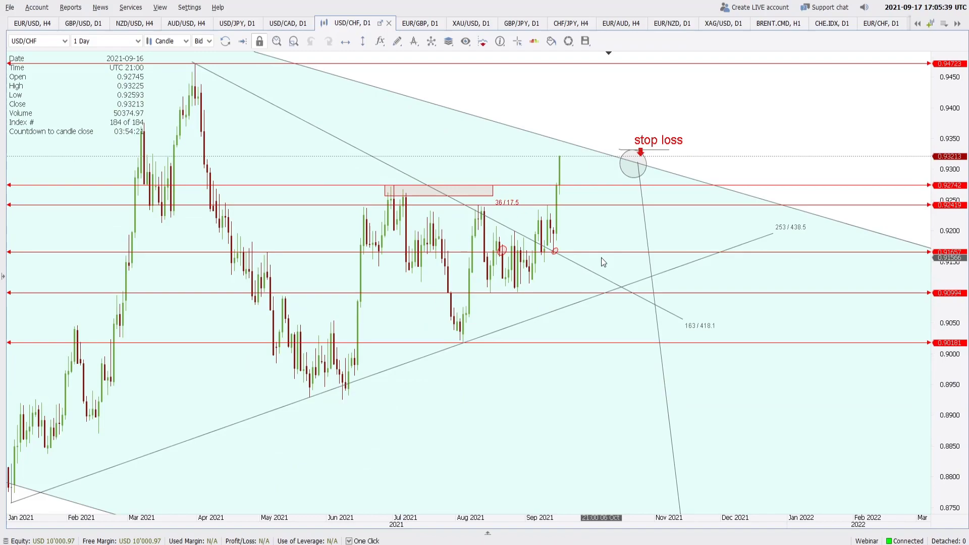
pyautogui.scroll(-3, 601, 258)
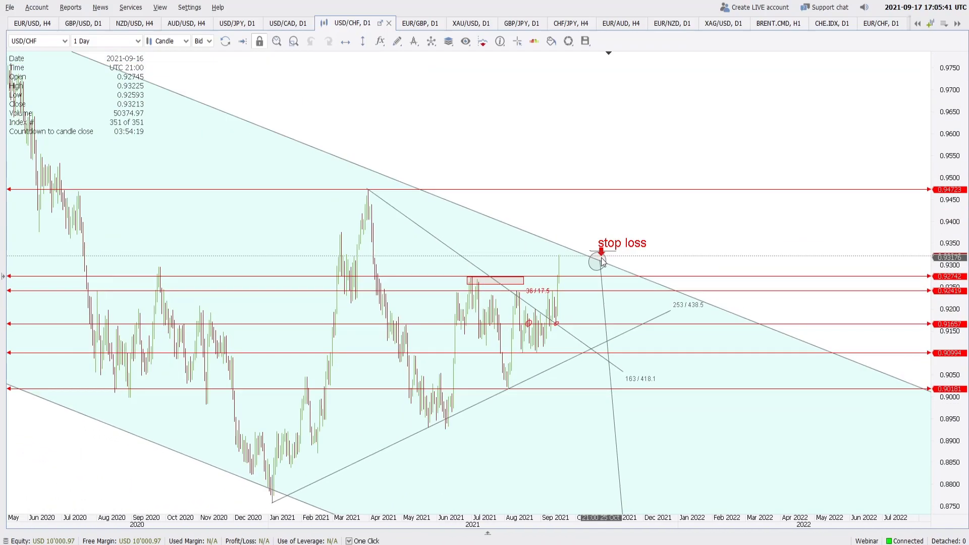
pyautogui.scroll(5, 601, 258)
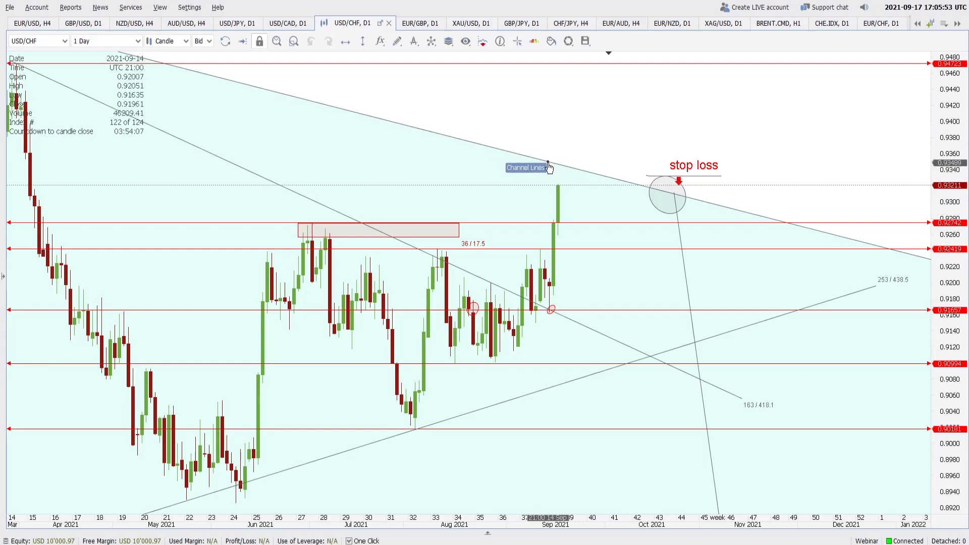
# Review USD/CHF's long-term descending channel from 2016 onward and compare it with the price action since late 2020.
pyautogui.scroll(-5, 540, 167)
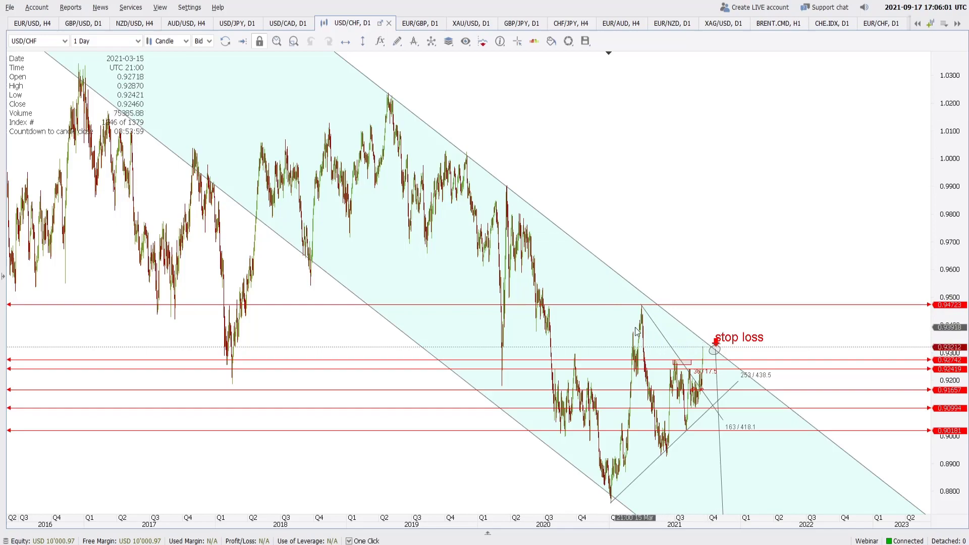
pyautogui.scroll(5, 752, 272)
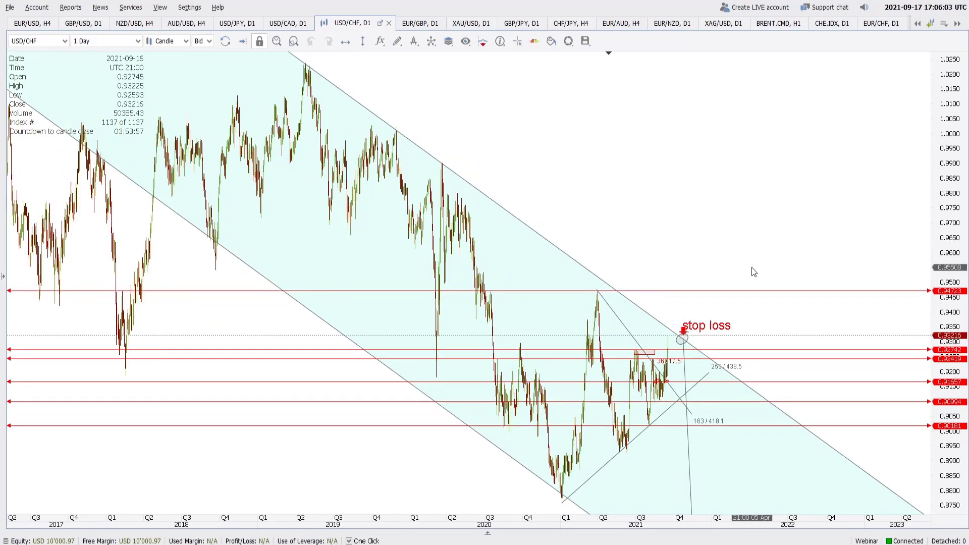
pyautogui.scroll(3, 547, 334)
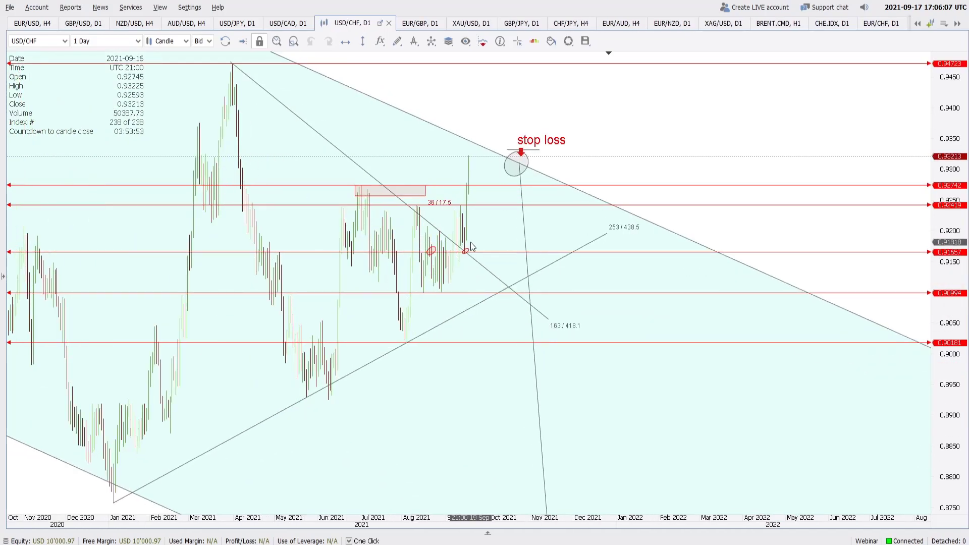
# Switch the USD/CHF chart to 4-hour candles and inspect the latest rally between the 0.92742 marker and the upper channel line.
pyautogui.scroll(2, 540, 259)
pyautogui.scroll(2, 540, 259)
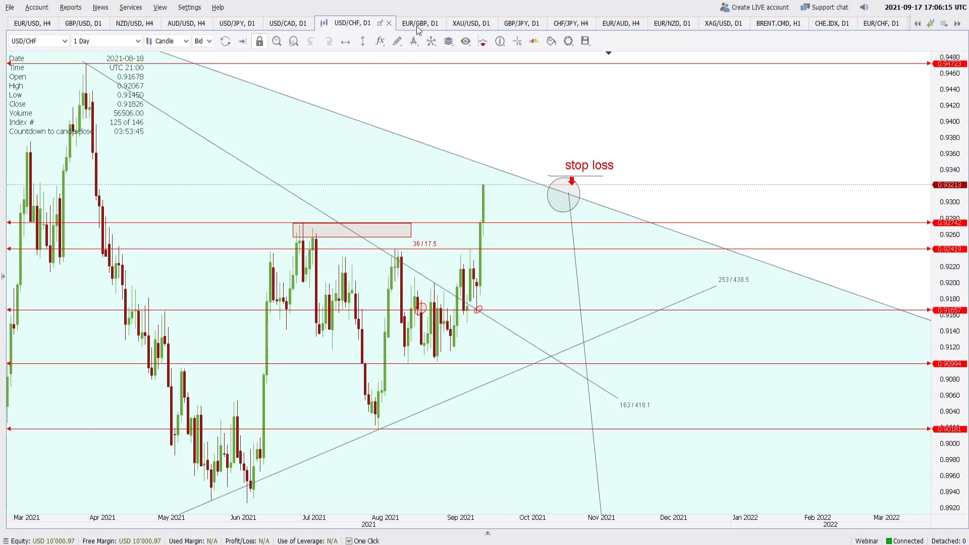
pyautogui.click(94, 43)
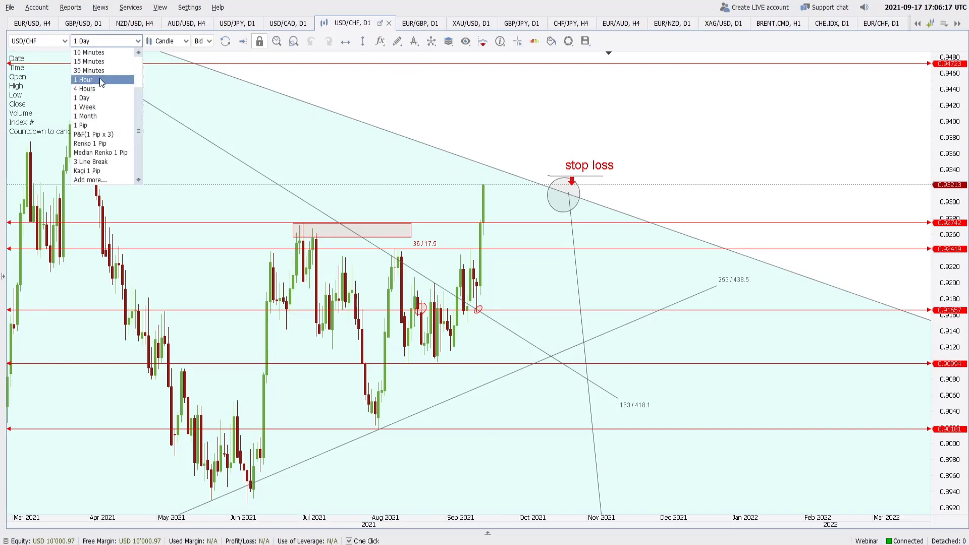
pyautogui.click(101, 90)
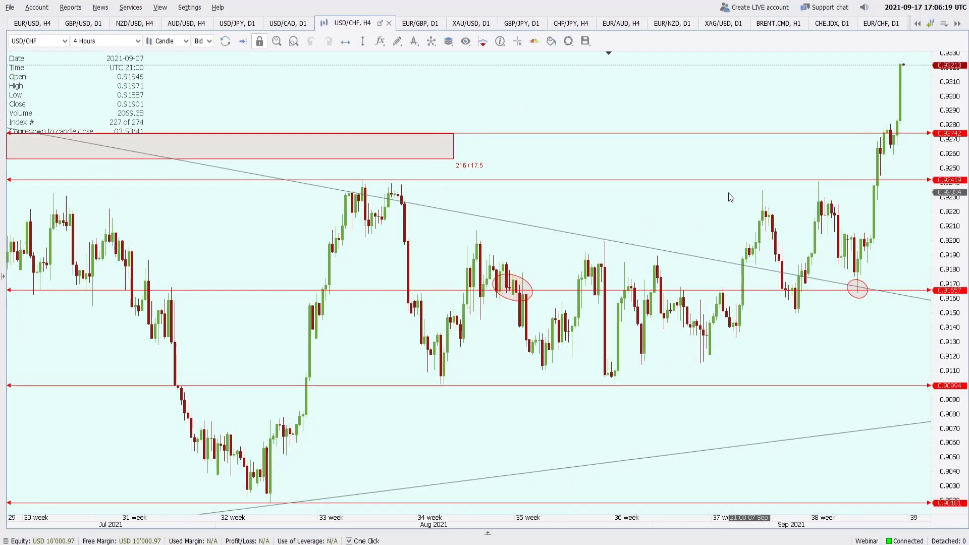
pyautogui.moveTo(749, 192); pyautogui.dragTo(443, 197)
pyautogui.moveTo(954, 169); pyautogui.dragTo(955, 241)
pyautogui.moveTo(961, 275)
pyautogui.mouseDown()
pyautogui.moveTo(961, 237)
pyautogui.moveTo(961, 269)
pyautogui.mouseUp()
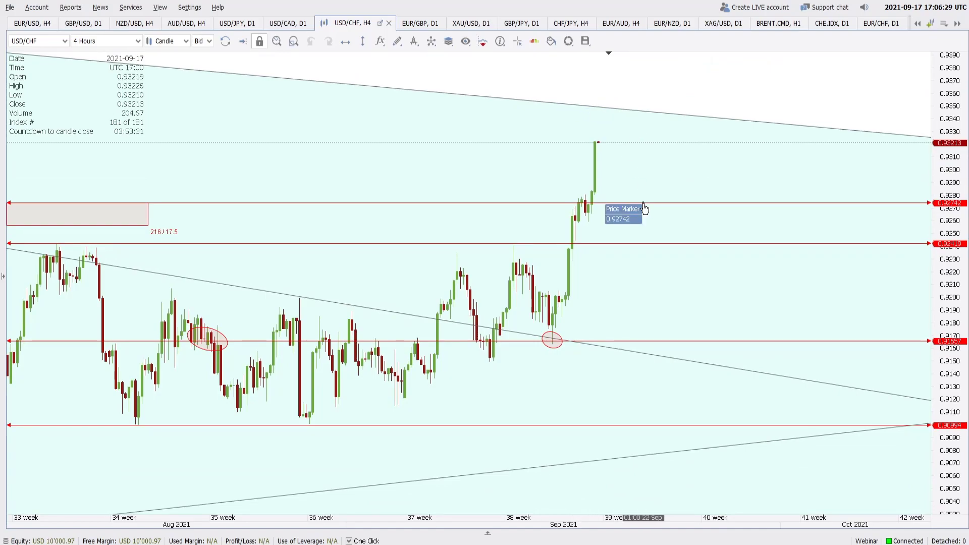
pyautogui.scroll(-5, 643, 201)
pyautogui.scroll(5, 644, 201)
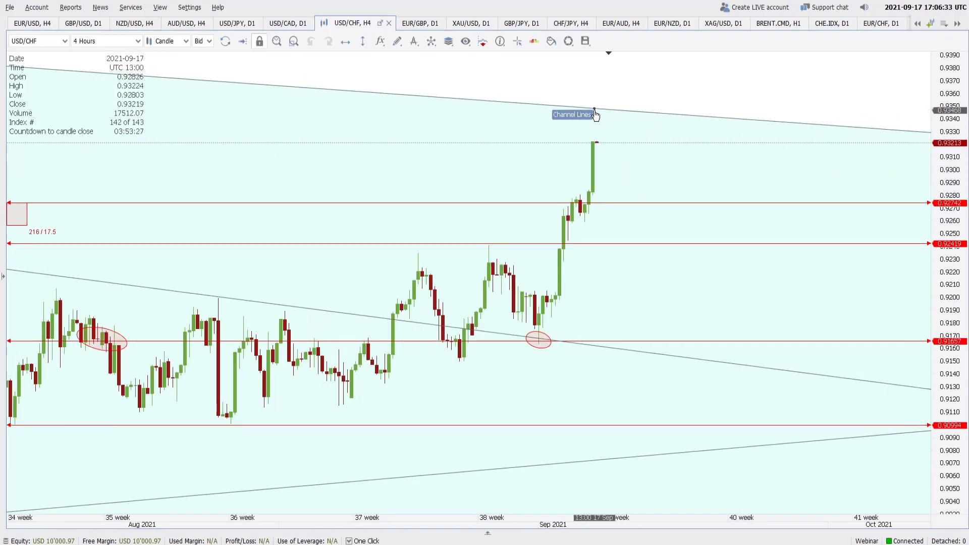
# Return USD/CHF to daily candles and examine the newest candle against the upper channel line and the stop loss annotation.
pyautogui.click(103, 45)
pyautogui.click(90, 100)
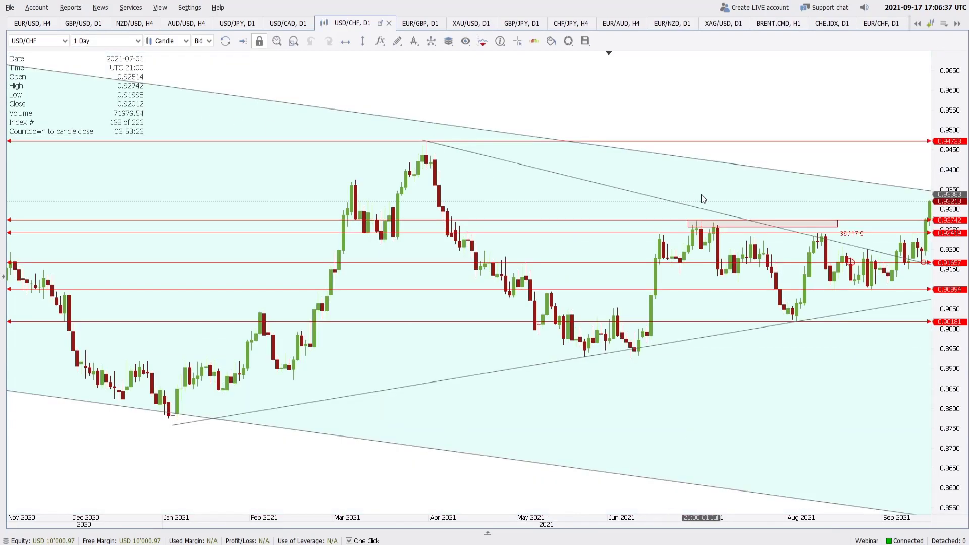
pyautogui.moveTo(752, 199); pyautogui.dragTo(385, 178)
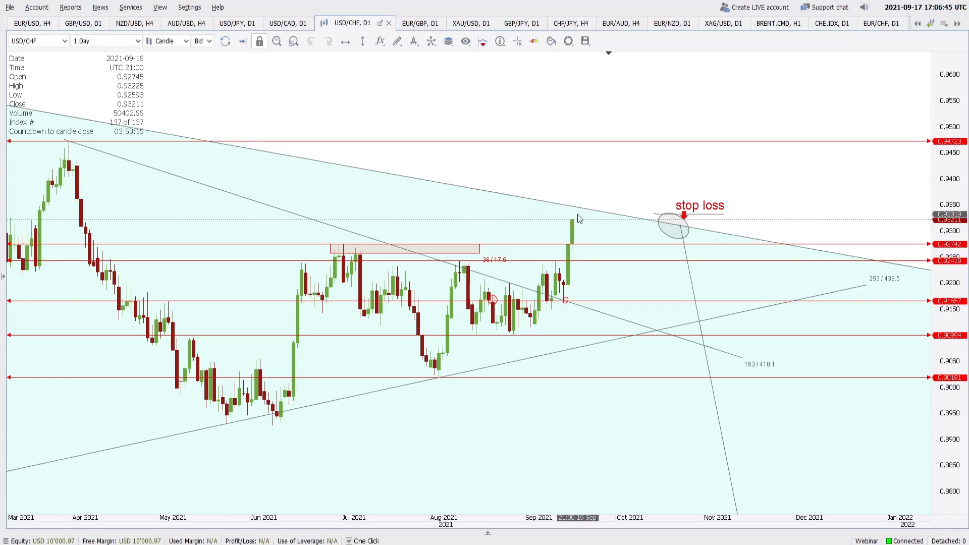
# Open the EUR/GBP daily chart and review the long-term rising trend line and the price range back to 2015.
pyautogui.hotkey('ctrl', 'Tab')
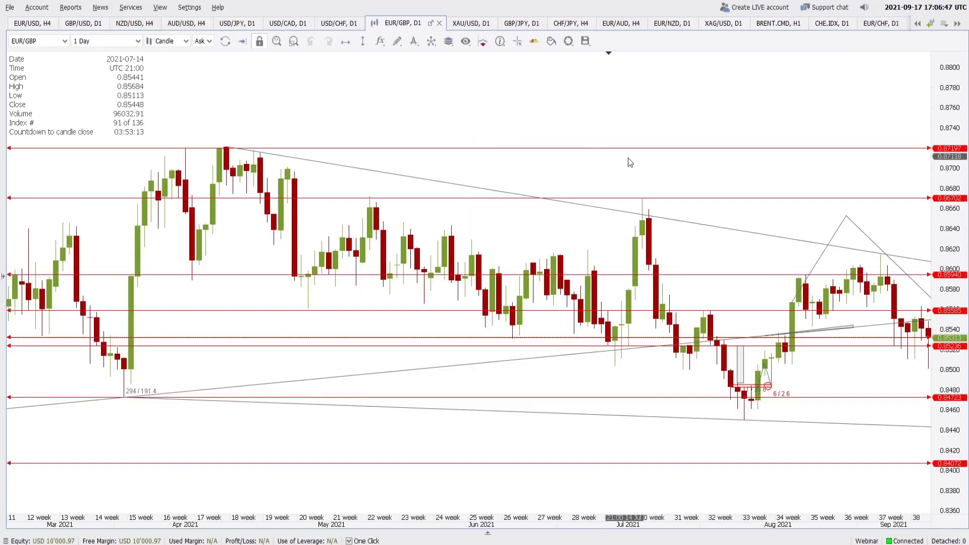
pyautogui.moveTo(739, 117); pyautogui.dragTo(340, 89)
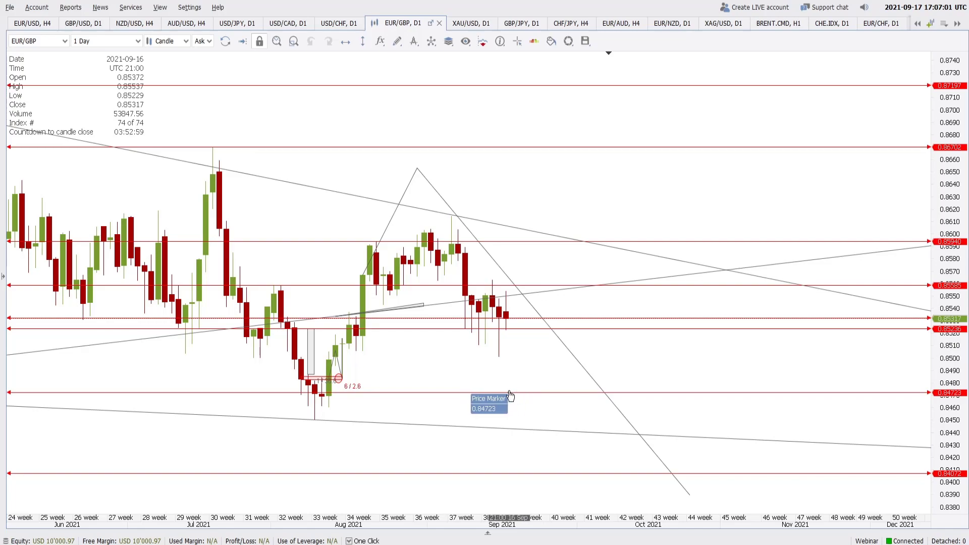
pyautogui.scroll(-1, 510, 395)
pyautogui.scroll(-3, 510, 395)
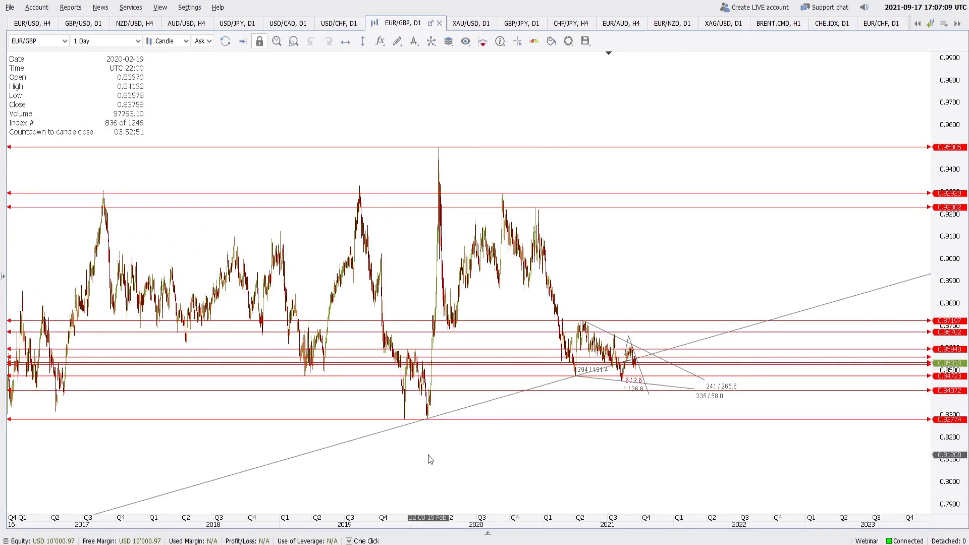
pyautogui.scroll(-2, 428, 456)
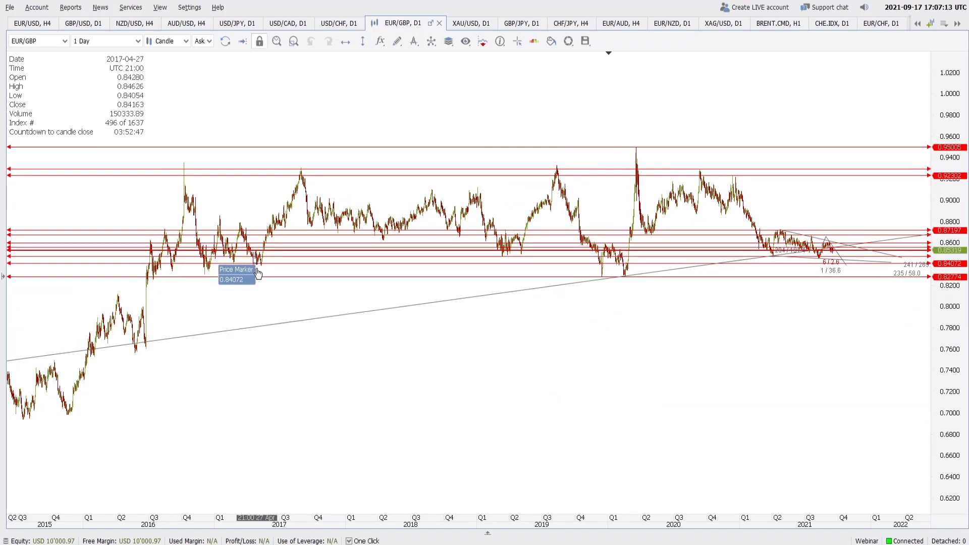
pyautogui.scroll(3, 399, 367)
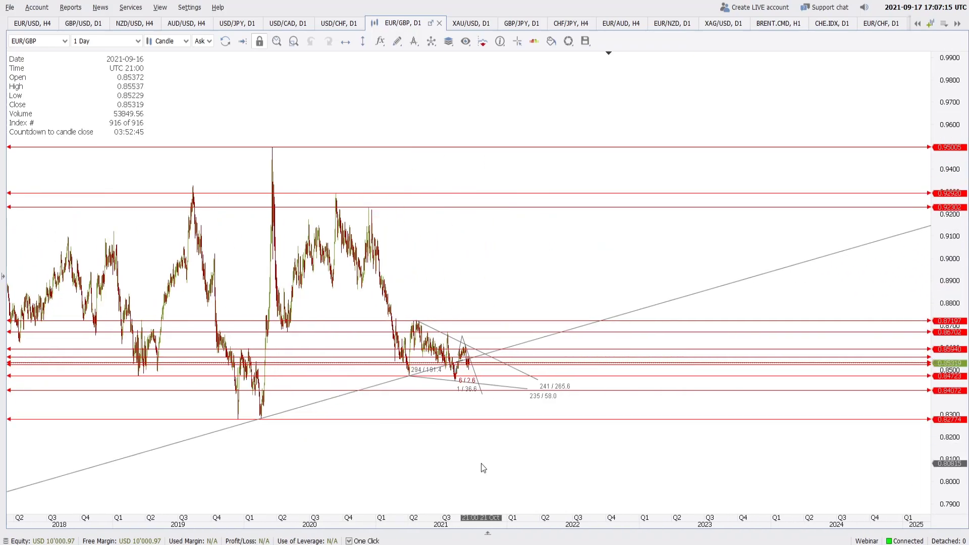
# Examine EUR/GBP's recent daily candles against the projected decline, the lower descending line and the 0.84723 and 0.84072 markers.
pyautogui.scroll(6, 495, 454)
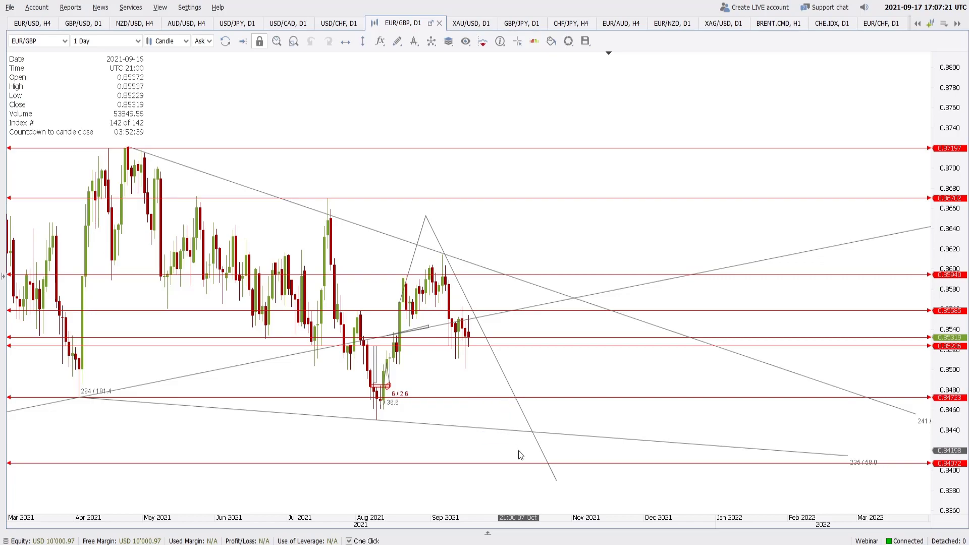
pyautogui.scroll(-2, 525, 454)
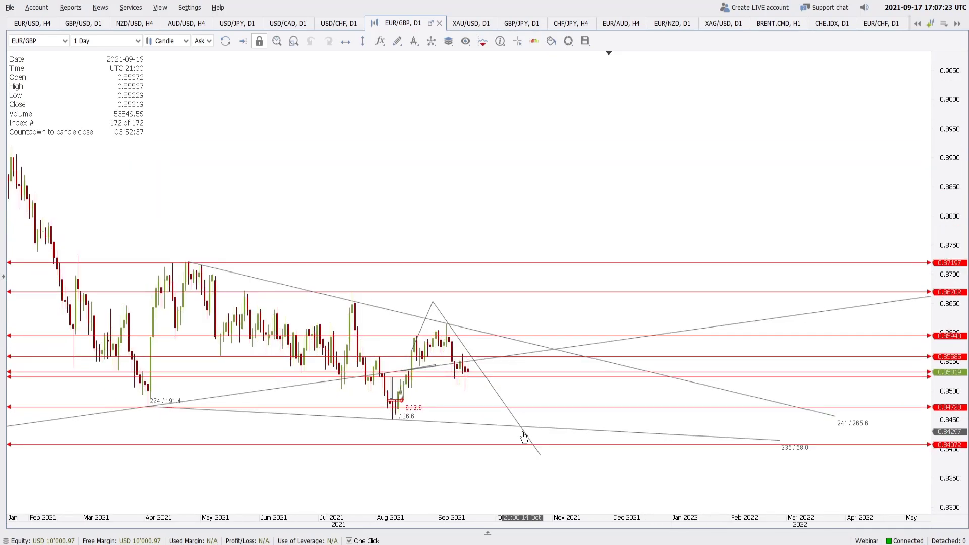
pyautogui.scroll(2, 525, 432)
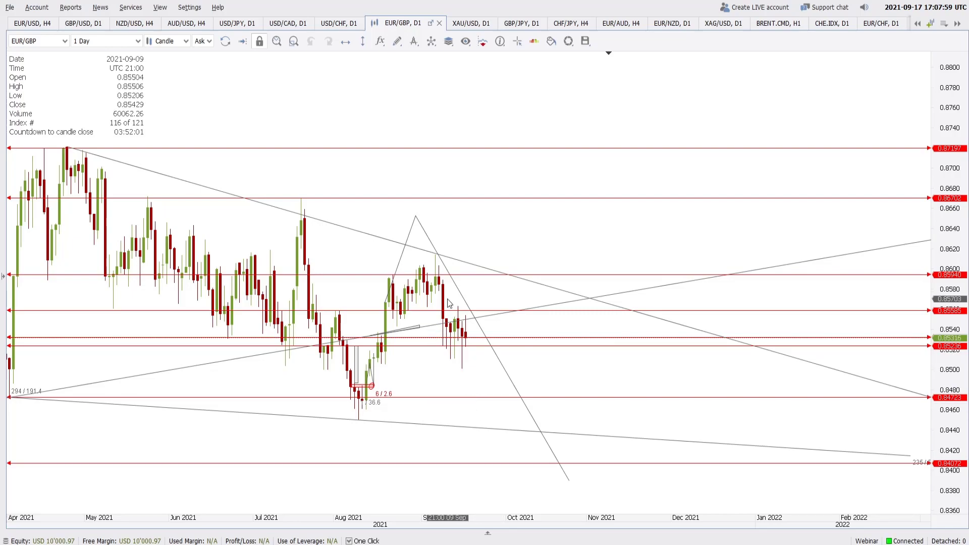
# Open the XAU/USD daily chart, review the drop below the thick 1780.305 marker, and switch to 4-hour candles for detail.
pyautogui.click(469, 23)
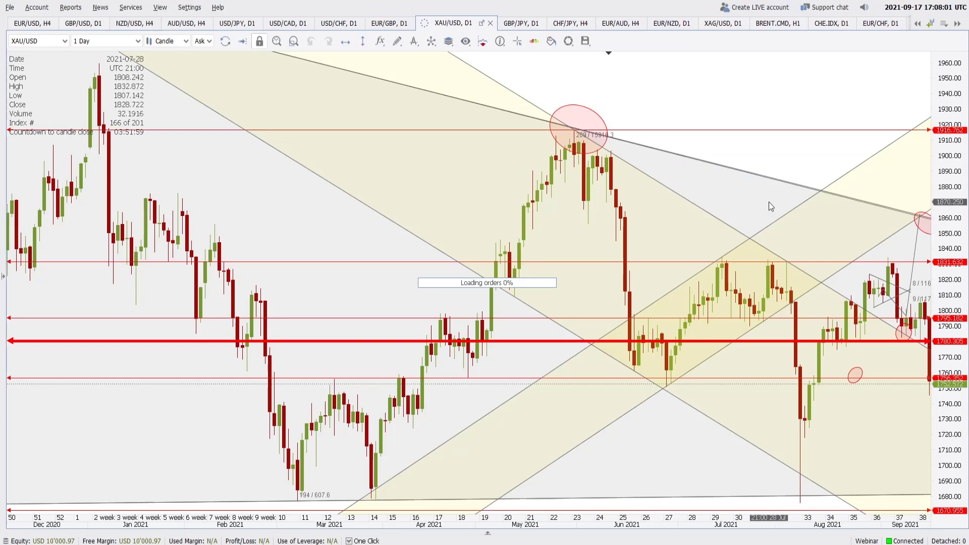
pyautogui.moveTo(512, 203); pyautogui.dragTo(361, 203)
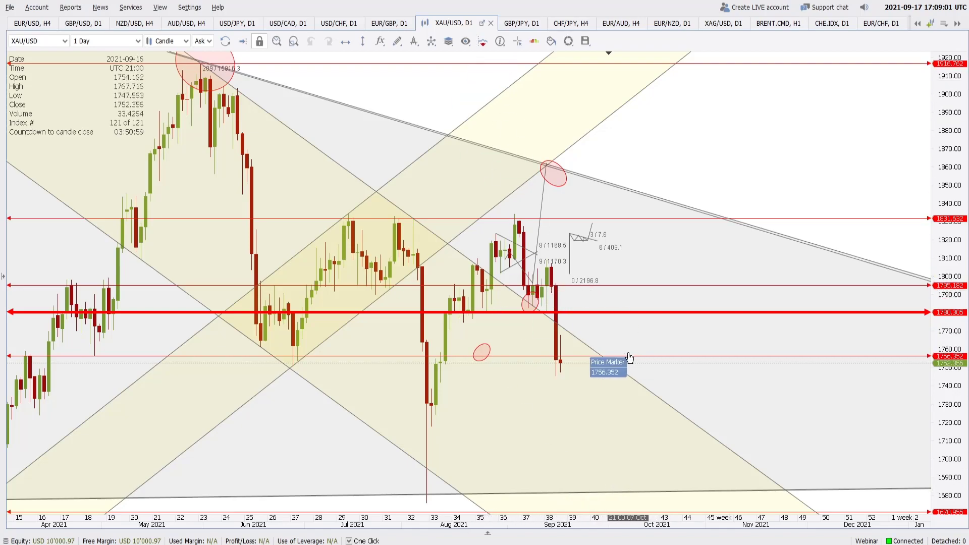
pyautogui.click(132, 41)
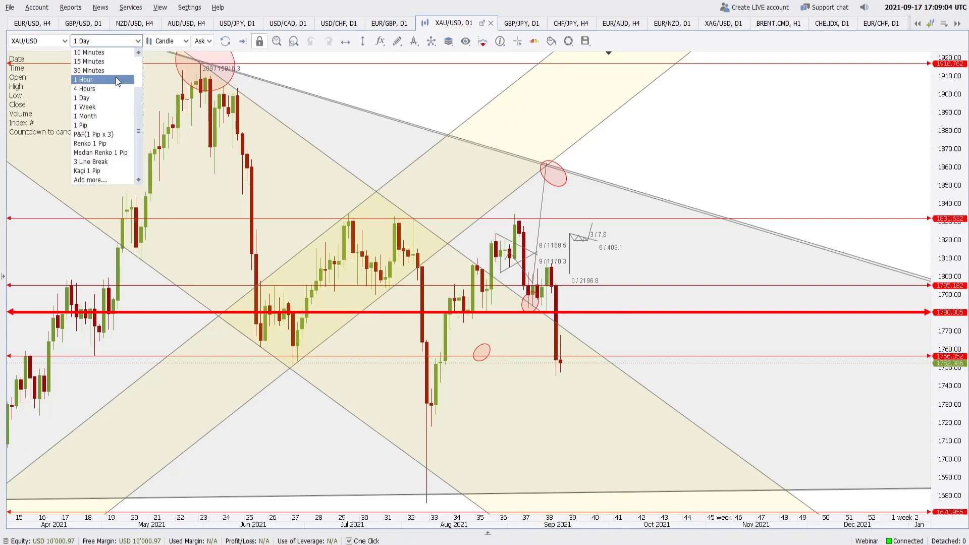
pyautogui.click(116, 104)
pyautogui.scroll(3, 807, 331)
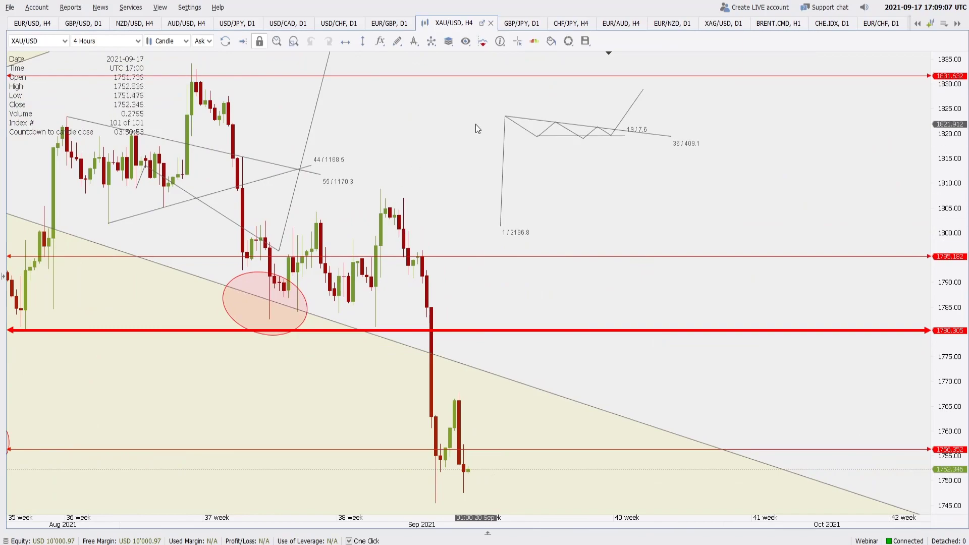
# Open the GBP/JPY chart and switch it to 4-hour candles to inspect the latest price action below the thick 152.192 marker.
pyautogui.click(520, 24)
pyautogui.scroll(3, 340, 301)
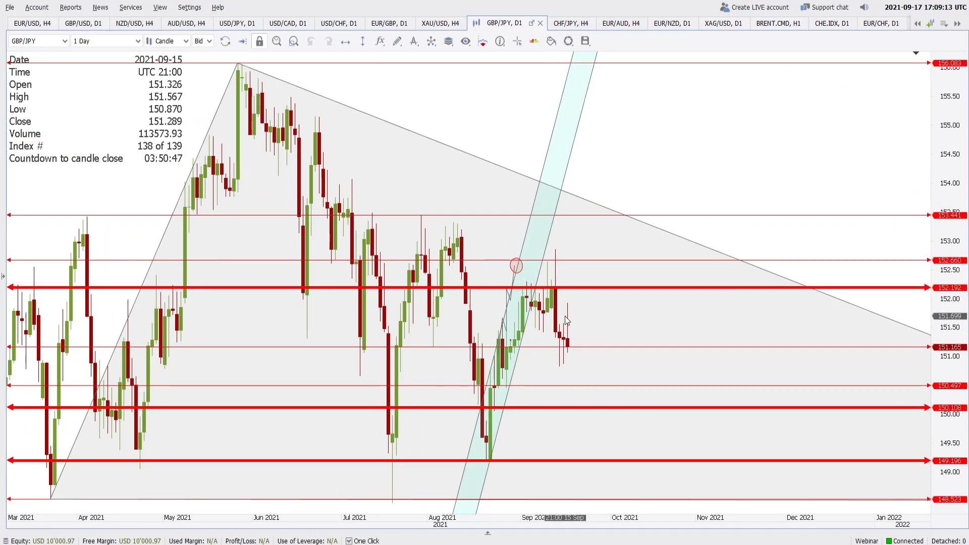
pyautogui.click(105, 41)
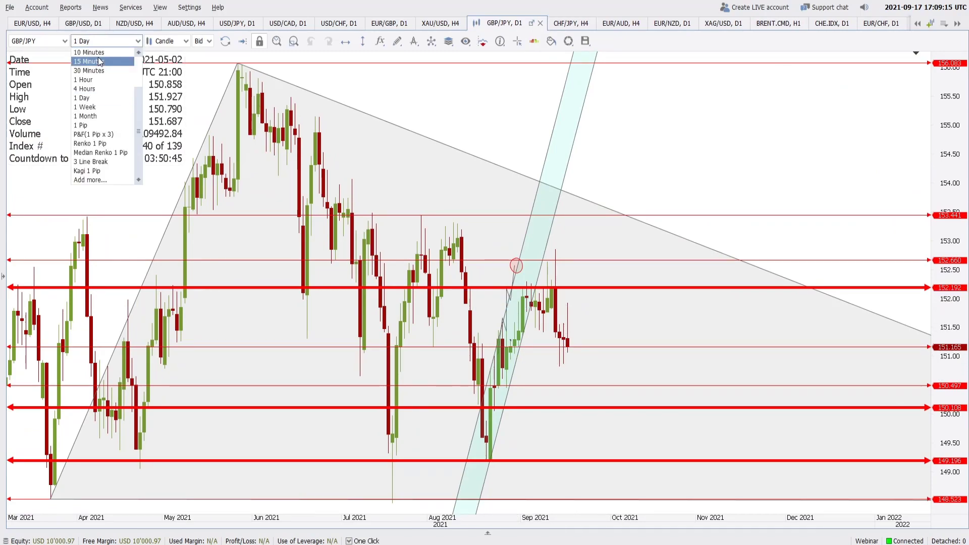
pyautogui.click(86, 89)
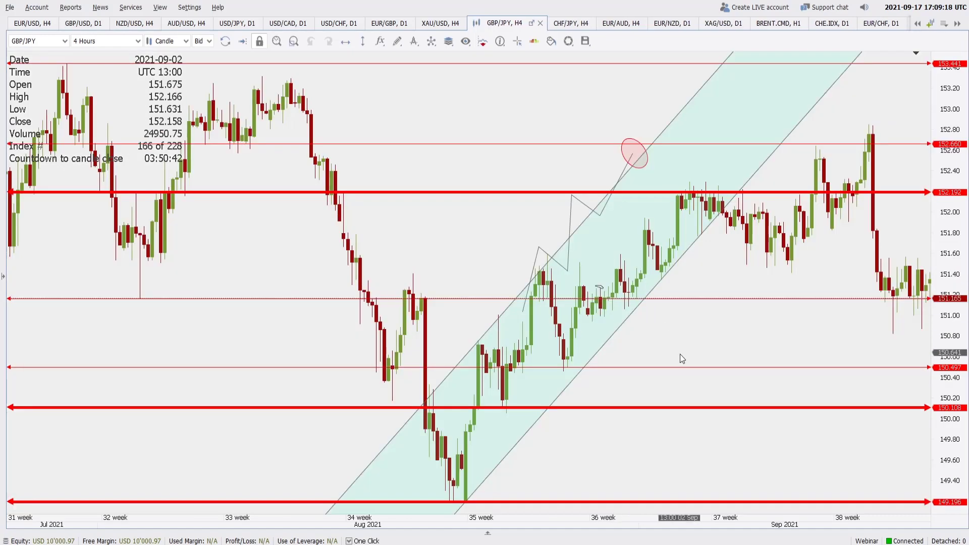
pyautogui.moveTo(680, 354); pyautogui.dragTo(371, 362)
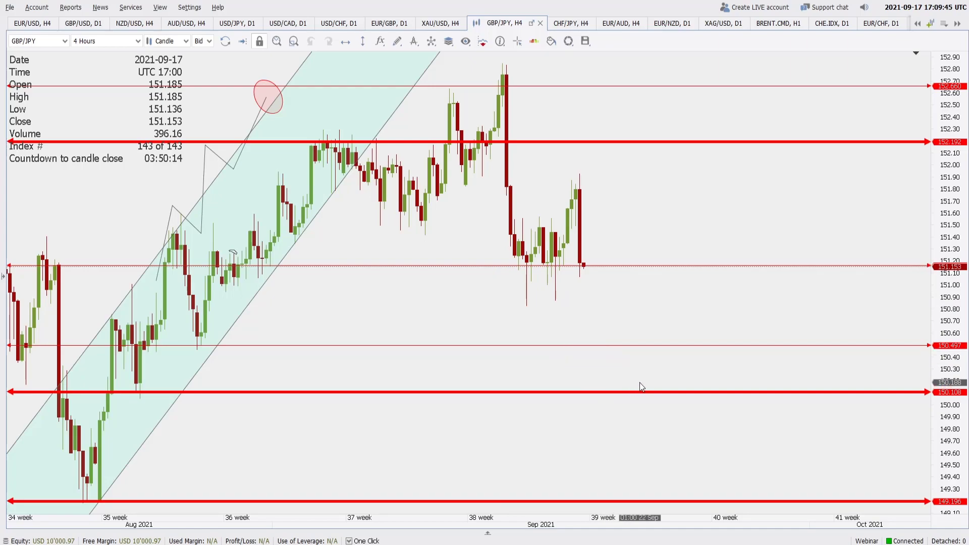
# Return GBP/JPY to daily candles and examine the price against the thick 150.108 and 149.196 markers and the large triangle.
pyautogui.click(121, 41)
pyautogui.click(115, 97)
pyautogui.scroll(2, 580, 316)
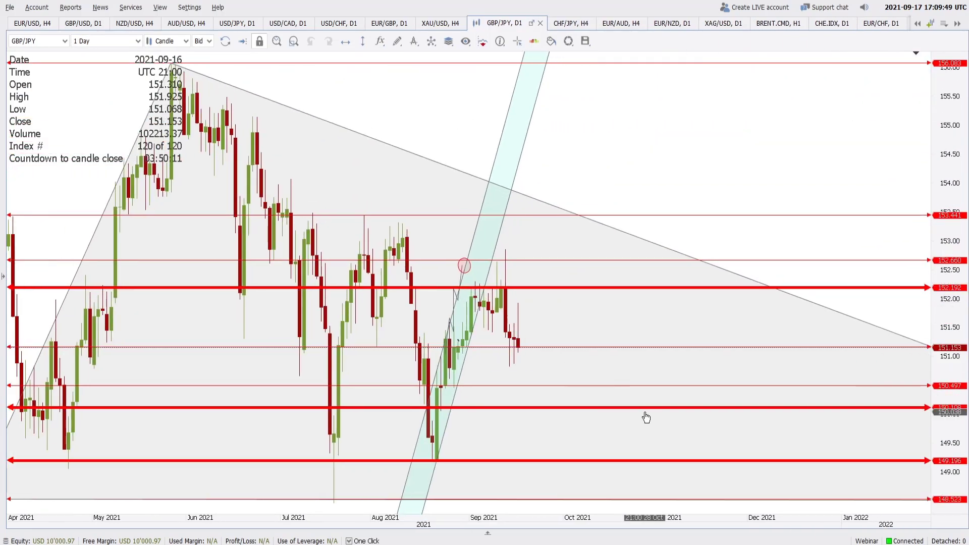
pyautogui.scroll(1, 645, 417)
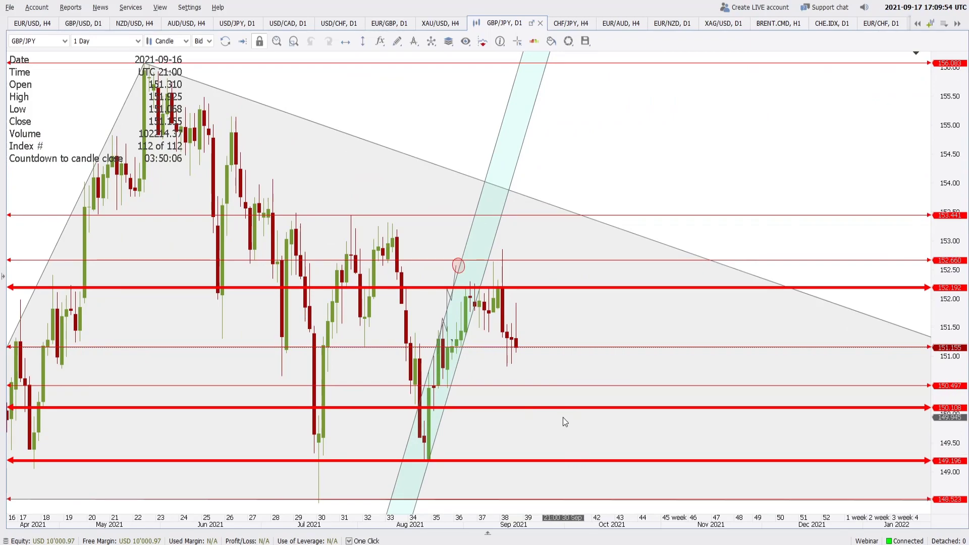
pyautogui.scroll(-2, 562, 419)
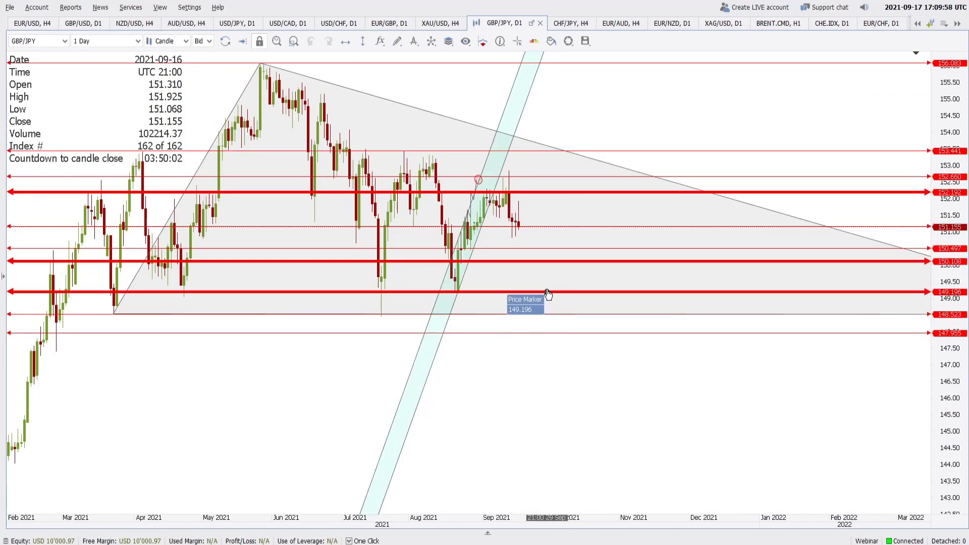
# Open the CHF/JPY 4-hour chart, inspect the break below the triangle and grey rectangle, and switch to daily candles.
pyautogui.click(570, 24)
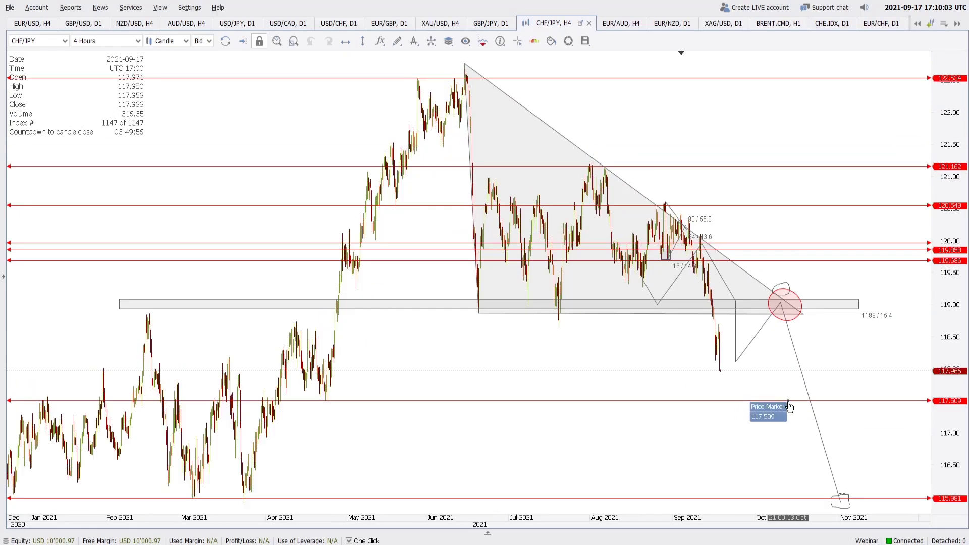
pyautogui.scroll(5, 788, 407)
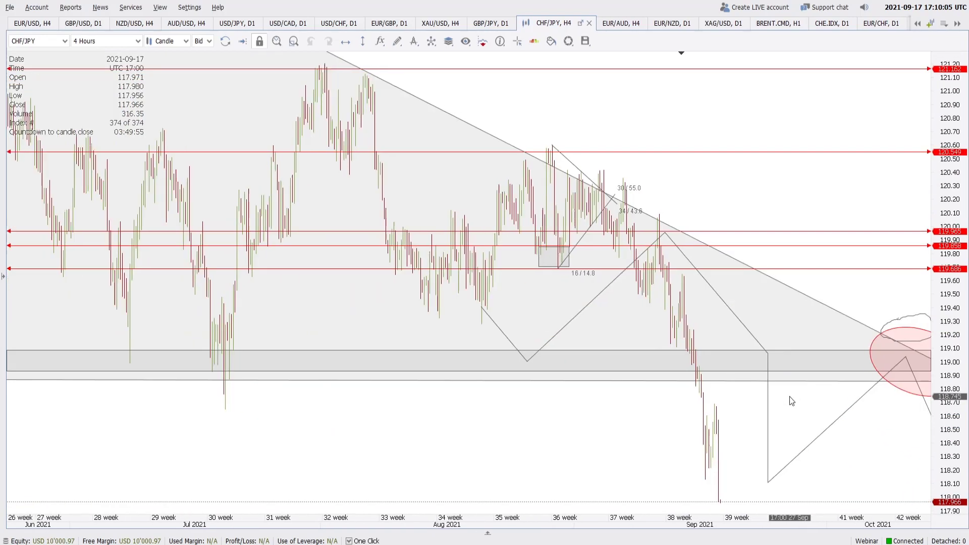
pyautogui.scroll(2, 791, 400)
pyautogui.click(130, 41)
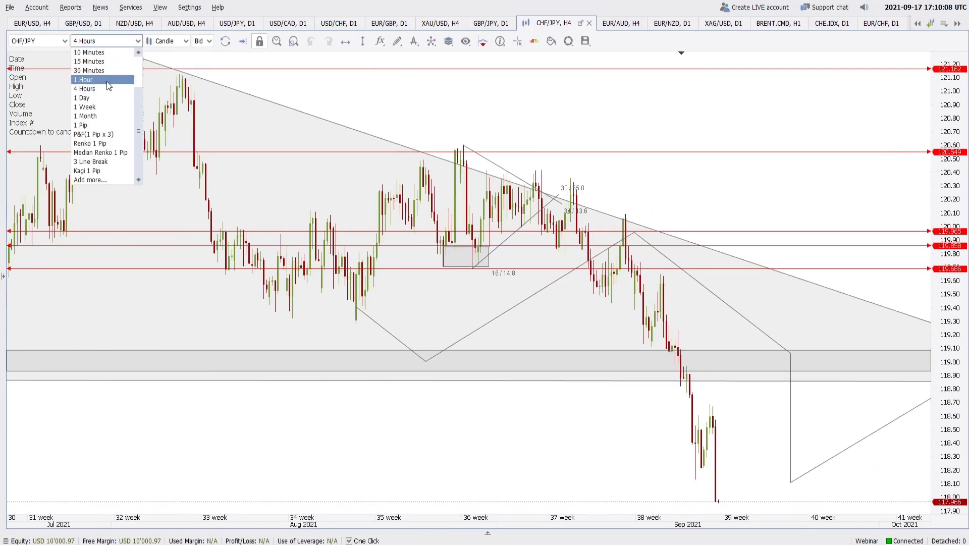
pyautogui.click(94, 98)
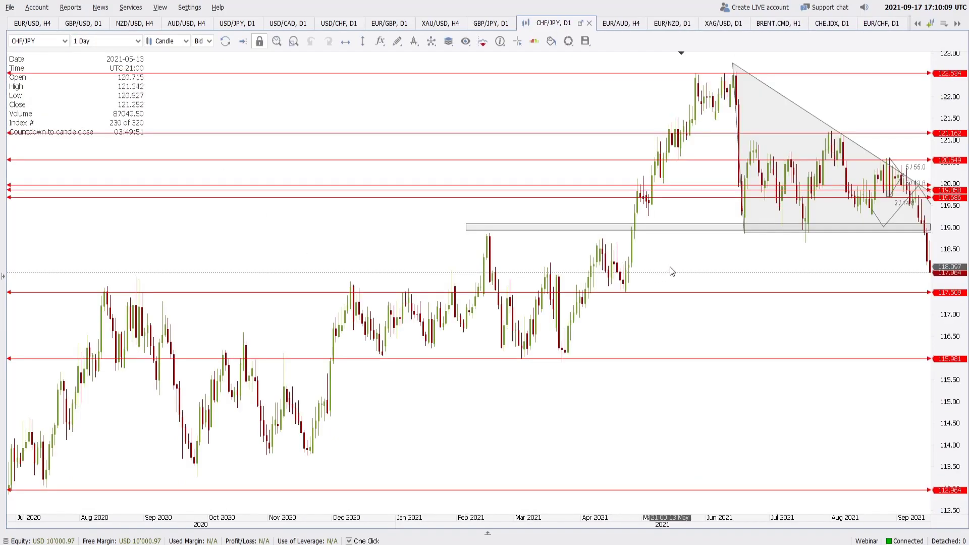
# Examine CHF/JPY's daily breakdown and the projected retest and decline toward the 117.509 and 115.981 markers.
pyautogui.scroll(3, 790, 283)
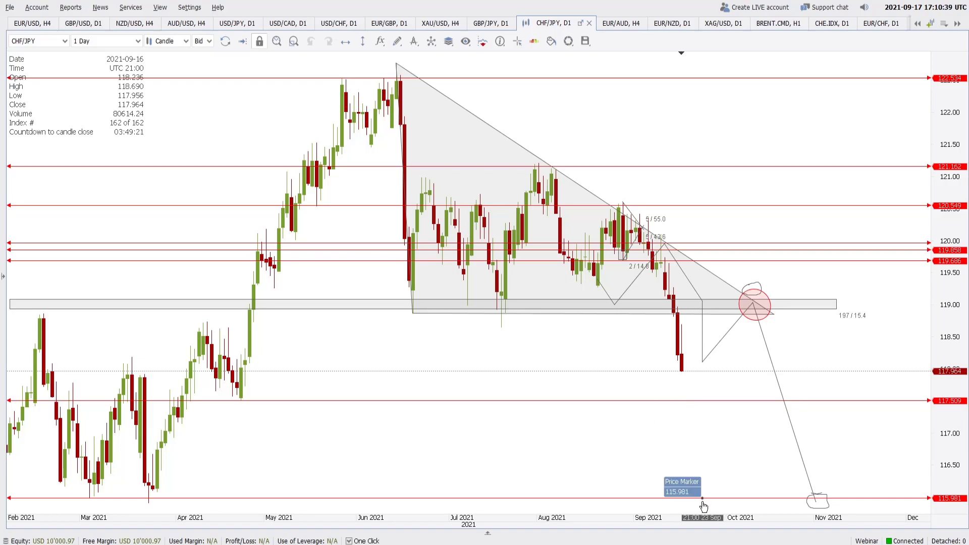
pyautogui.scroll(-3, 673, 427)
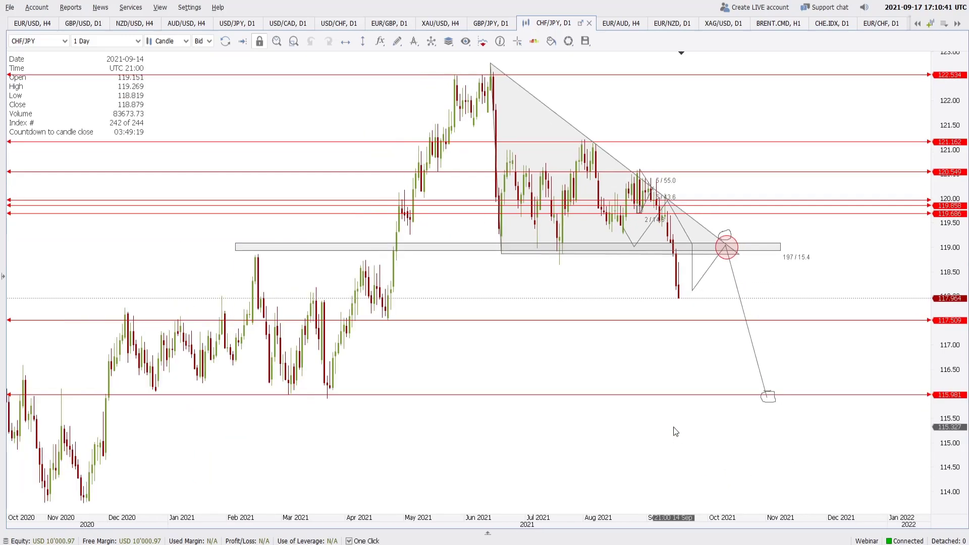
pyautogui.scroll(1, 673, 426)
pyautogui.scroll(2, 673, 426)
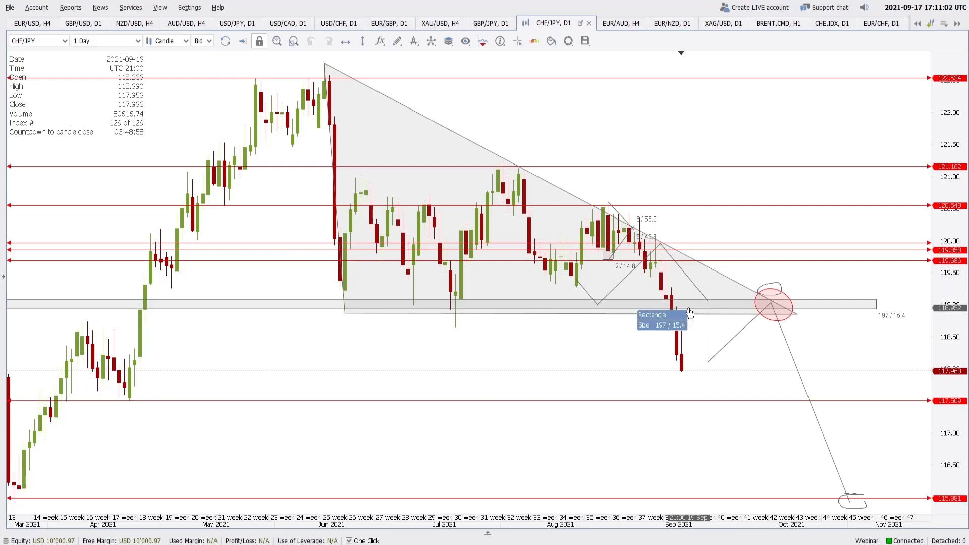
# Open the EUR/AUD 4-hour chart, inspect the candles around the red ellipse at the 1.60808 marker, and switch to daily candles.
pyautogui.click(622, 24)
pyautogui.moveTo(694, 177); pyautogui.dragTo(324, 129)
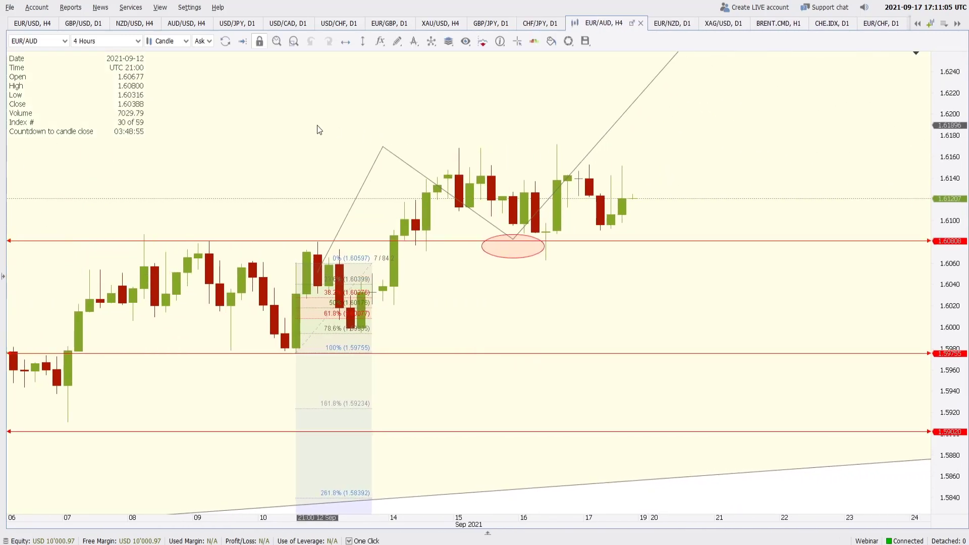
pyautogui.click(133, 41)
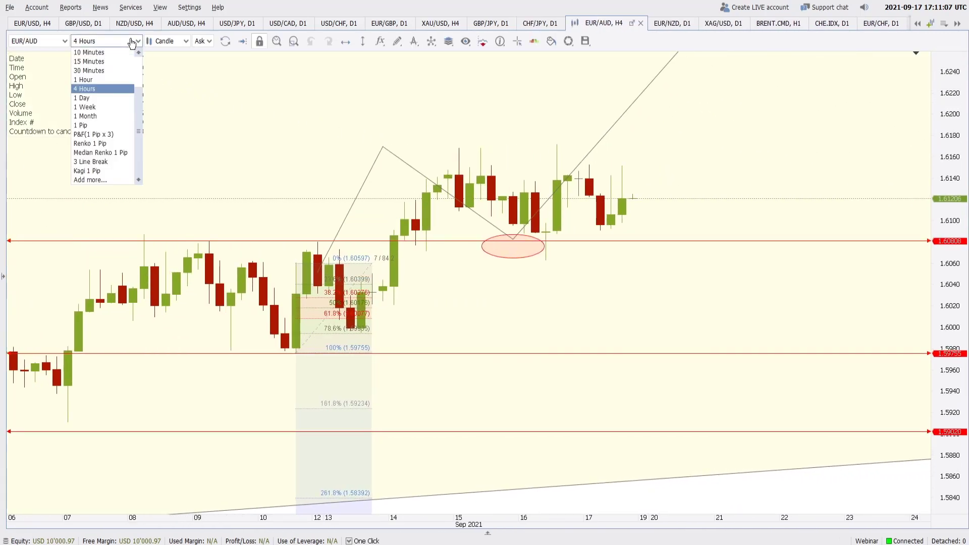
pyautogui.click(112, 101)
pyautogui.moveTo(667, 319); pyautogui.dragTo(303, 358)
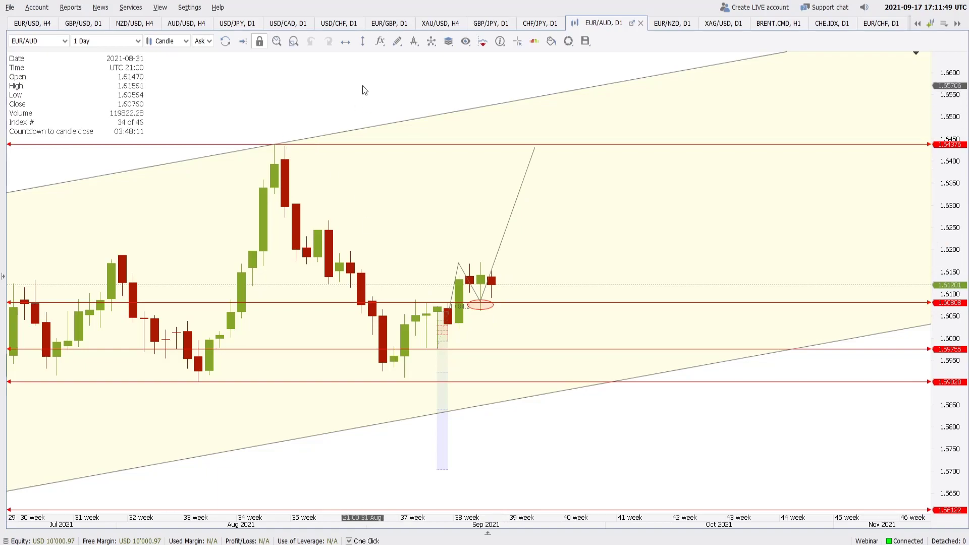
# Place a price marker at 1.62664 on EUR/AUD's late-August swing high and examine the projected rise toward the 1.64376 marker.
pyautogui.click(345, 44)
pyautogui.click(328, 220)
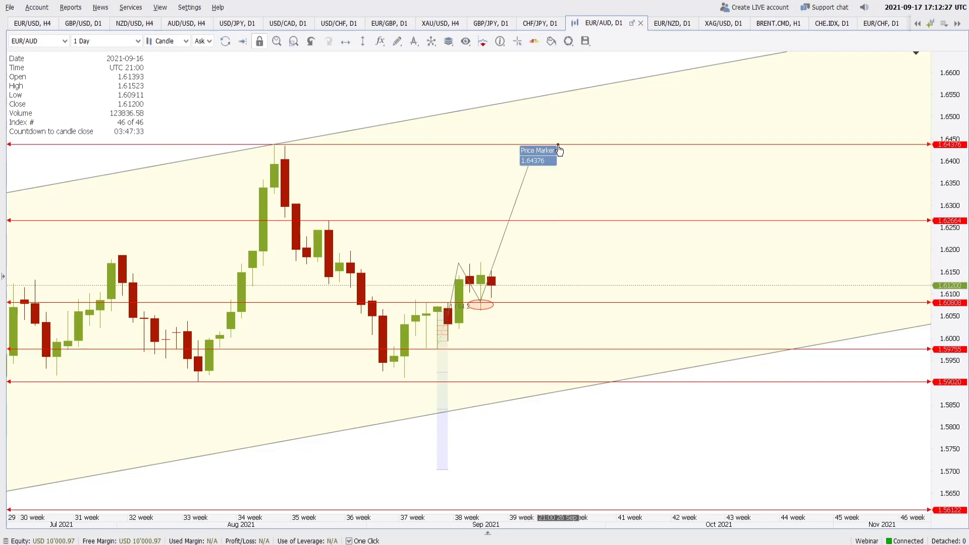
pyautogui.scroll(-3, 559, 149)
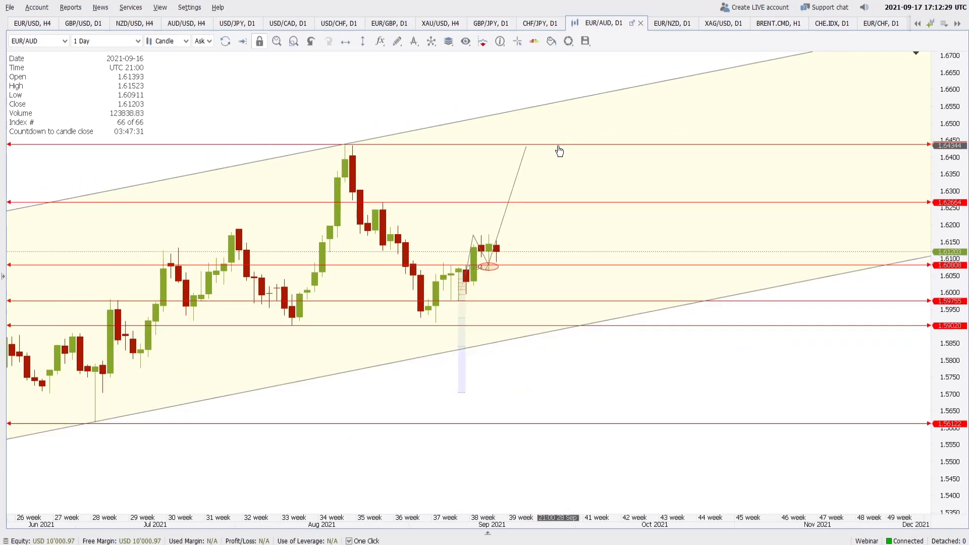
pyautogui.scroll(5, 558, 151)
pyautogui.scroll(5, 558, 153)
pyautogui.scroll(-6, 520, 166)
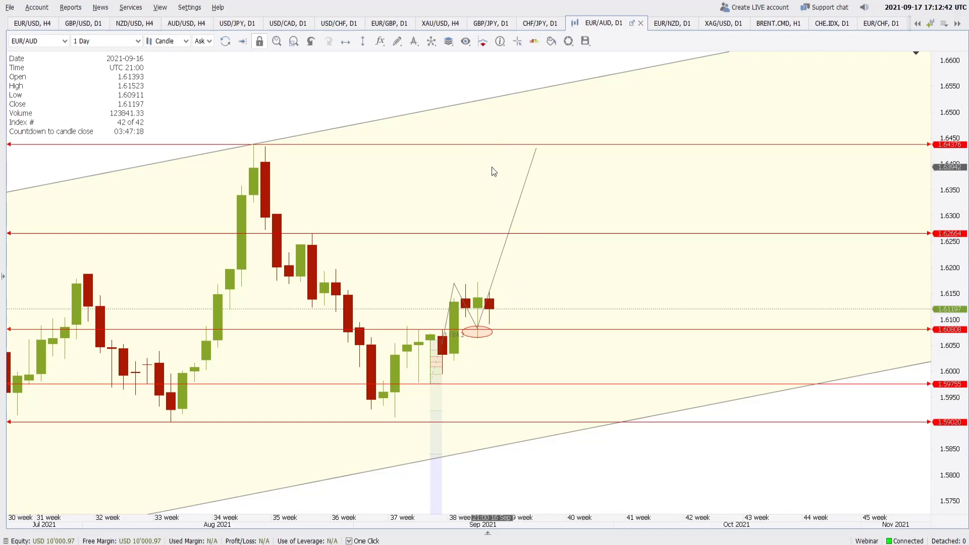
# Open the EUR/NZD daily chart and examine the circled earlier lows around the 1.66932 and 1.66375 markers.
pyautogui.click(666, 23)
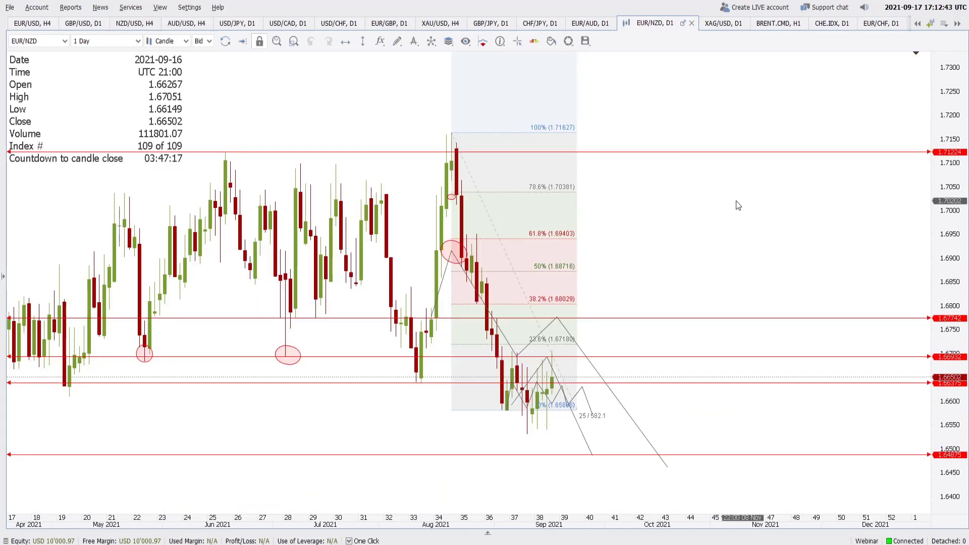
pyautogui.moveTo(722, 203); pyautogui.dragTo(634, 201)
pyautogui.moveTo(566, 235); pyautogui.dragTo(694, 239)
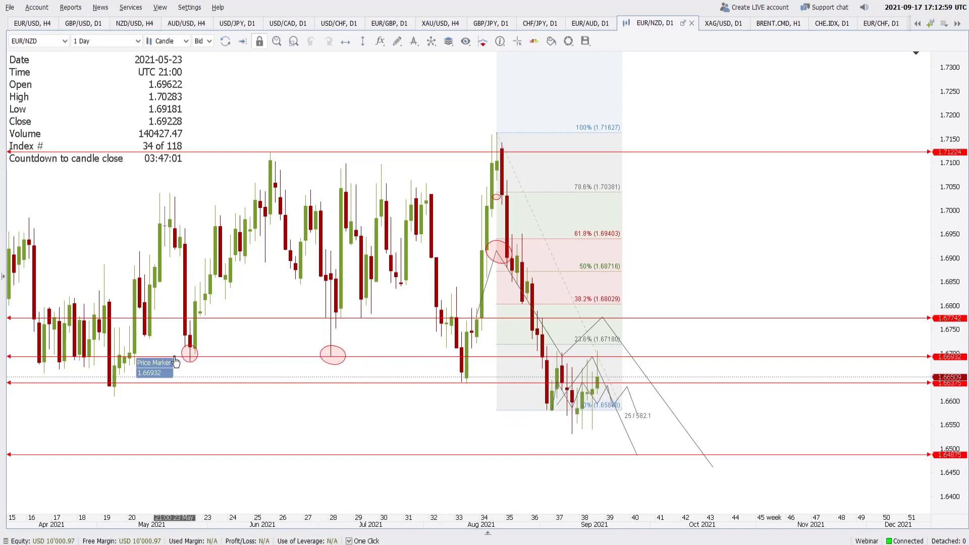
pyautogui.moveTo(156, 367); pyautogui.dragTo(320, 428)
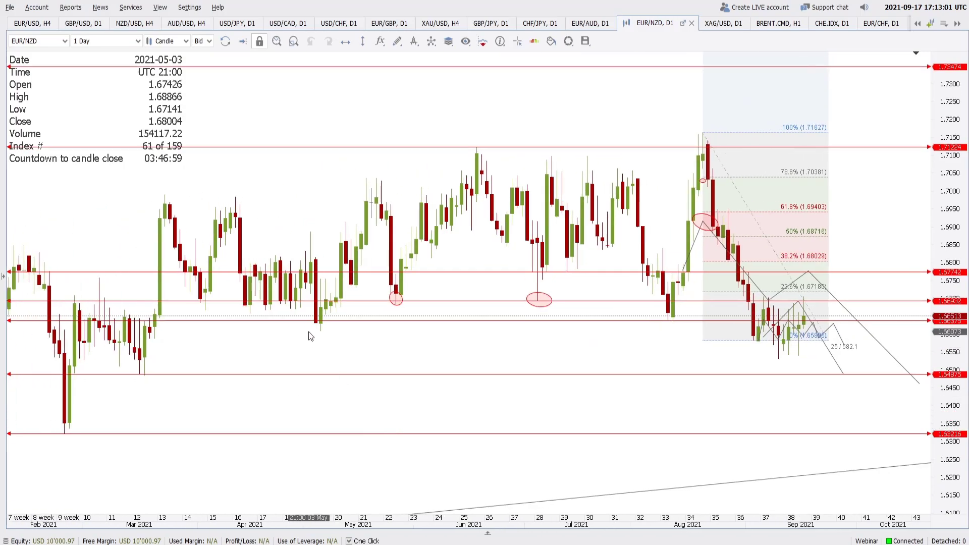
# Examine EUR/NZD's latest candles and the projected decline toward the 1.64875 and 1.63216 markers.
pyautogui.scroll(-5, 518, 351)
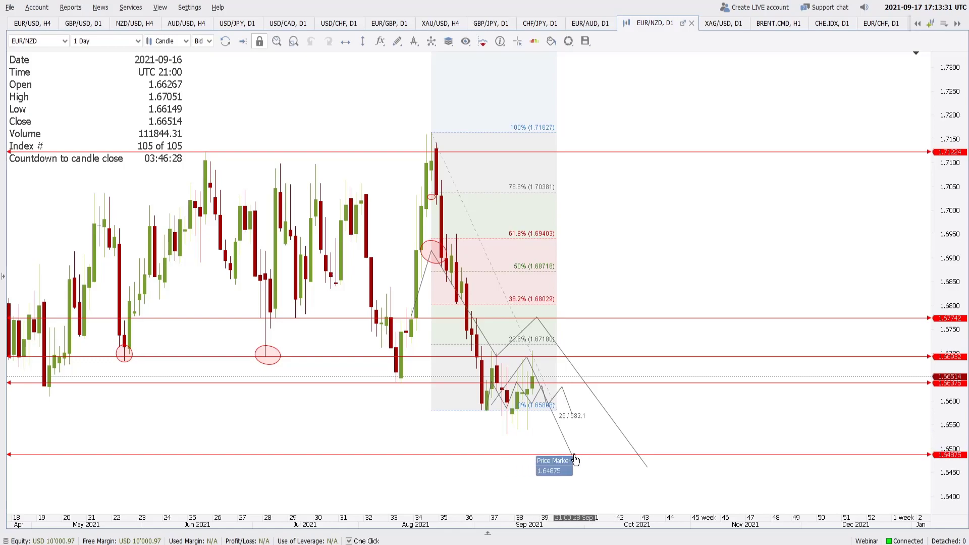
pyautogui.scroll(-3, 567, 440)
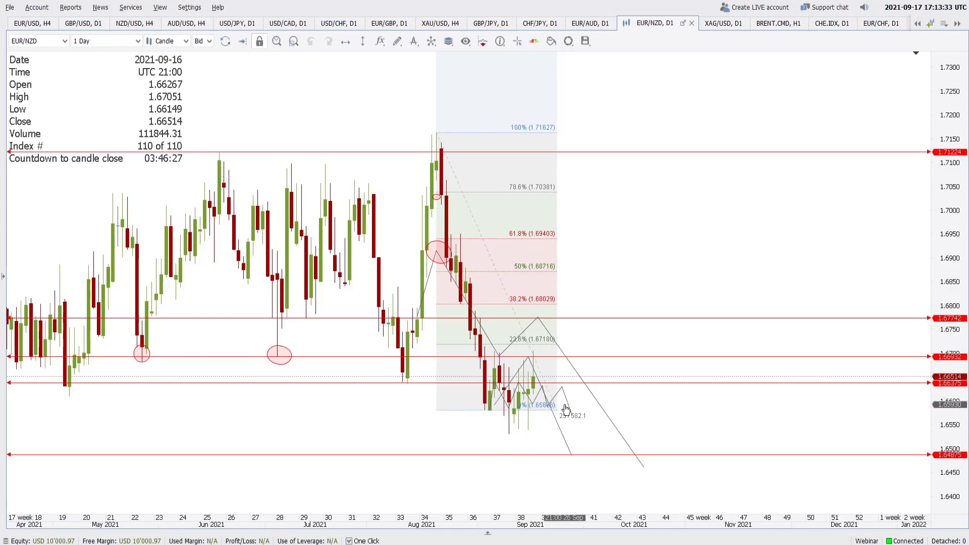
pyautogui.scroll(-3, 566, 409)
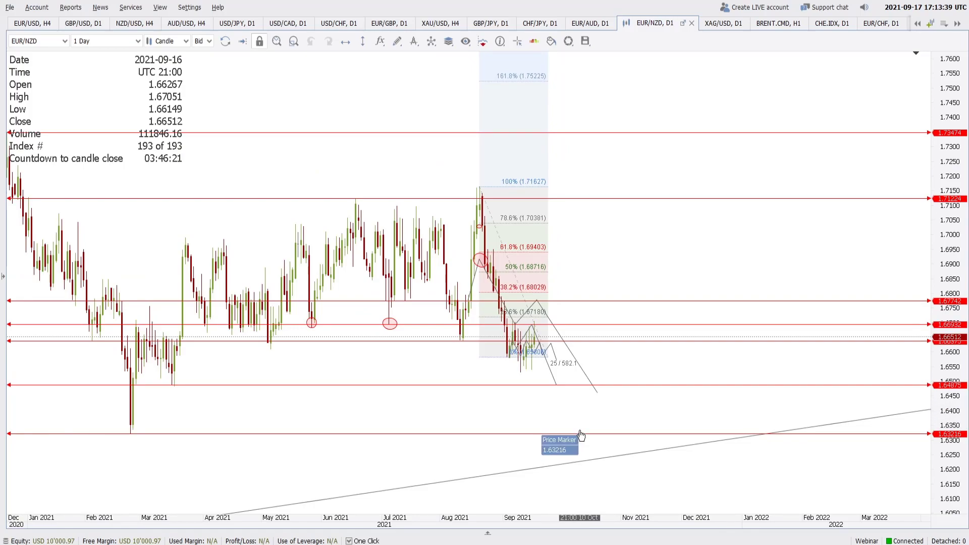
pyautogui.scroll(5, 605, 448)
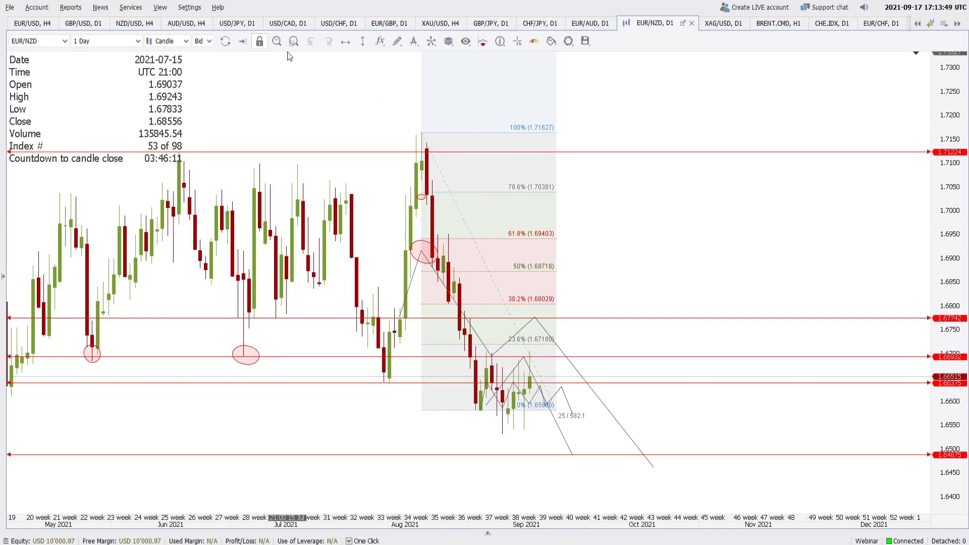
# Open the XAG/USD daily chart, inspect the price within the crossing yellow channels, and switch to 4-hour candles.
pyautogui.click(701, 26)
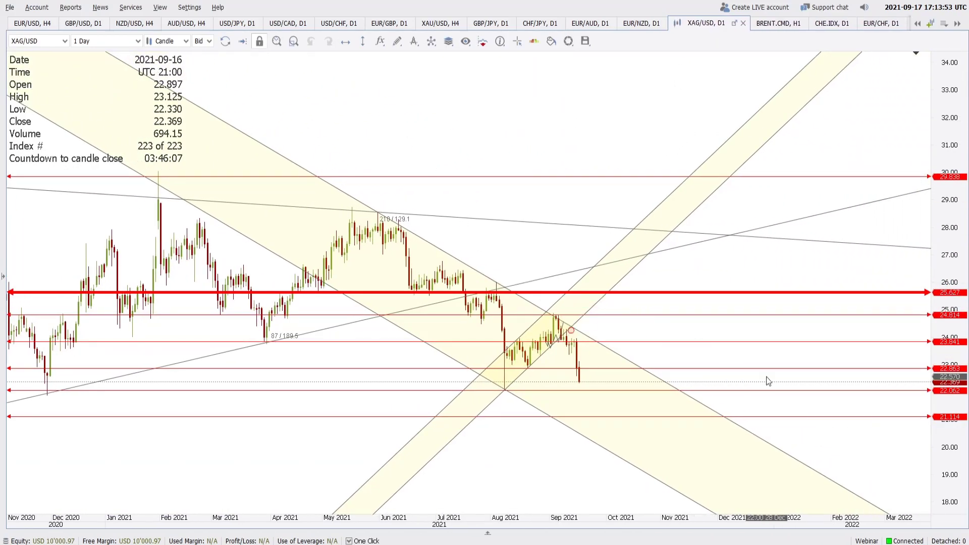
pyautogui.scroll(5, 804, 384)
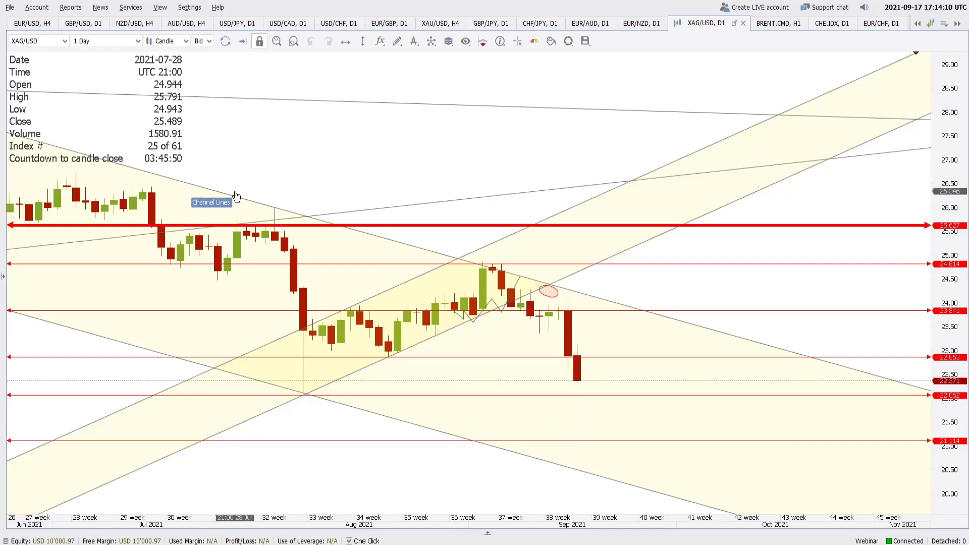
pyautogui.click(104, 41)
pyautogui.click(97, 95)
pyautogui.click(103, 43)
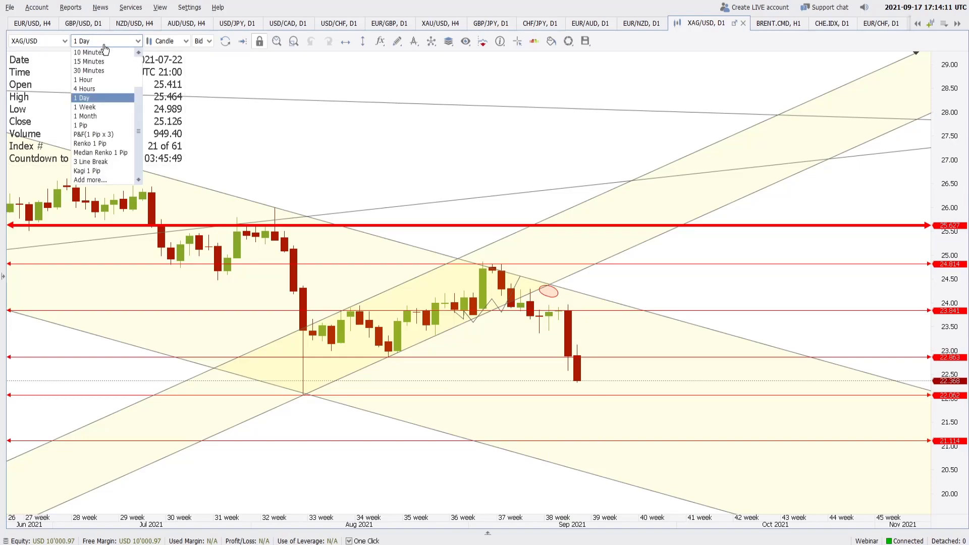
pyautogui.click(85, 89)
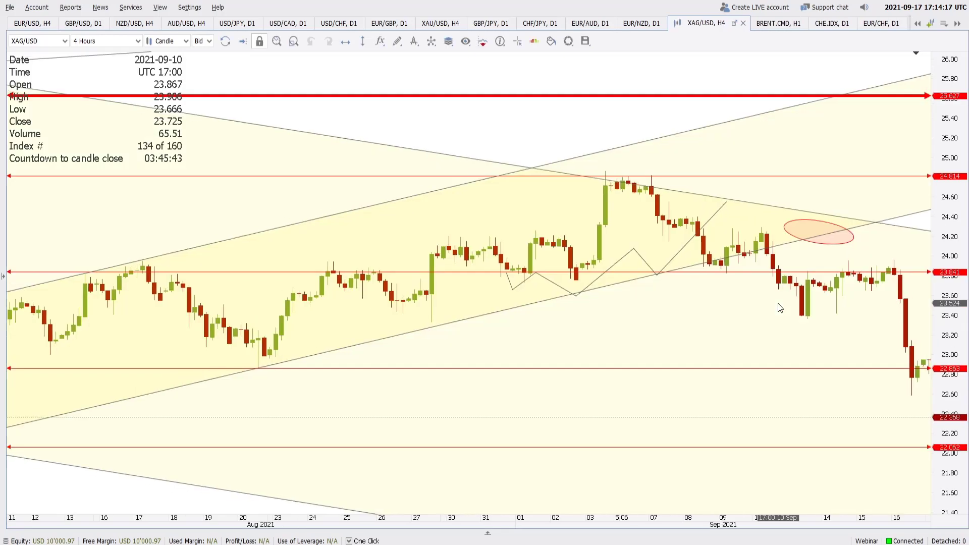
# Examine XAG/USD's 4-hour price action against the 23.841 and 22.863 markers and the lower 22.062 and 21.114 markers.
pyautogui.scroll(-2, 780, 308)
pyautogui.moveTo(798, 319); pyautogui.dragTo(348, 282)
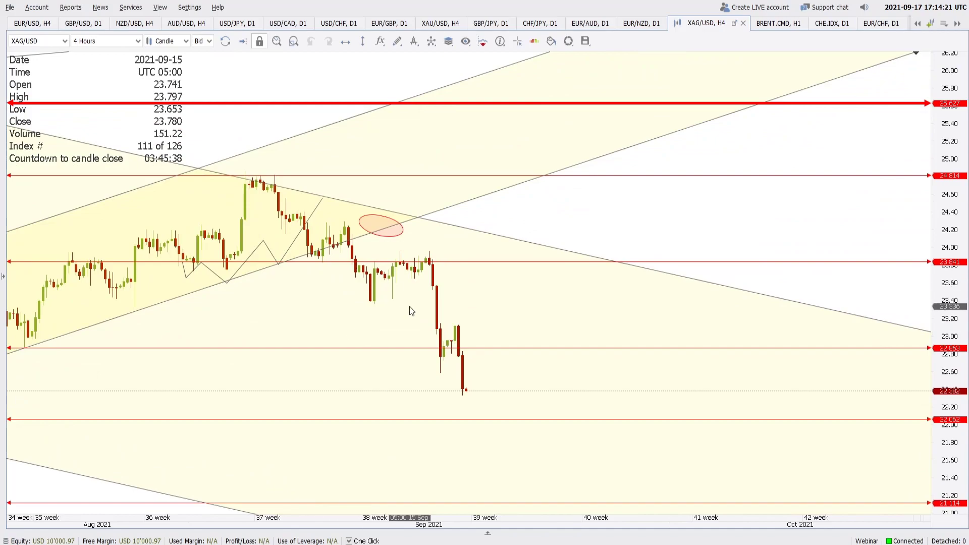
pyautogui.moveTo(377, 319); pyautogui.dragTo(612, 322)
pyautogui.scroll(2, 605, 325)
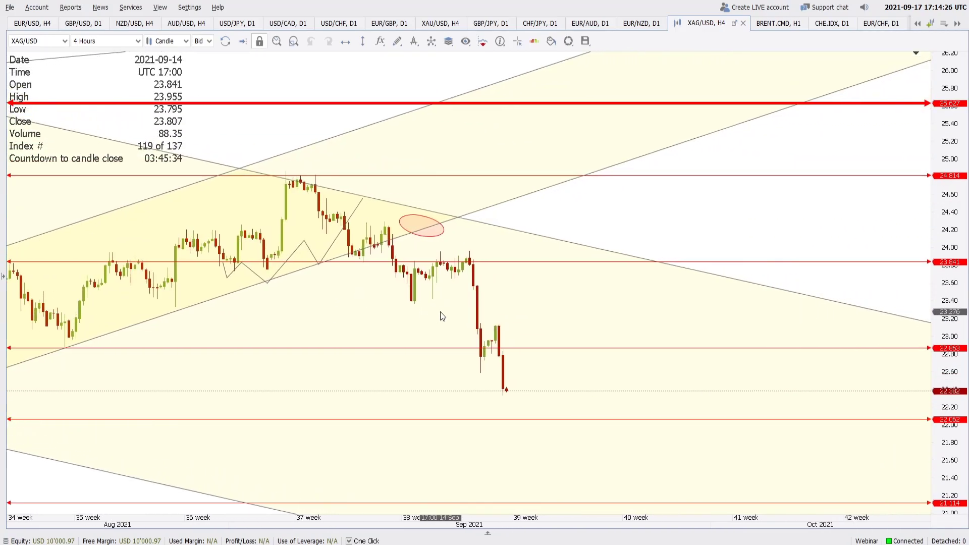
pyautogui.scroll(-3, 558, 318)
pyautogui.scroll(-2, 573, 324)
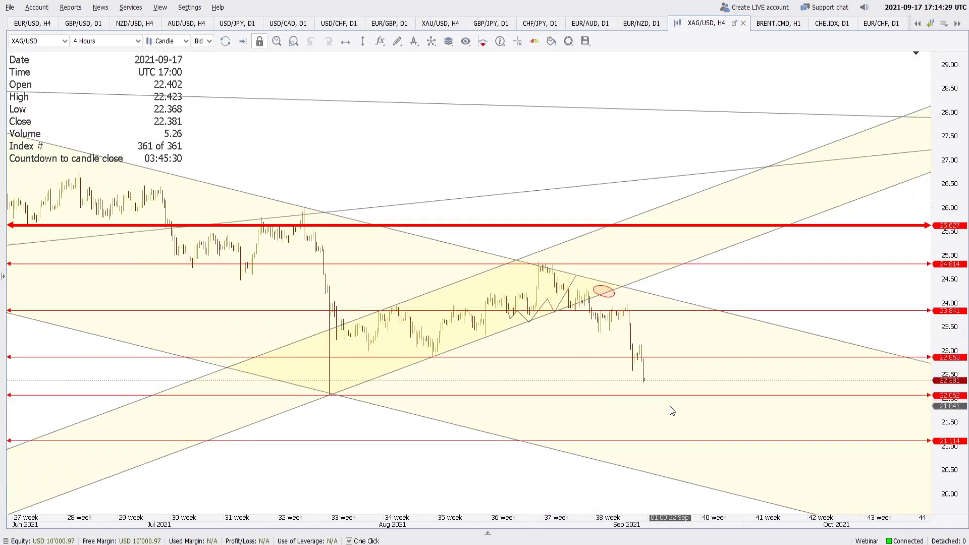
pyautogui.scroll(1, 672, 410)
pyautogui.scroll(1, 670, 406)
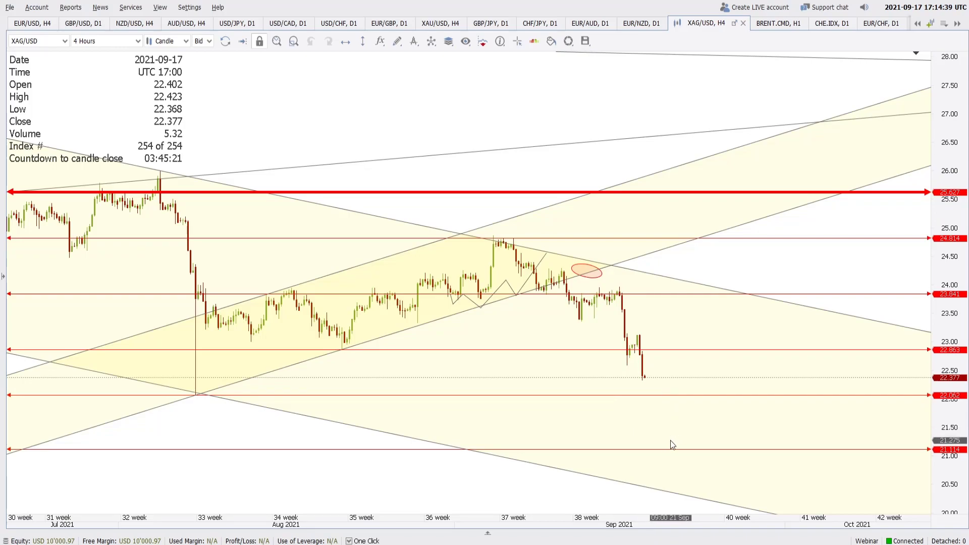
pyautogui.moveTo(688, 420); pyautogui.dragTo(613, 422)
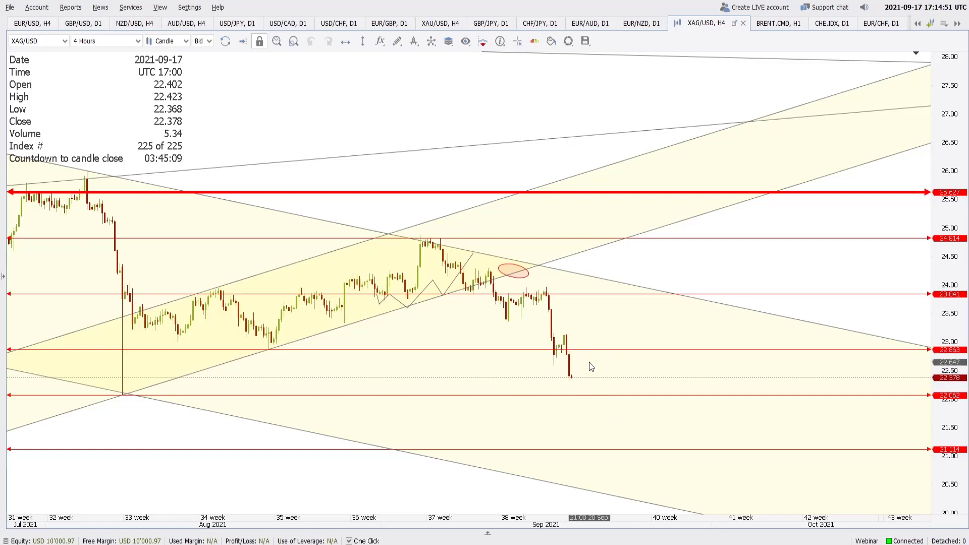
# Open the Brent hourly chart, switch it to daily candles, and examine the price in the thick descending channel near the 75.622 marker.
pyautogui.click(760, 23)
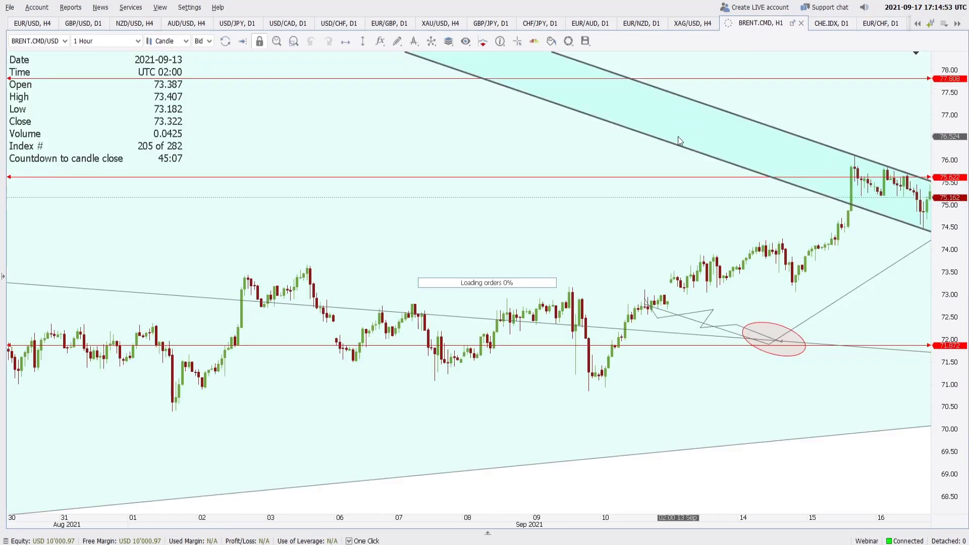
pyautogui.moveTo(737, 117); pyautogui.dragTo(341, 101)
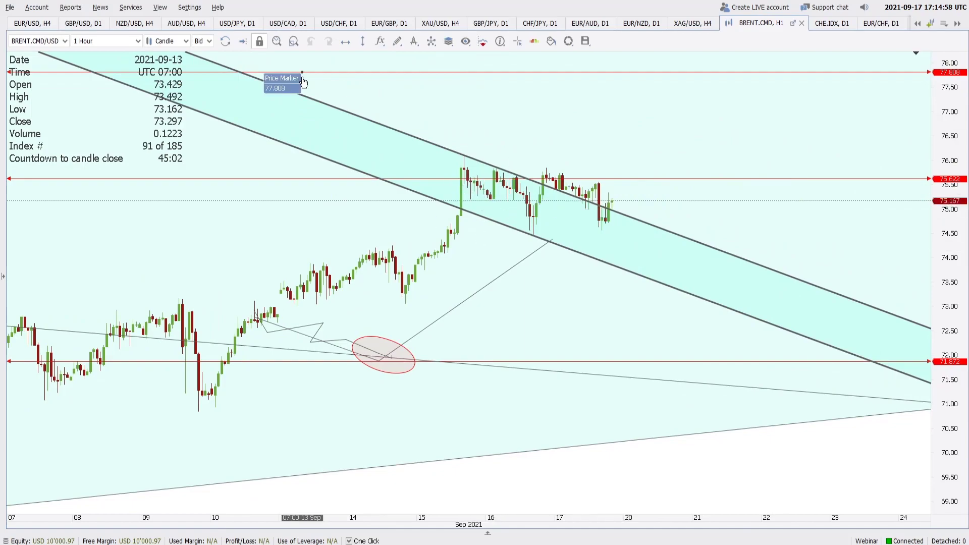
pyautogui.click(92, 41)
pyautogui.click(91, 100)
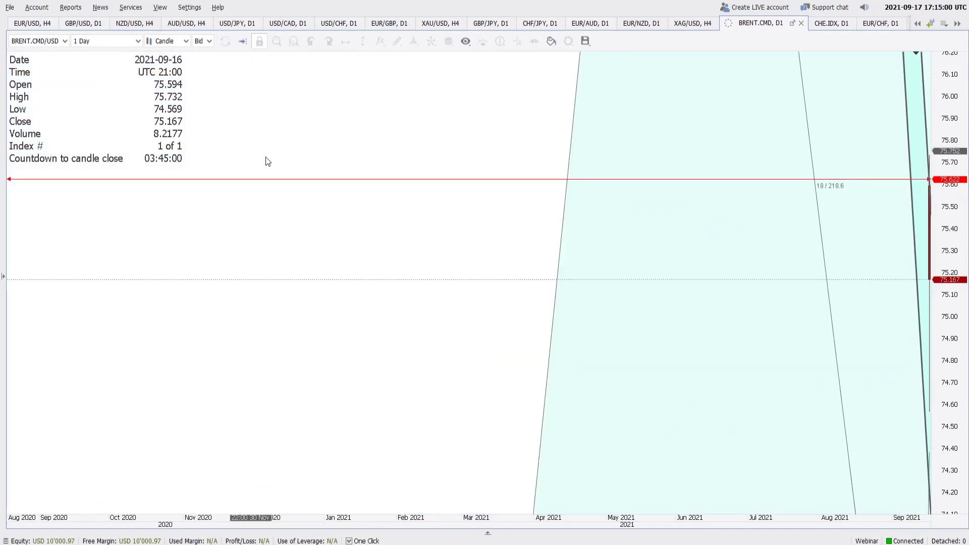
pyautogui.scroll(5, 454, 377)
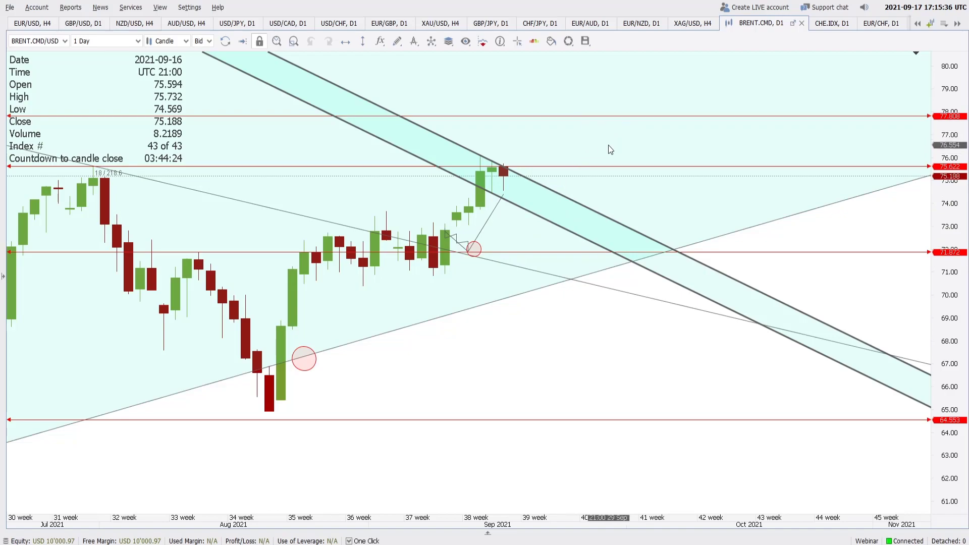
# Switch Brent to 4-hour candles and inspect the latest price action along the upper line of the thick descending channel.
pyautogui.moveTo(604, 144); pyautogui.dragTo(531, 143)
pyautogui.click(119, 41)
pyautogui.click(114, 93)
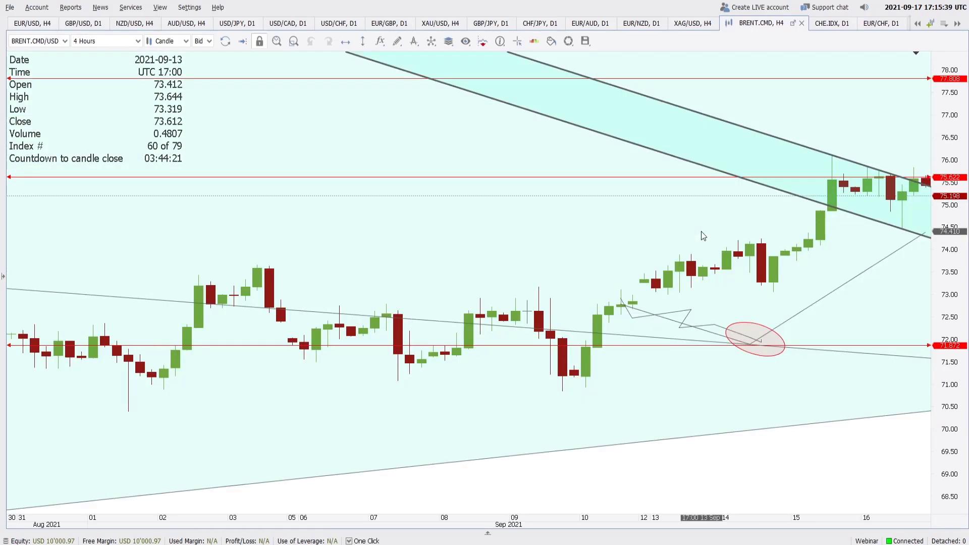
pyautogui.moveTo(694, 216); pyautogui.dragTo(223, 244)
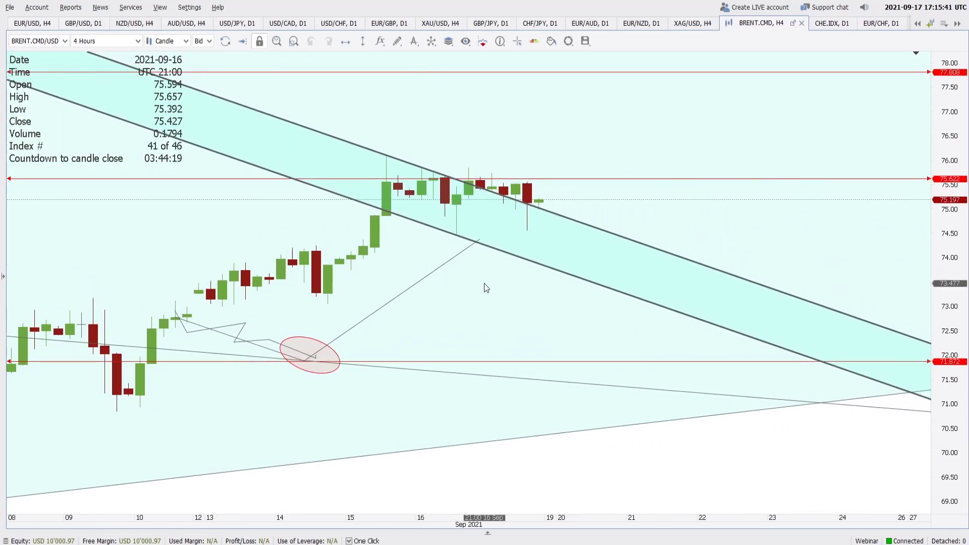
pyautogui.moveTo(476, 281); pyautogui.dragTo(454, 316)
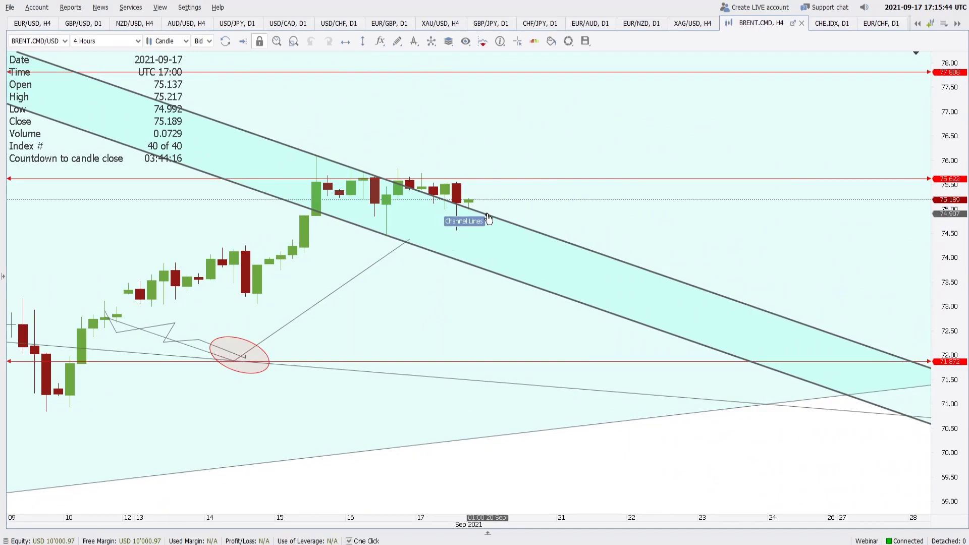
# Flatten Brent's thick descending channel so its upper line follows the recent highs, and check it against the wider 4-hour price history.
pyautogui.moveTo(355, 169); pyautogui.dragTo(421, 174)
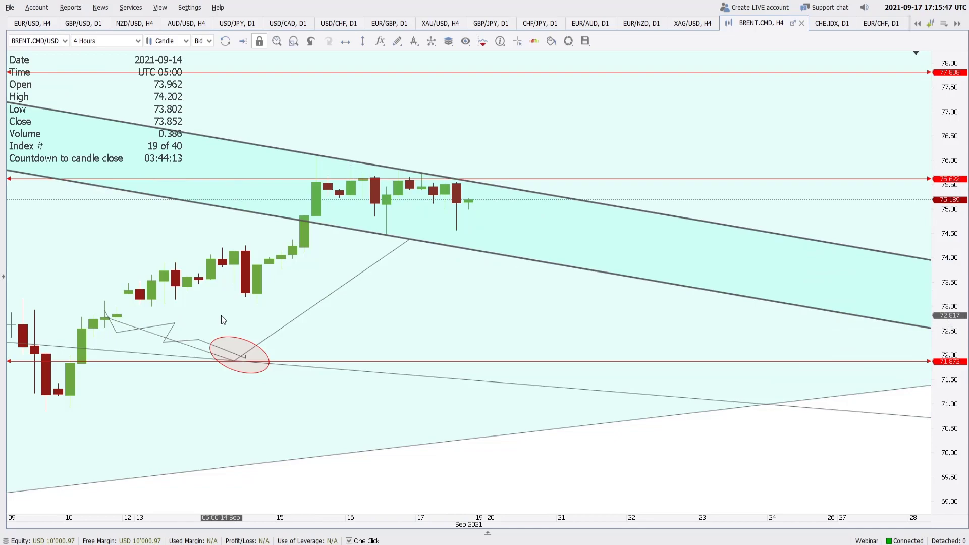
pyautogui.scroll(-5, 444, 268)
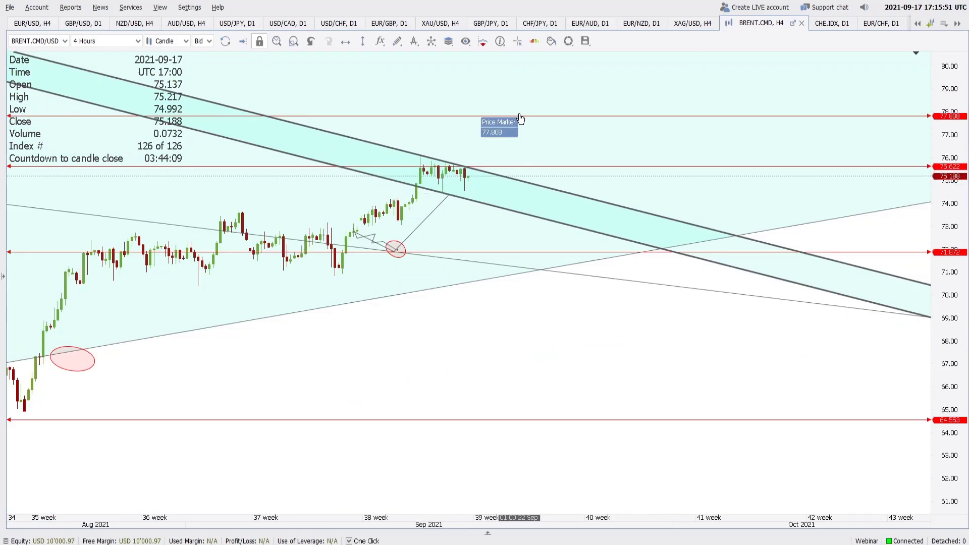
pyautogui.scroll(-2, 462, 293)
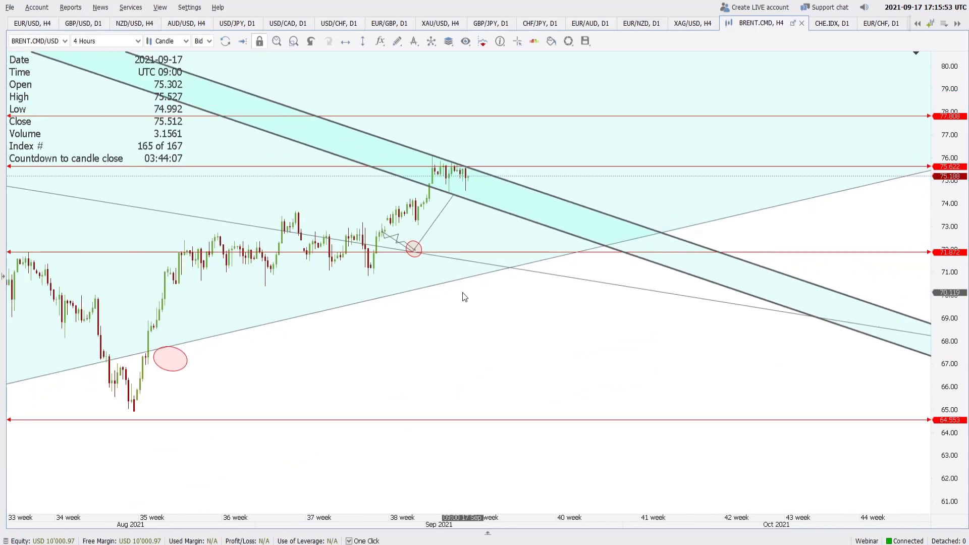
# Open the CHE.IDX daily chart and examine the price at the rising channel's lower line and the 11793.649 and 11277.900 markers.
pyautogui.click(815, 23)
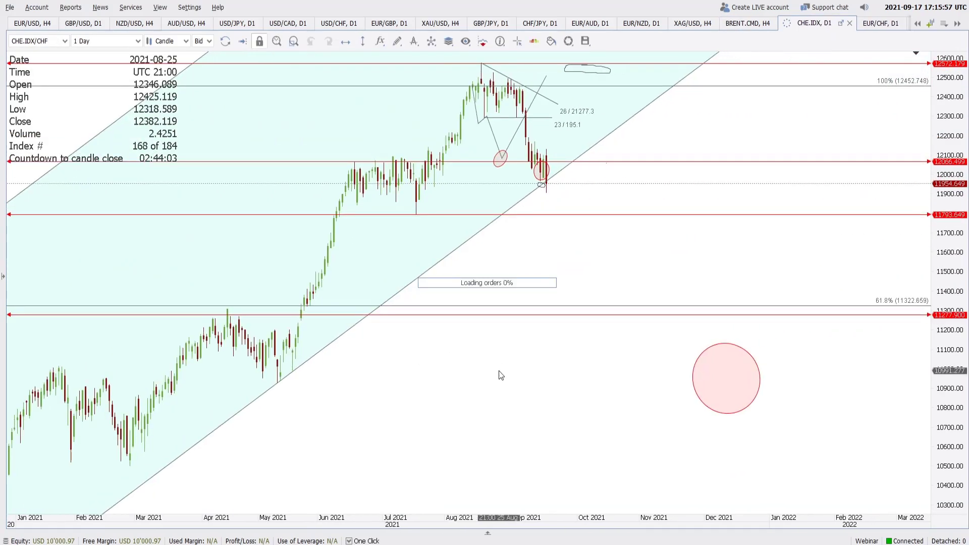
pyautogui.scroll(1, 508, 395)
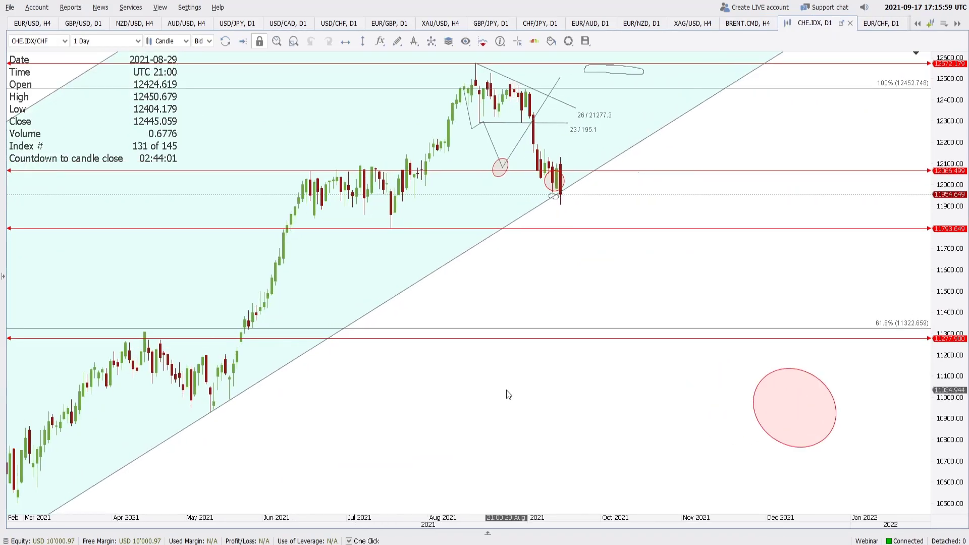
pyautogui.scroll(2, 507, 395)
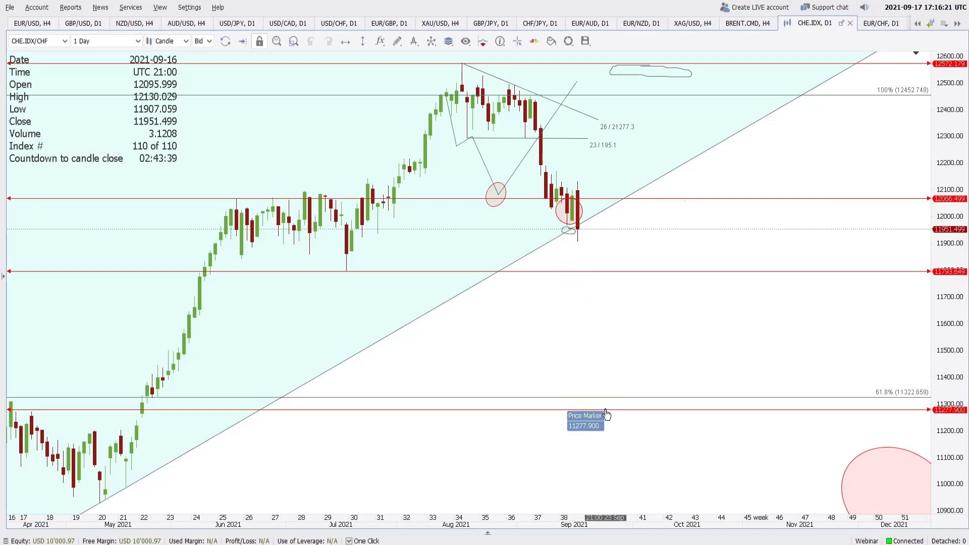
# Switch CHE.IDX to 4-hour candles and inspect the price below the rising channel and between the 12066.499 and 11793.649 markers.
pyautogui.click(128, 41)
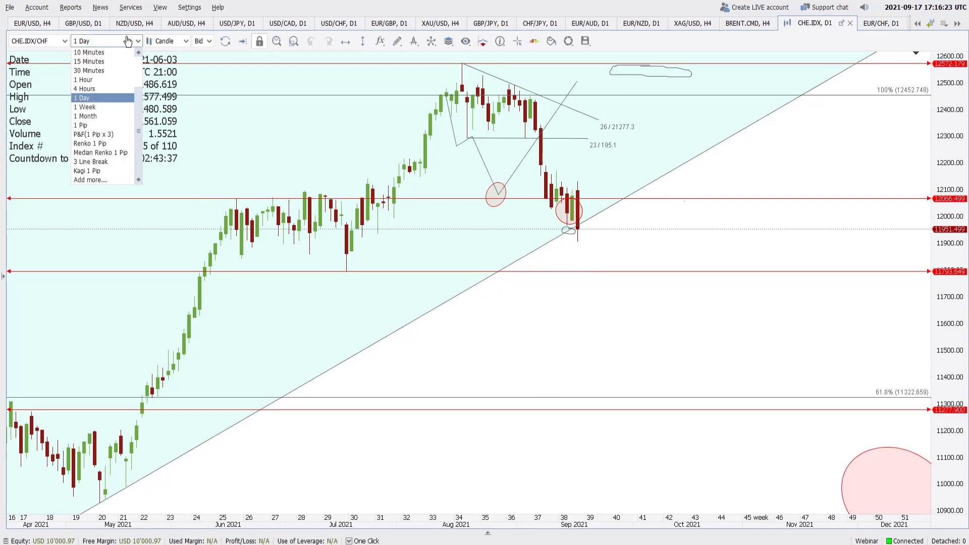
pyautogui.click(96, 88)
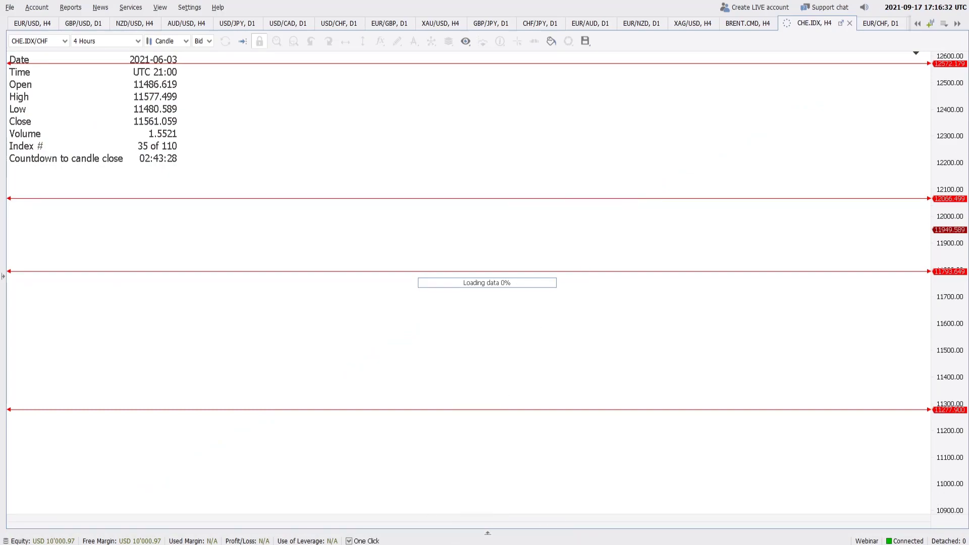
pyautogui.scroll(-5, 244, 424)
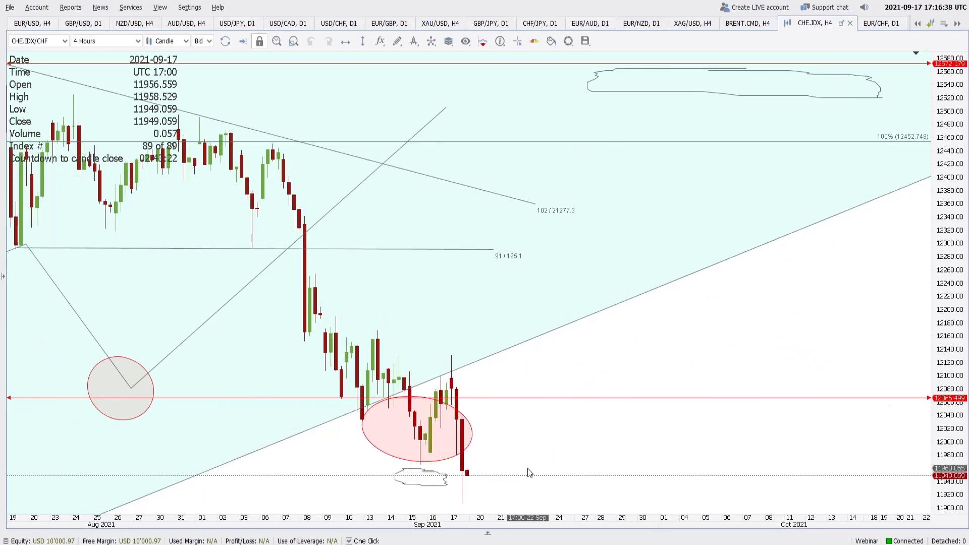
pyautogui.scroll(-5, 528, 466)
pyautogui.scroll(4, 527, 462)
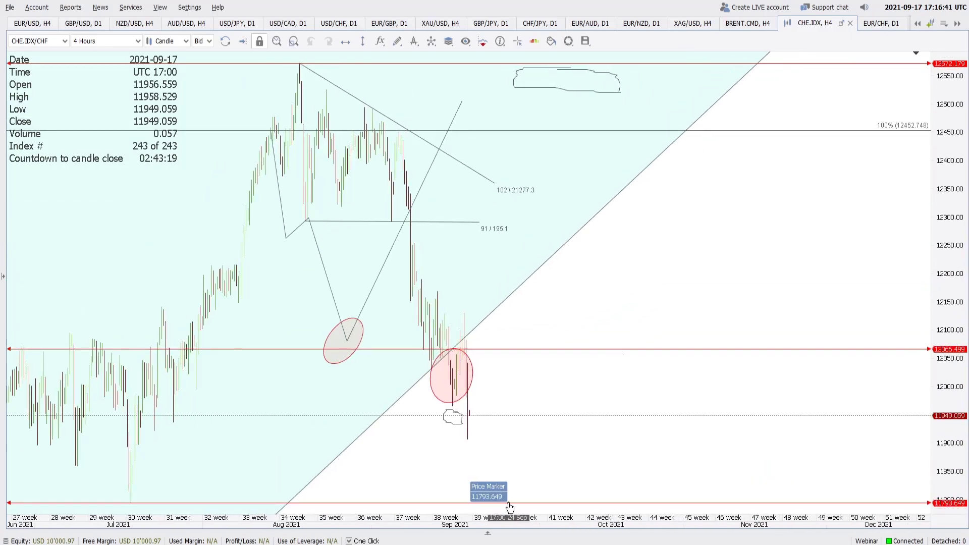
pyautogui.scroll(3, 503, 511)
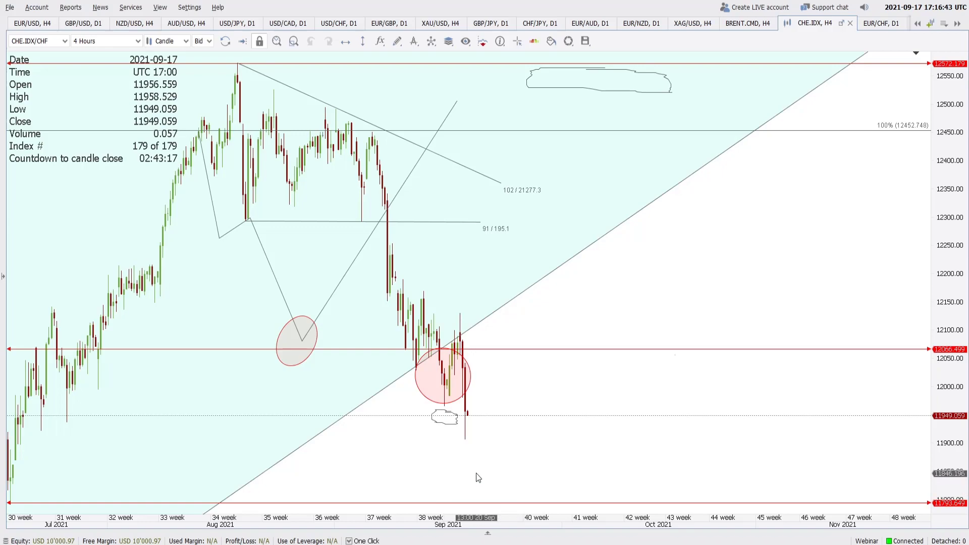
pyautogui.scroll(-2, 475, 472)
pyautogui.scroll(2, 475, 470)
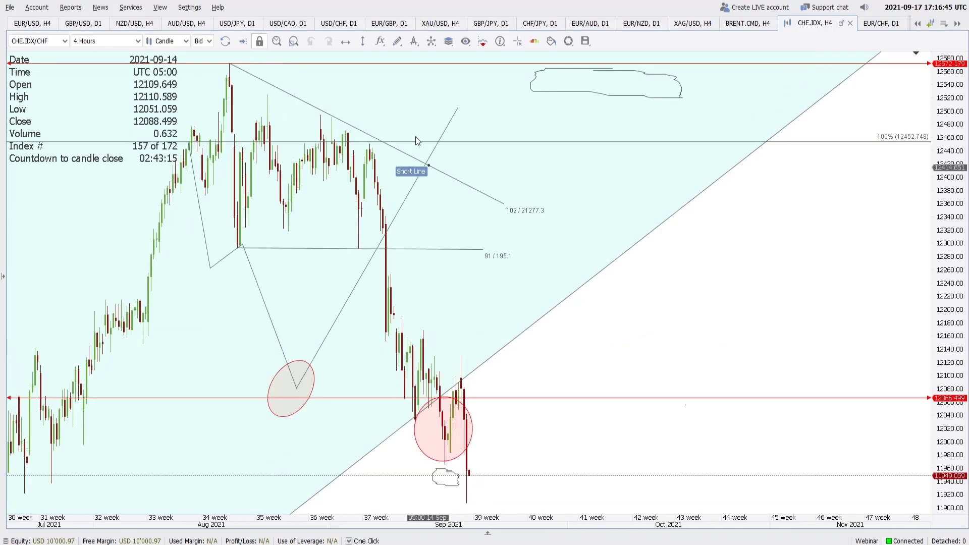
# Open the EUR/CHF daily chart and examine its multi-year history around the wide descending channel and the thick 1.09866 marker.
pyautogui.click(878, 23)
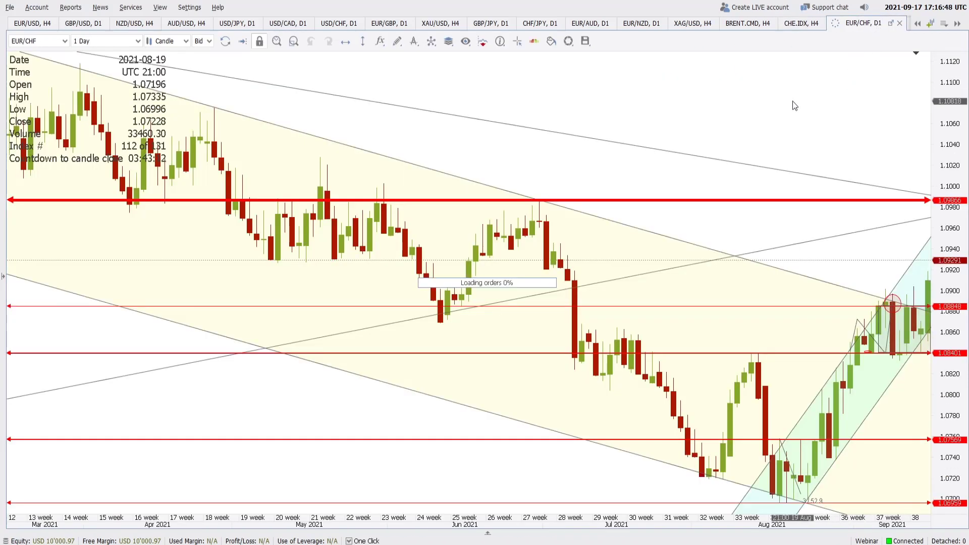
pyautogui.scroll(-5, 600, 224)
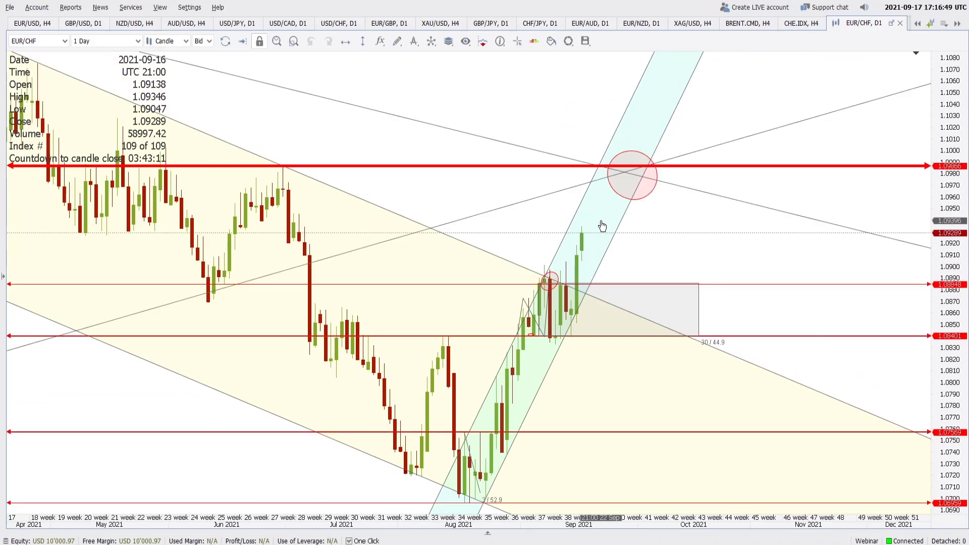
pyautogui.scroll(-5, 602, 226)
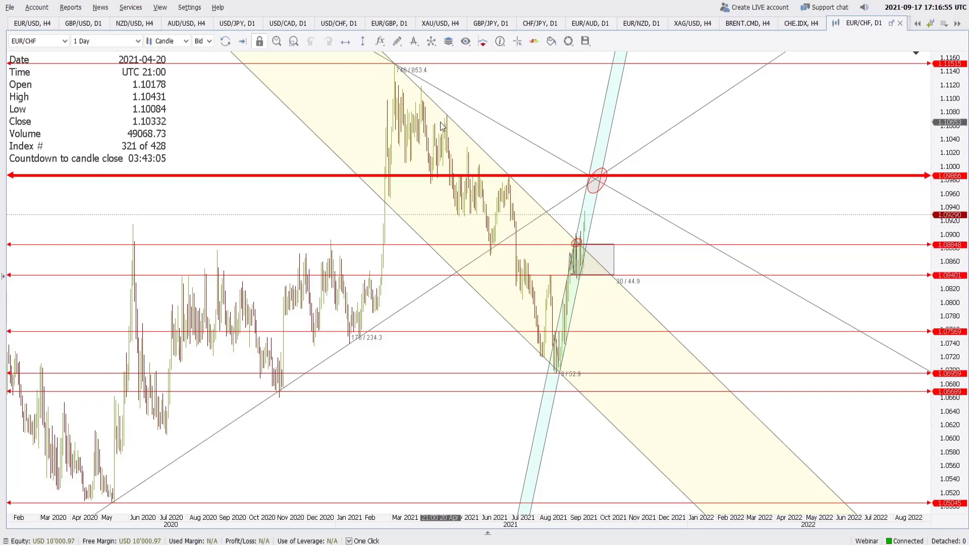
pyautogui.scroll(-2, 507, 300)
pyautogui.scroll(-2, 504, 300)
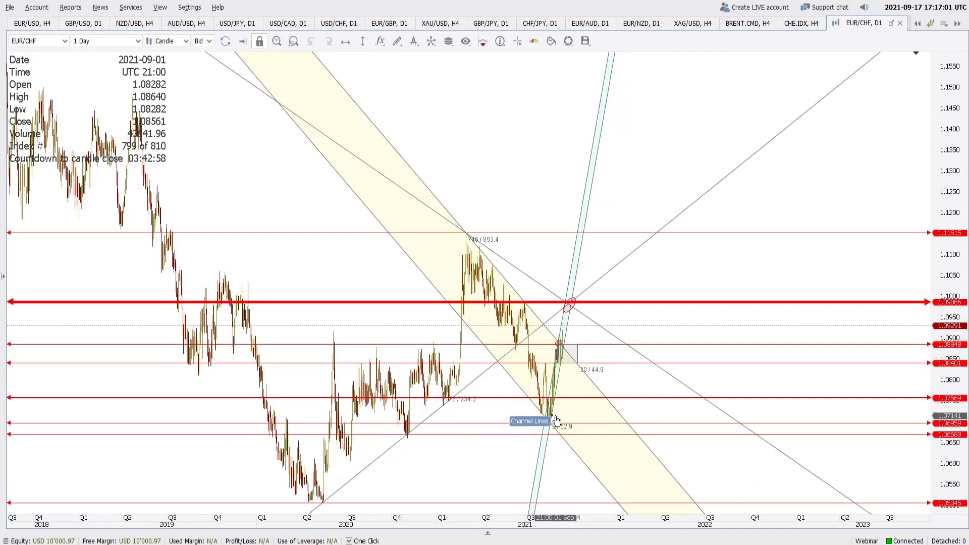
pyautogui.scroll(4, 561, 345)
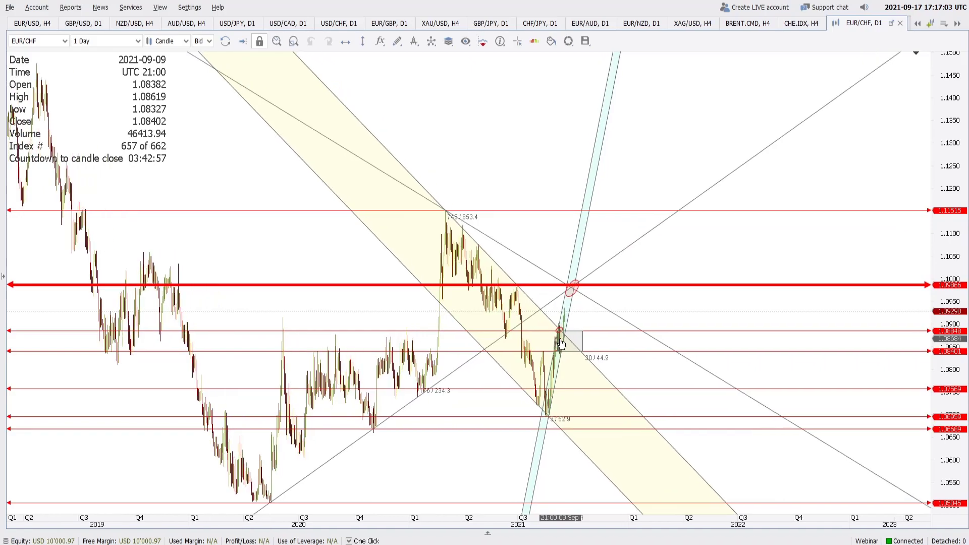
# Inspect EUR/CHF's latest daily candles inside the steep rising channel, between the grey rectangle and the ellipse at the thick marker.
pyautogui.scroll(2, 561, 339)
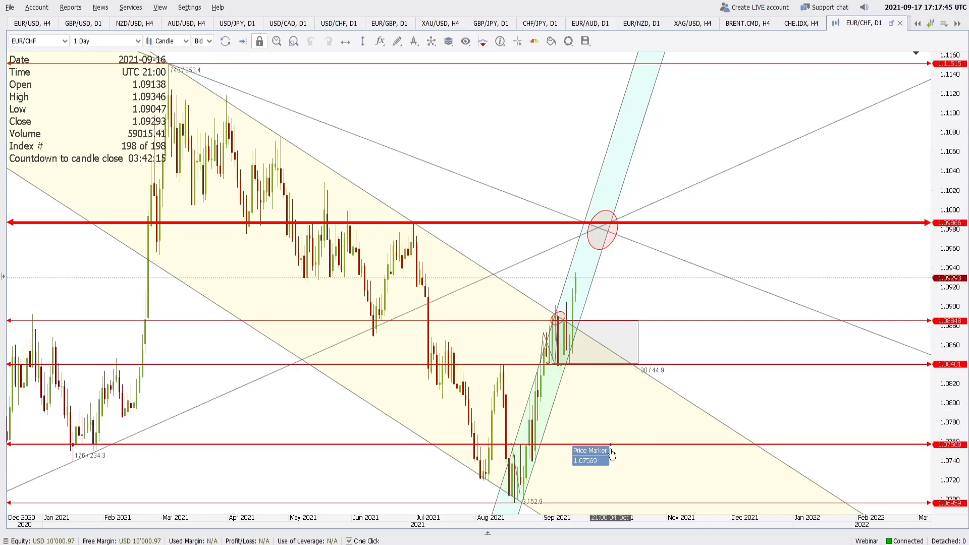
pyautogui.scroll(-2, 613, 453)
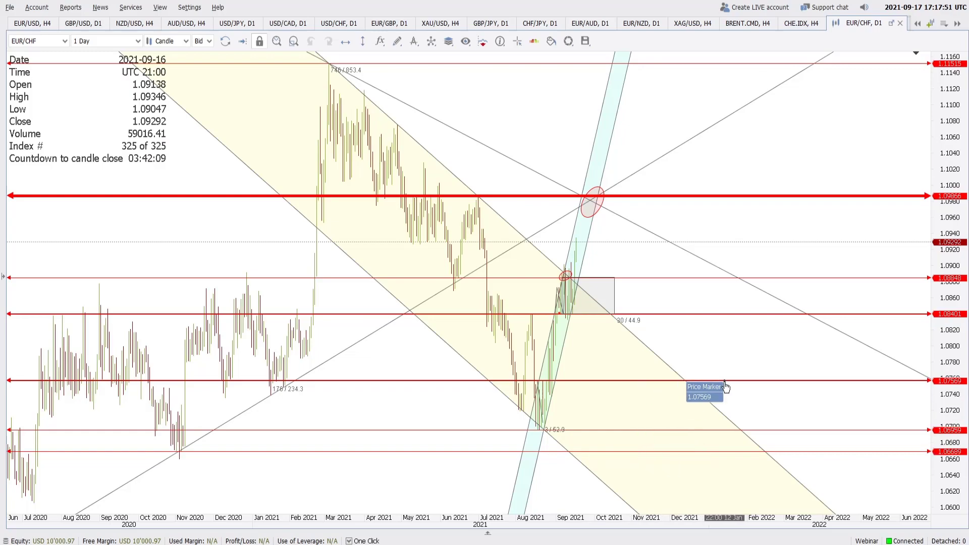
pyautogui.scroll(3, 786, 379)
pyautogui.scroll(-1, 685, 354)
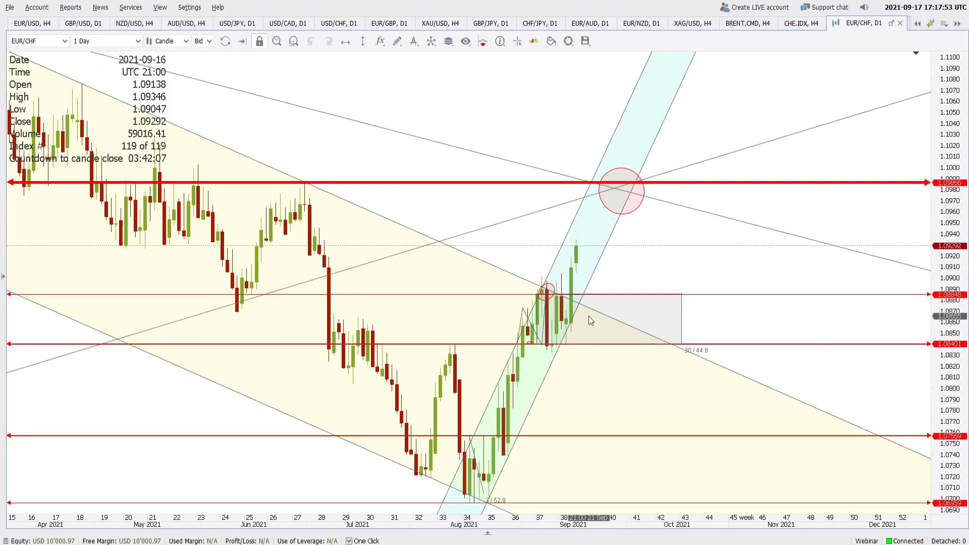
pyautogui.scroll(-2, 606, 272)
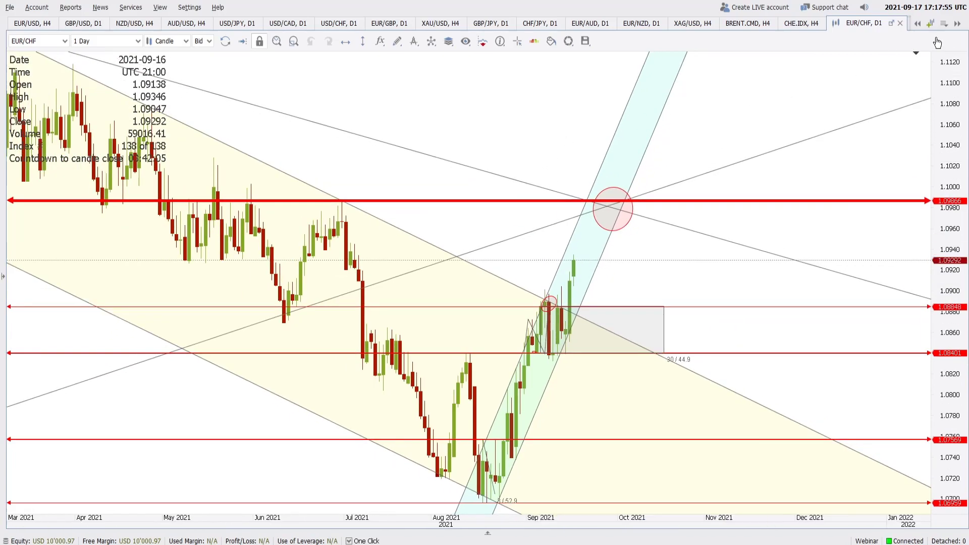
# Open the GBP/CHF daily chart and examine the latest candles against the rising trendline and moving averages.
pyautogui.click(957, 26)
pyautogui.click(957, 26)
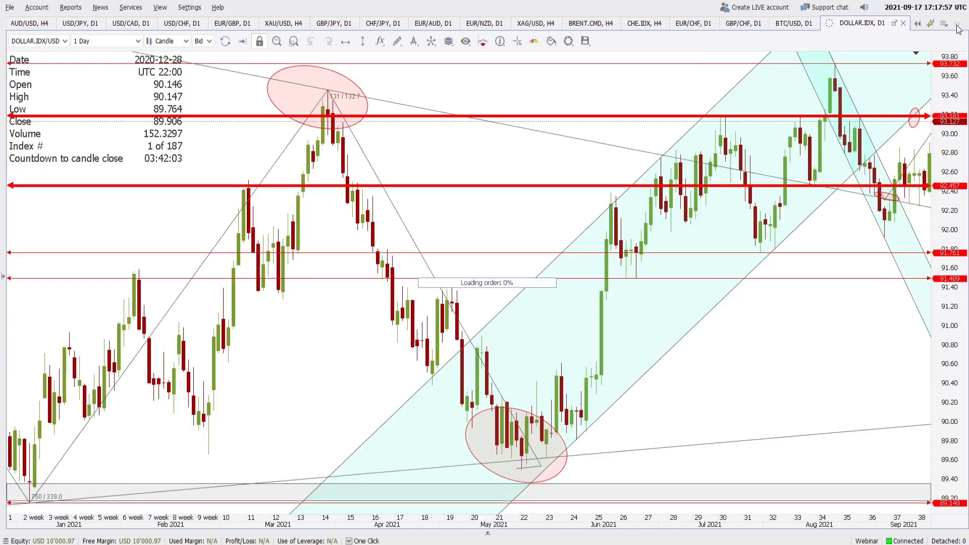
pyautogui.click(742, 23)
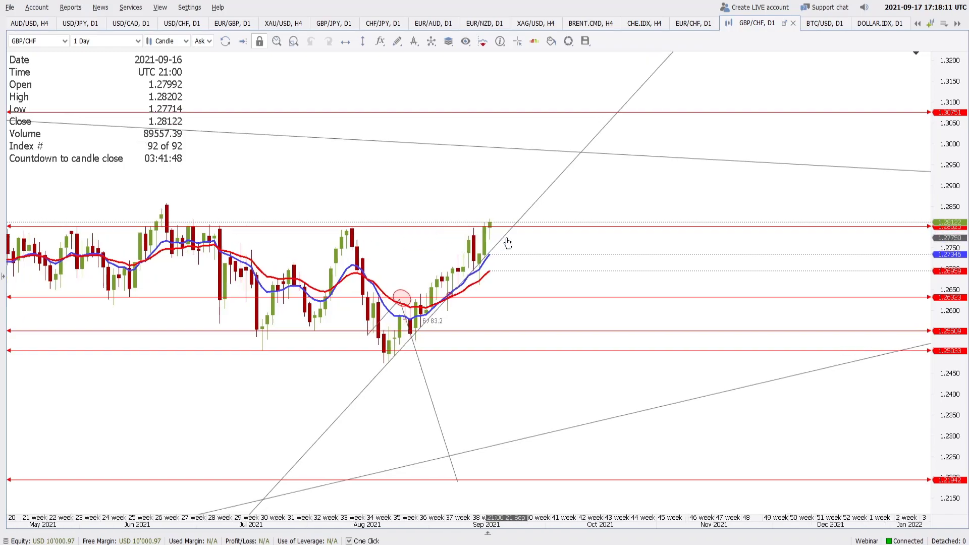
pyautogui.scroll(4, 507, 243)
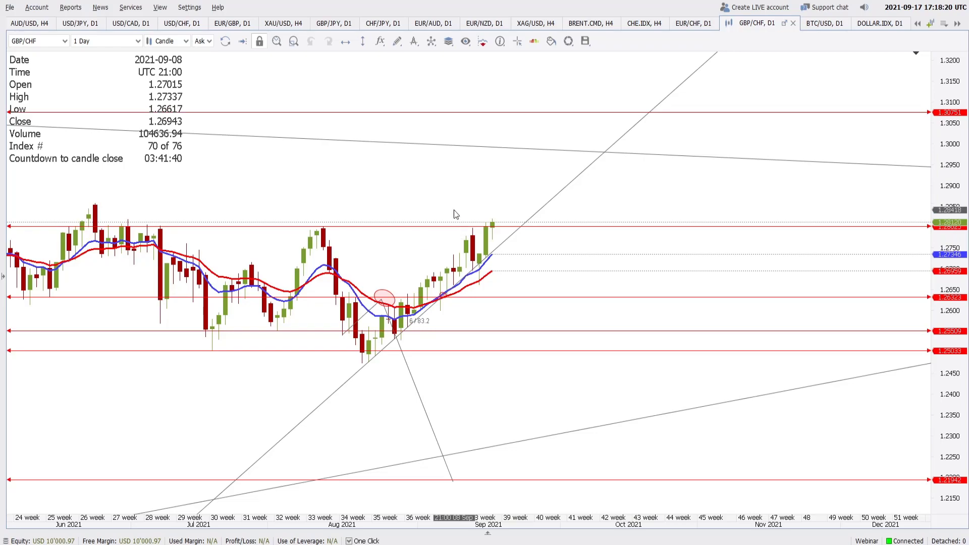
pyautogui.scroll(-1, 438, 173)
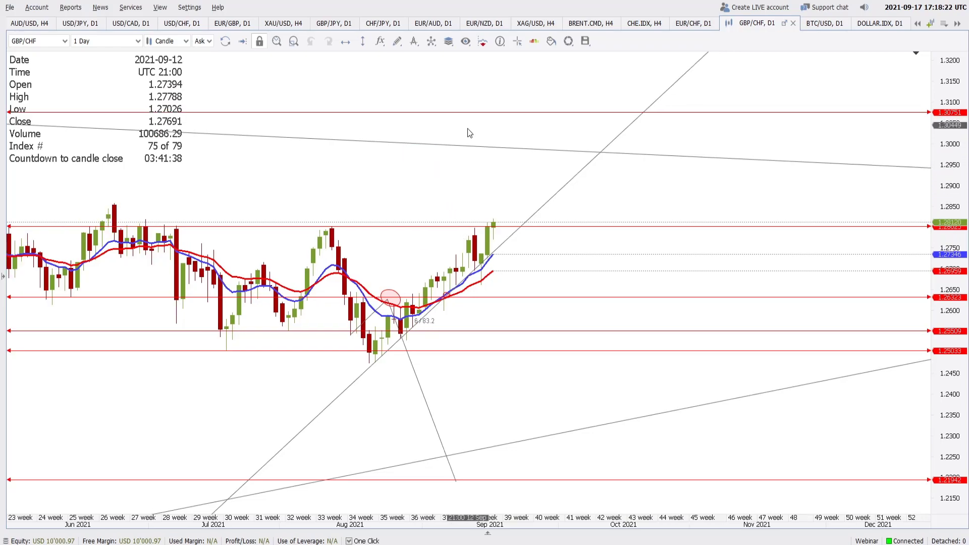
# Place a horizontal price marker at 1.28578 on GBP/CHF's June high and check the latest daily candles against it.
pyautogui.scroll(-2, 450, 169)
pyautogui.scroll(-1, 452, 170)
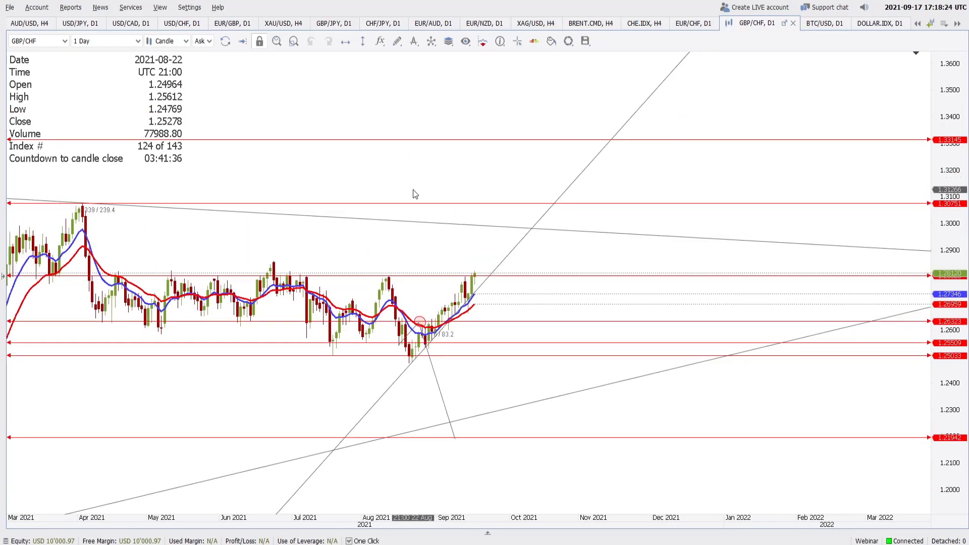
pyautogui.click(342, 48)
pyautogui.click(312, 261)
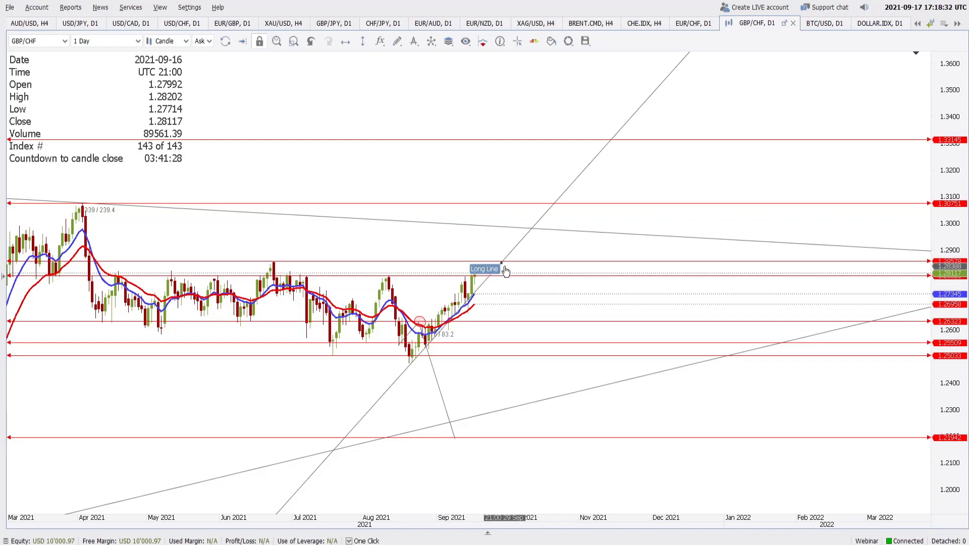
pyautogui.scroll(6, 493, 272)
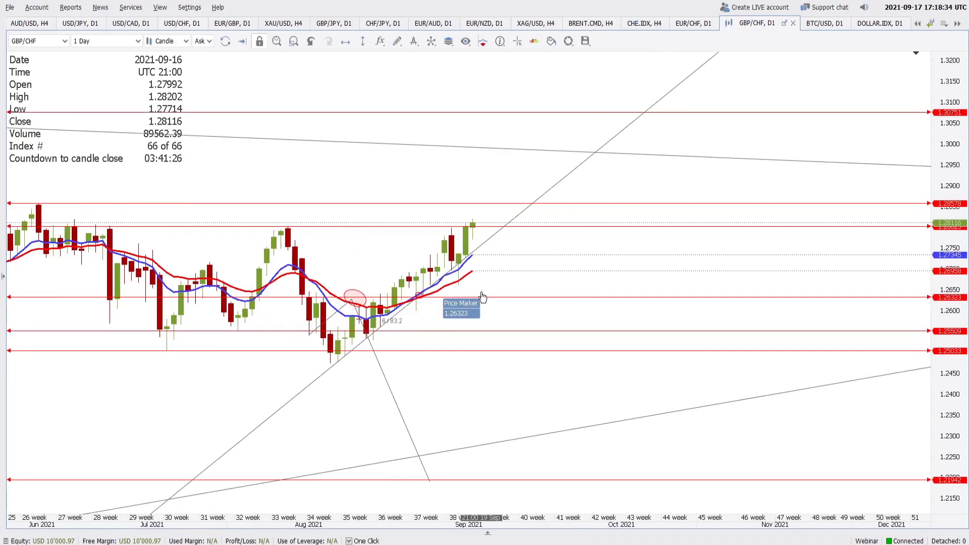
pyautogui.scroll(1, 451, 200)
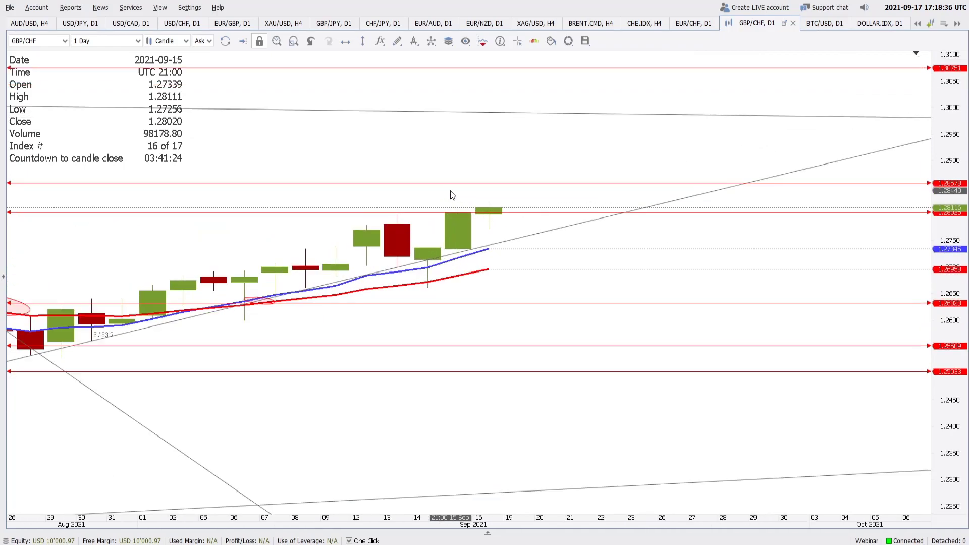
pyautogui.scroll(3, 487, 183)
pyautogui.scroll(-5, 486, 181)
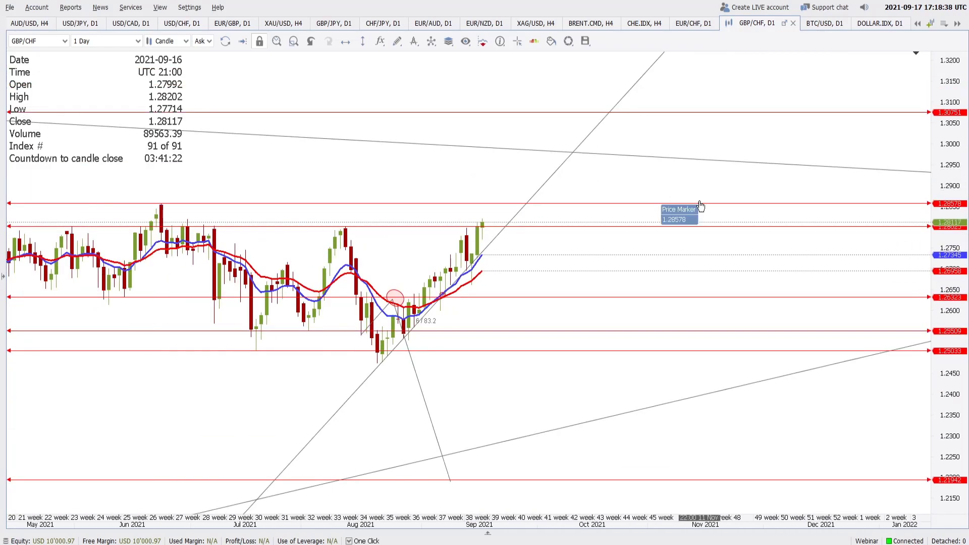
pyautogui.scroll(-1, 656, 212)
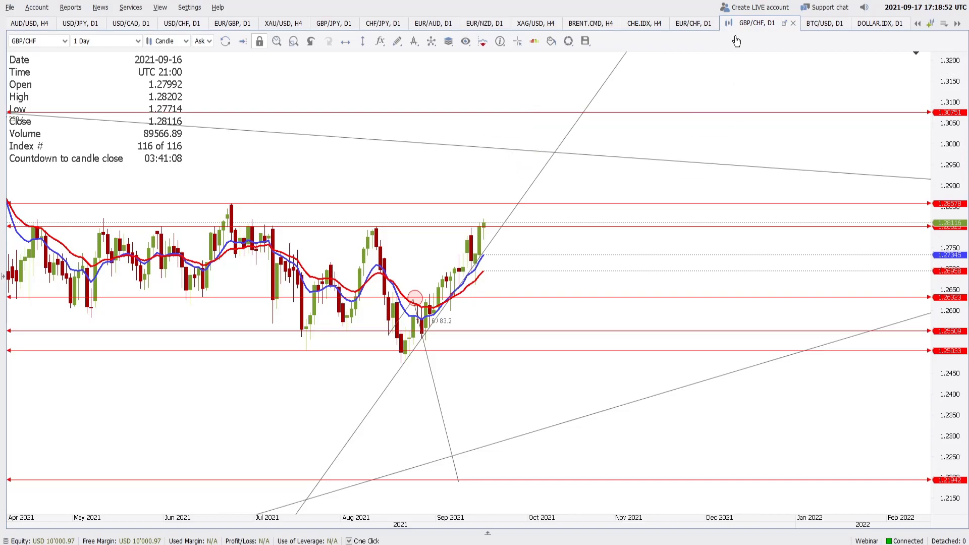
# Open the BTC/USD daily chart and flatten the rising channel so its lower line runs through the early-September low.
pyautogui.click(819, 23)
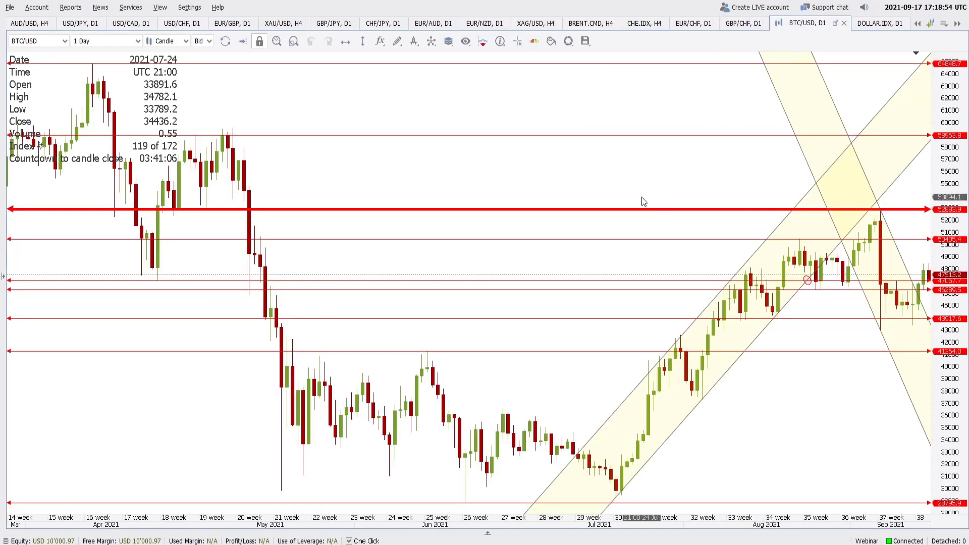
pyautogui.moveTo(722, 173); pyautogui.dragTo(279, 134)
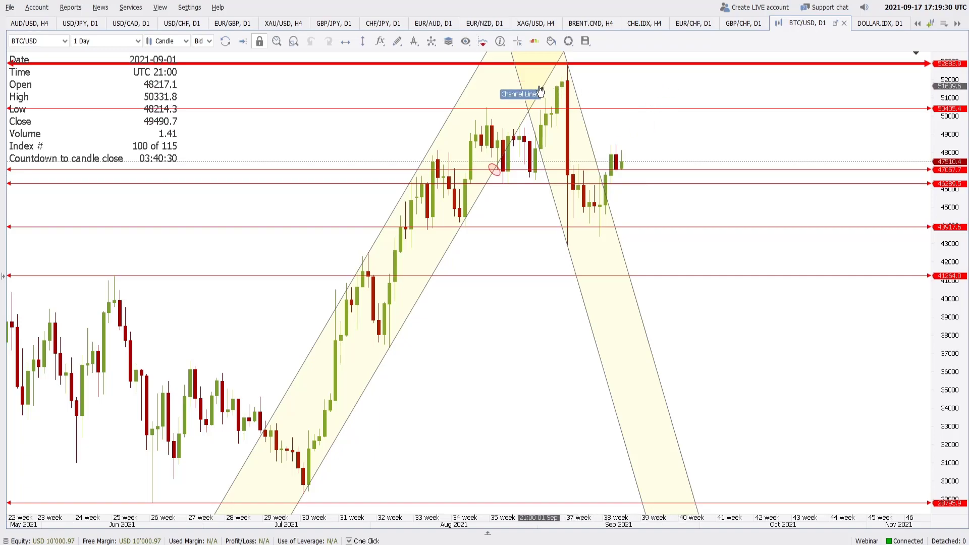
pyautogui.moveTo(389, 348); pyautogui.dragTo(567, 244)
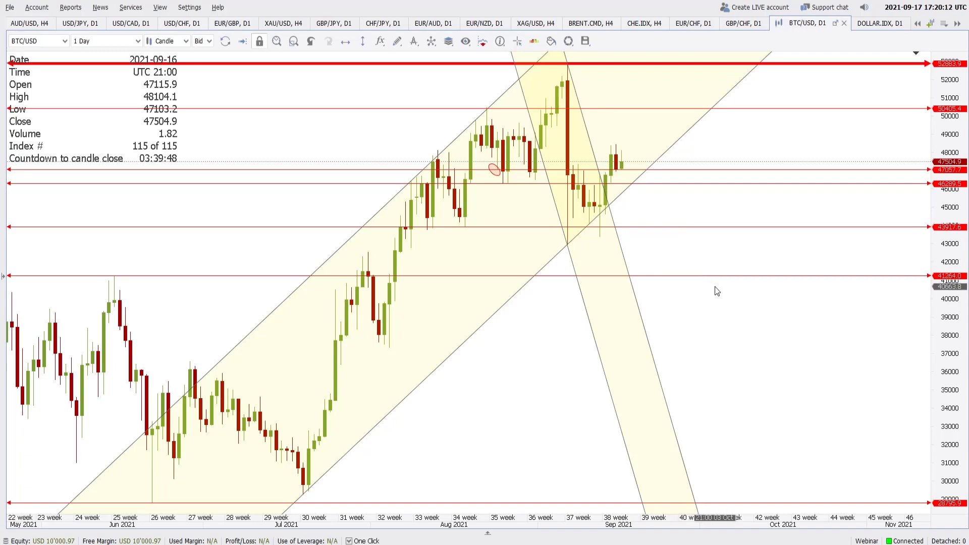
# Flatten BTC/USD's falling channel so its upper line meets the mid-September high, and draw a small ellipse where it crosses the 41264.0 marker.
pyautogui.scroll(-5, 716, 291)
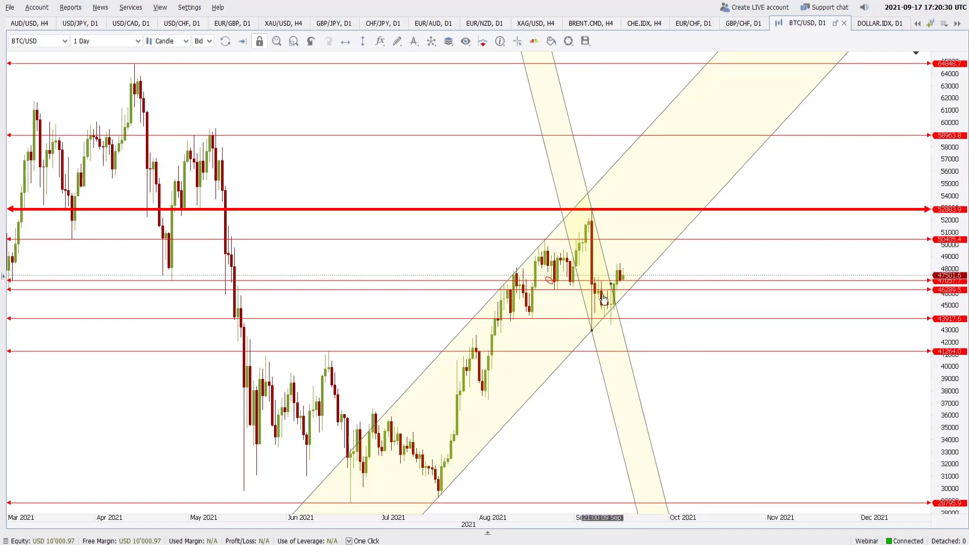
pyautogui.moveTo(609, 284)
pyautogui.mouseDown()
pyautogui.moveTo(625, 277)
pyautogui.moveTo(618, 268)
pyautogui.mouseUp()
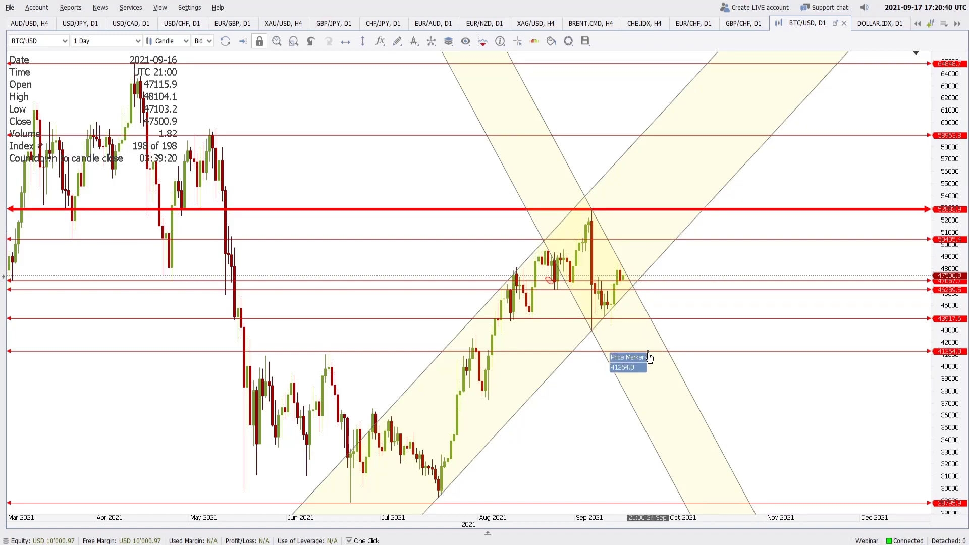
pyautogui.click(397, 41)
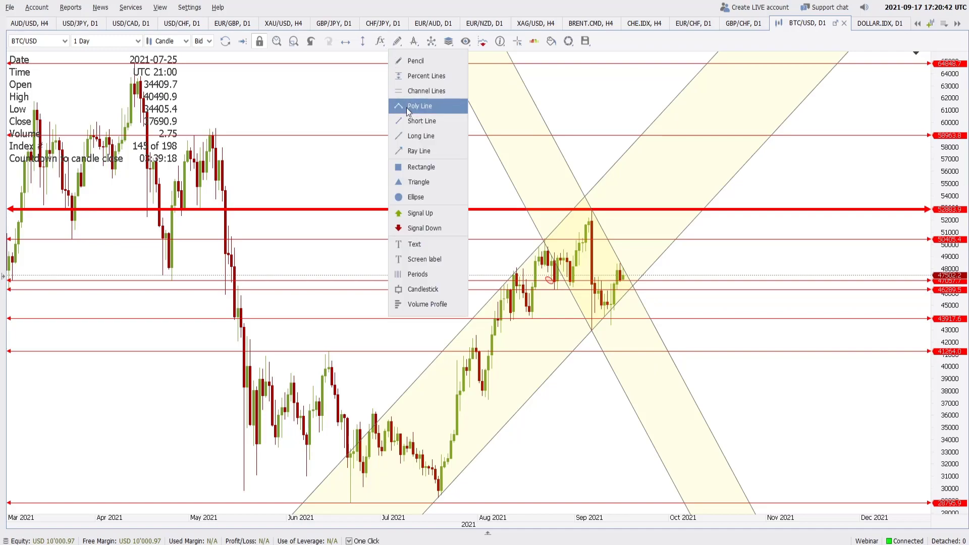
pyautogui.click(413, 201)
pyautogui.moveTo(677, 355); pyautogui.dragTo(676, 353)
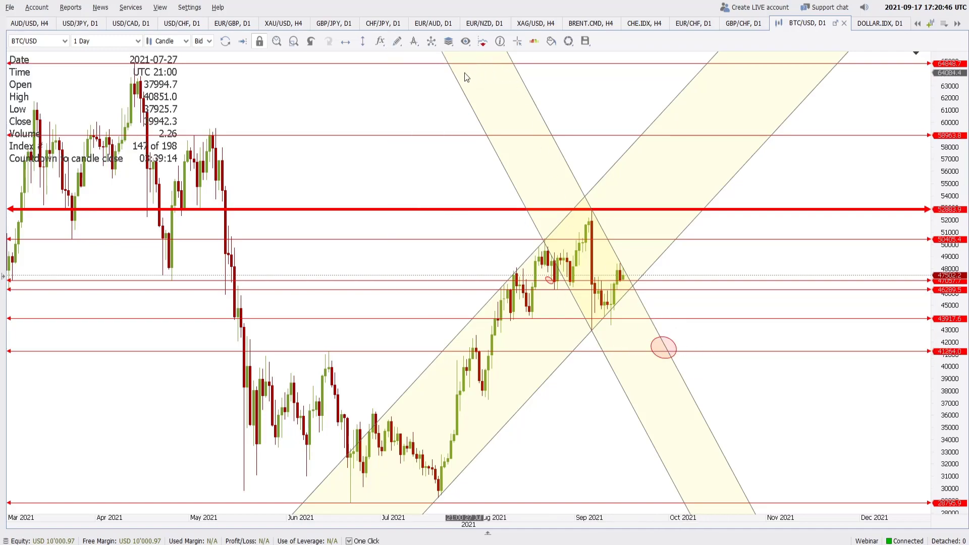
# Draw a polyline on BTC/USD from the early-September high to its low, up to the latest candle, and down to the 41264.0 marker.
pyautogui.click(397, 41)
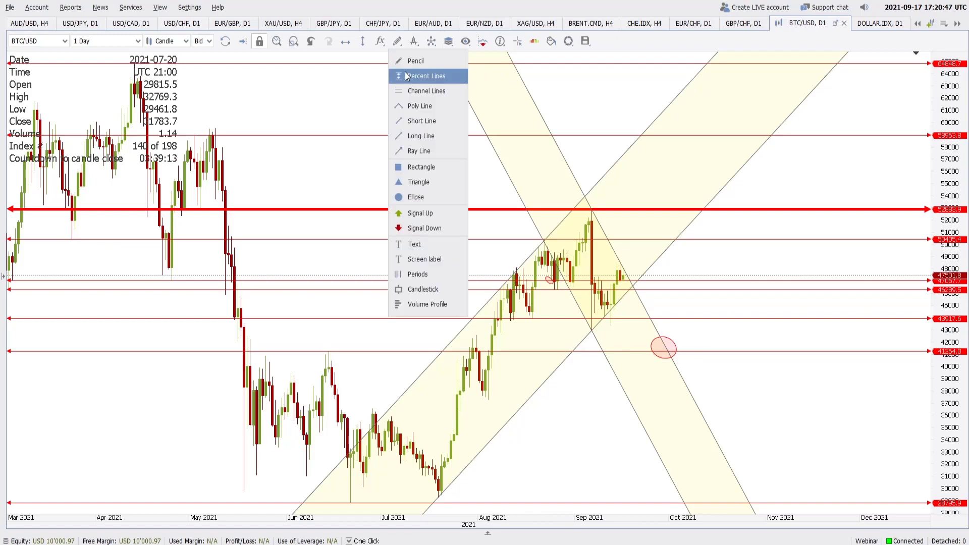
pyautogui.click(413, 107)
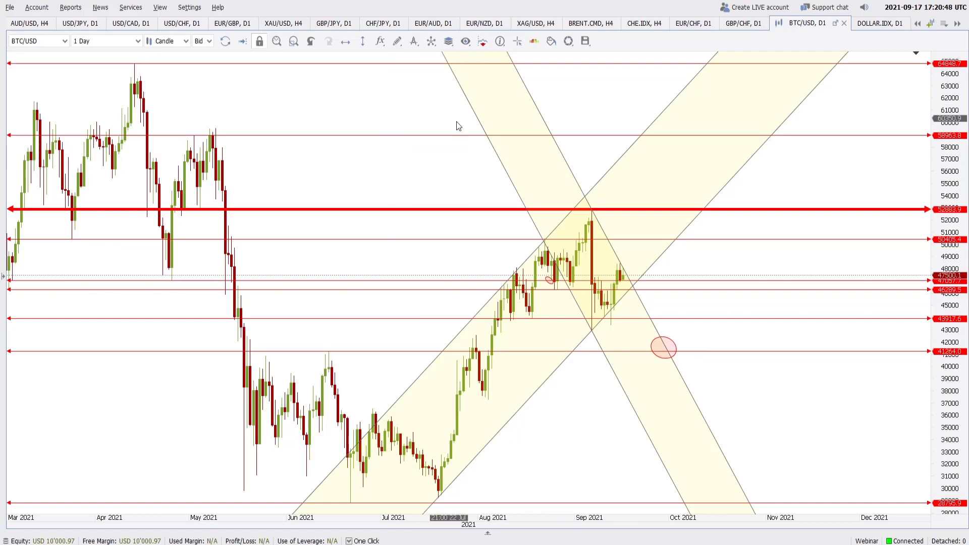
pyautogui.click(592, 209)
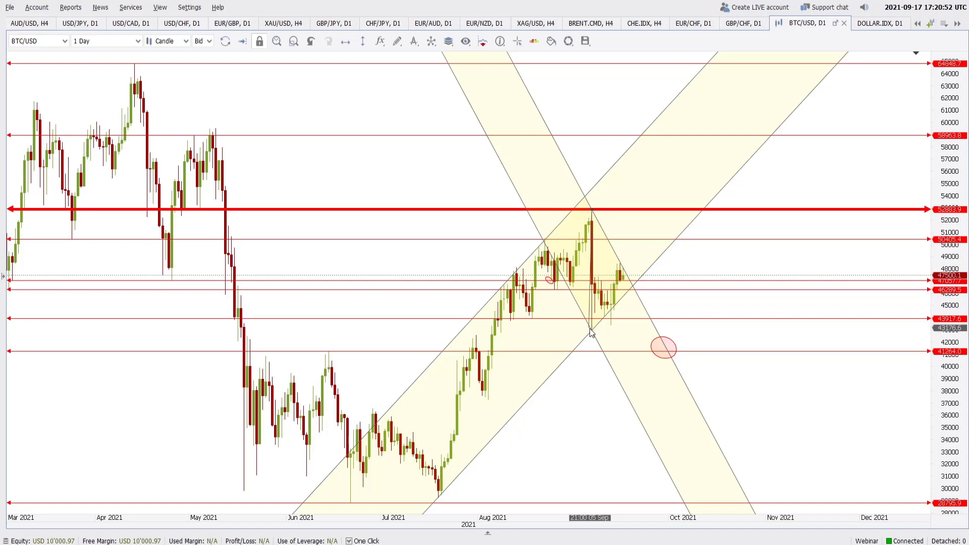
pyautogui.click(591, 331)
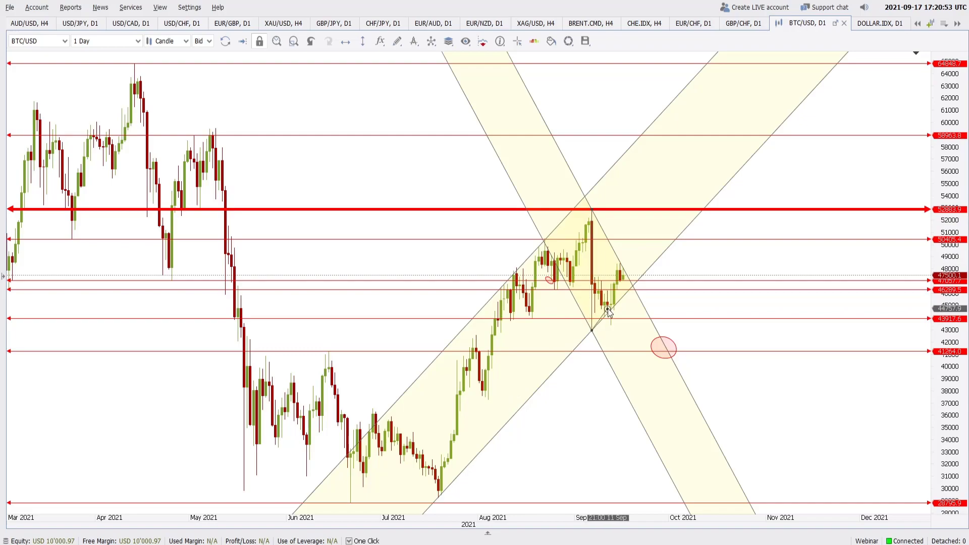
pyautogui.click(624, 277)
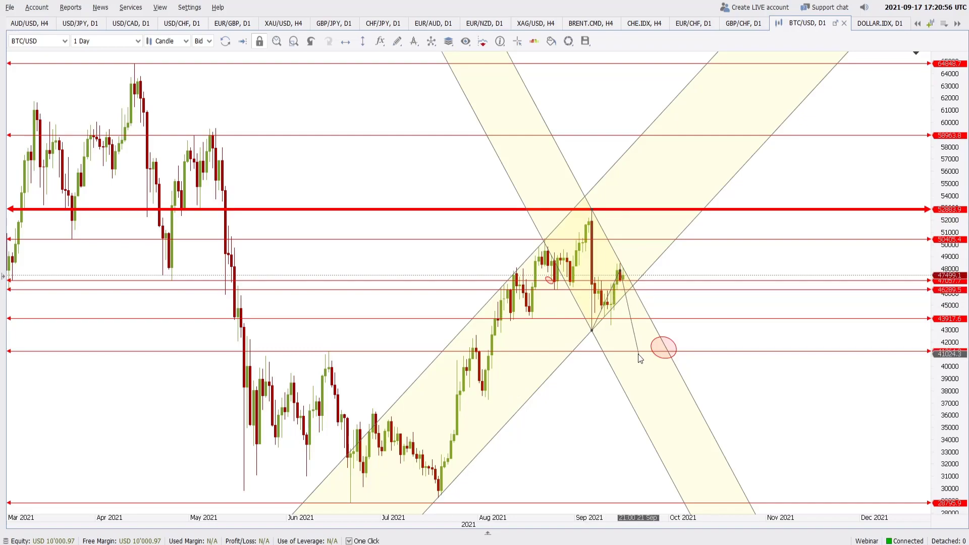
pyautogui.click(648, 350)
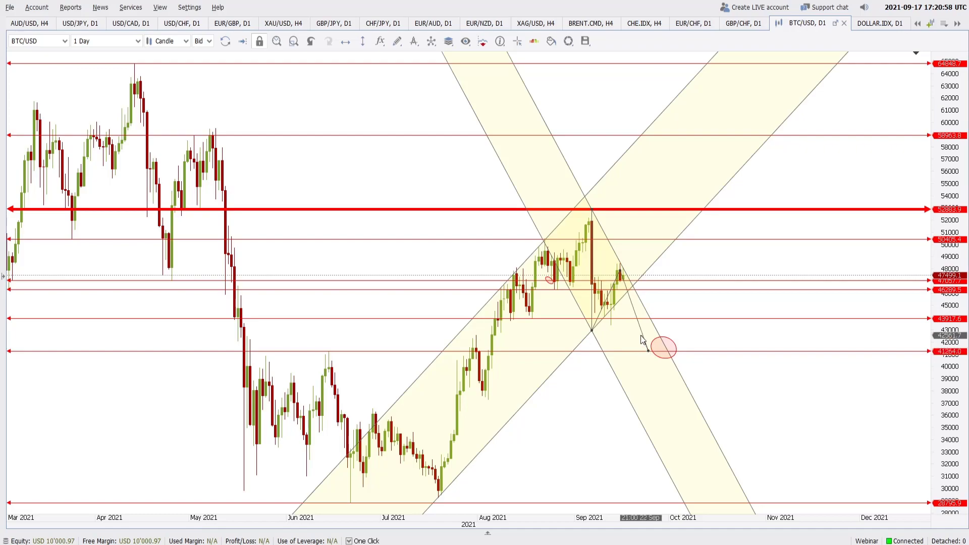
pyautogui.doubleClick(648, 350)
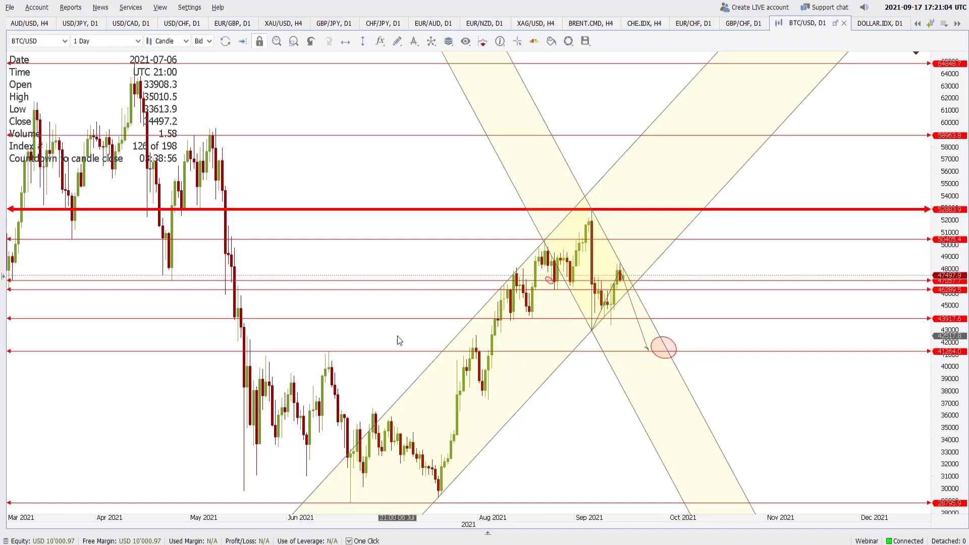
# Examine the projected path beside the ellipse on the 41264.0 marker, and delete the polyline from the BTC/USD chart.
pyautogui.scroll(-2, 395, 325)
pyautogui.scroll(2, 458, 360)
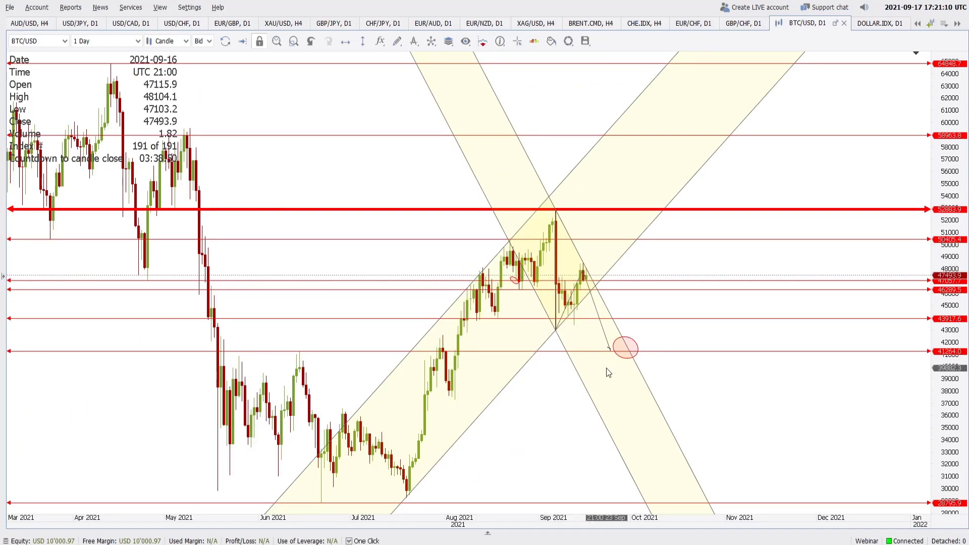
pyautogui.moveTo(710, 380); pyautogui.dragTo(626, 385)
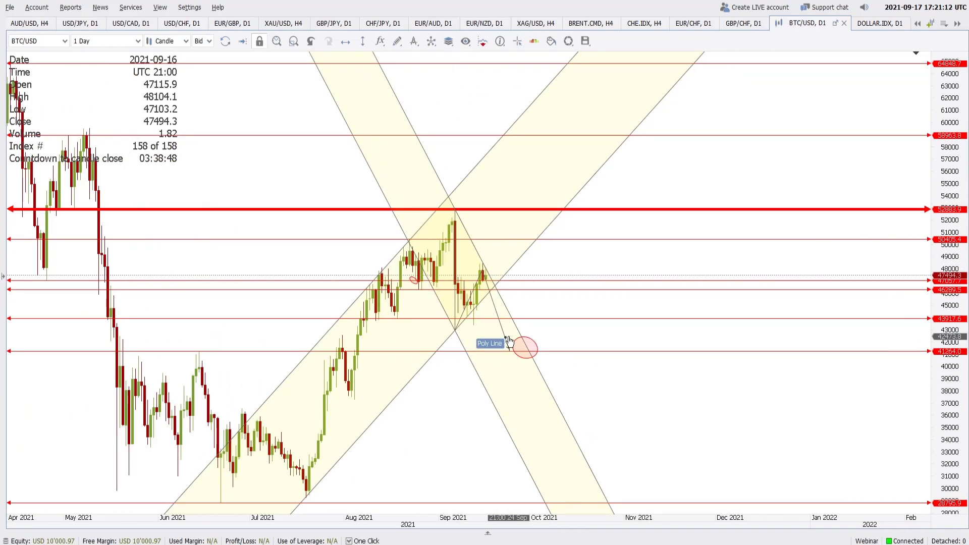
pyautogui.click(508, 340)
pyautogui.press('Delete')
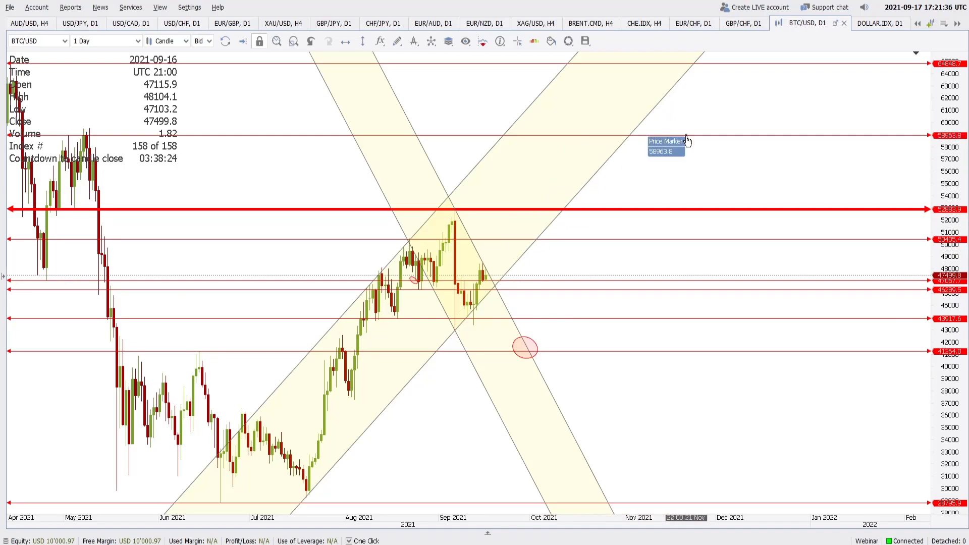
# Open the DOLLAR.IDX/USD daily chart and examine the latest candles against the rising channel's lower line and the thick 93.181 marker.
pyautogui.click(864, 25)
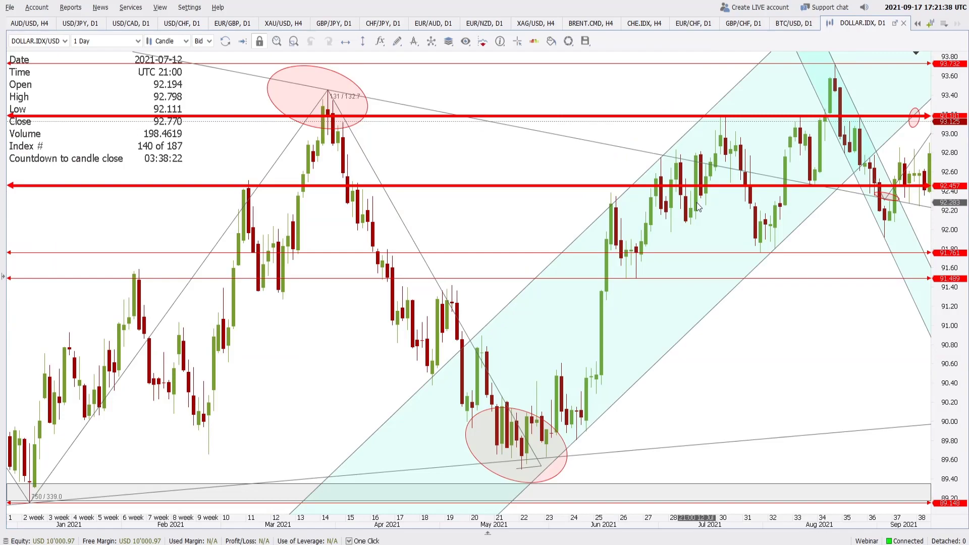
pyautogui.moveTo(761, 325); pyautogui.dragTo(368, 335)
pyautogui.scroll(-6, 368, 338)
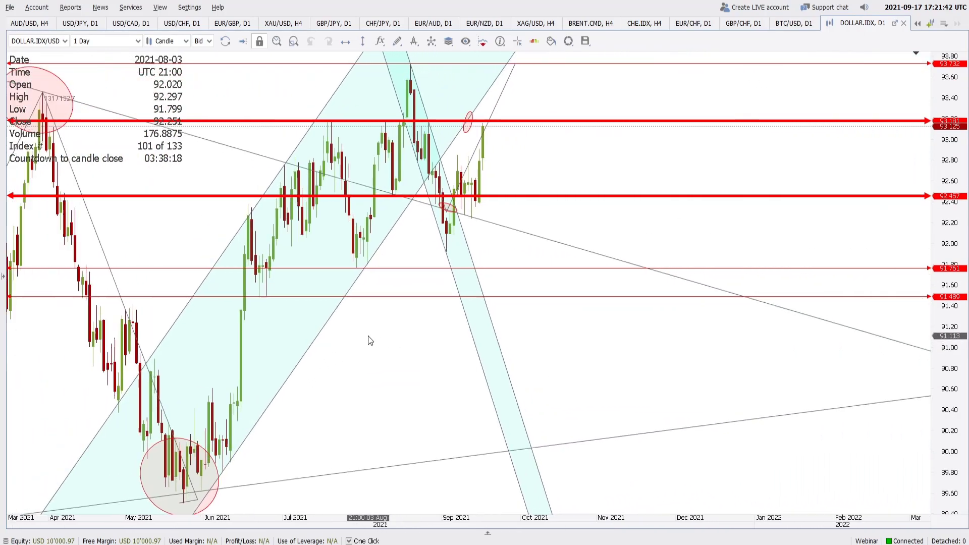
pyautogui.scroll(3, 368, 337)
pyautogui.scroll(-8, 369, 340)
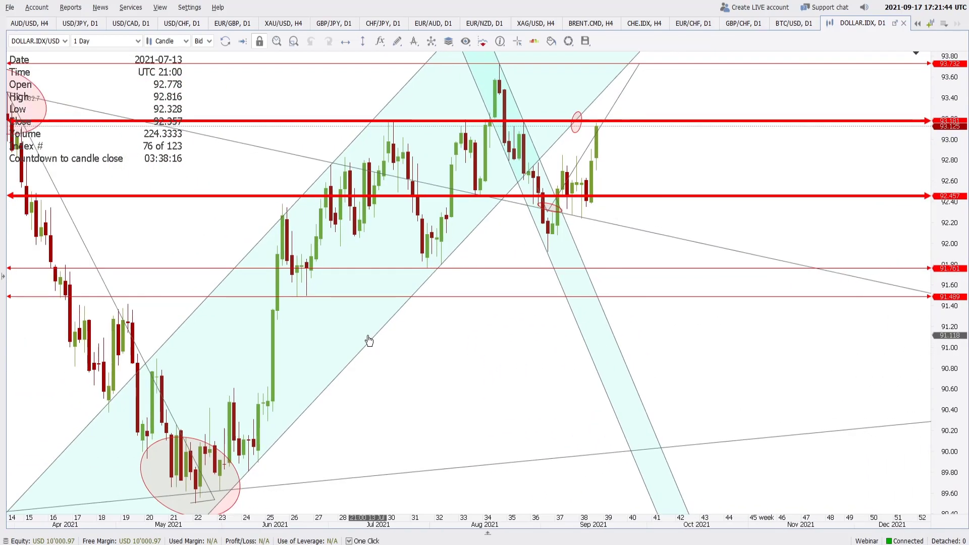
pyautogui.scroll(7, 369, 343)
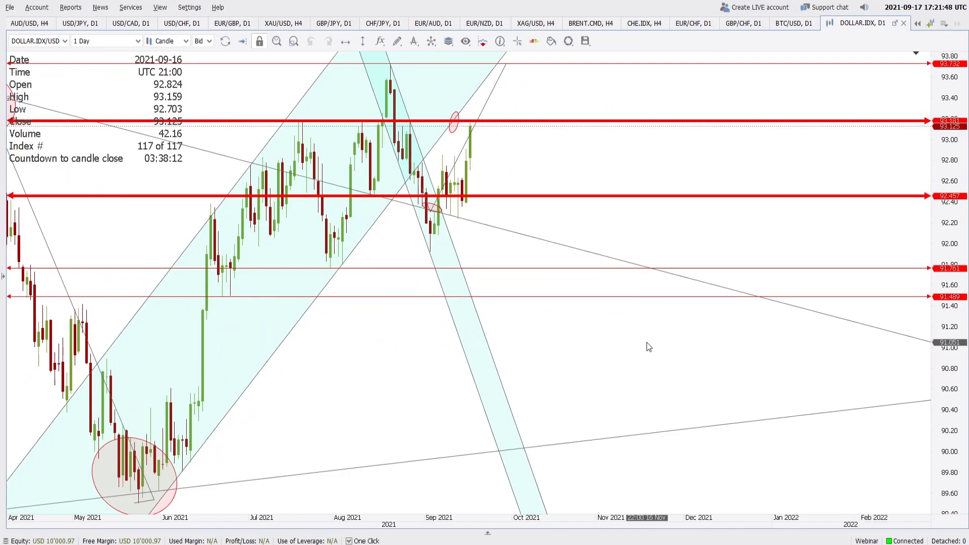
pyautogui.scroll(3, 646, 342)
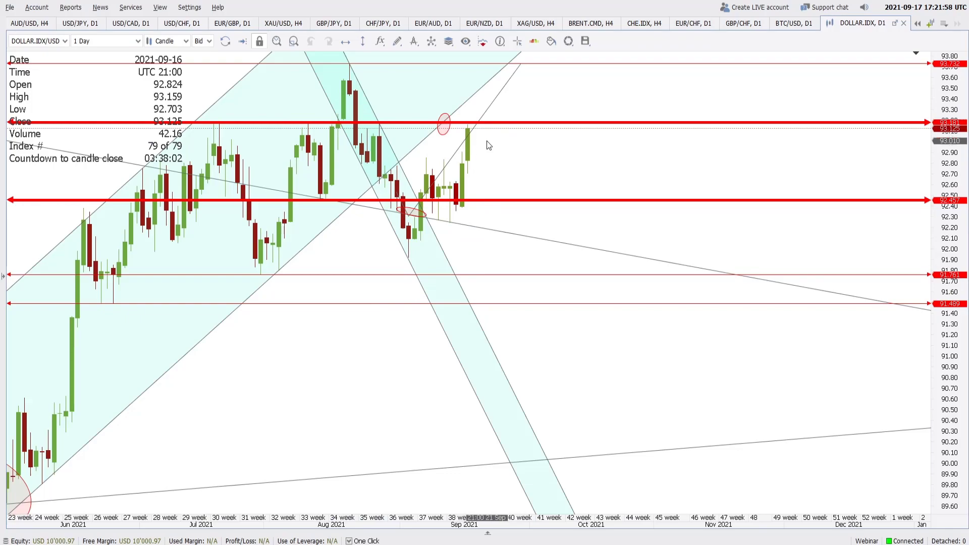
# Compare the dollar index's price history since August 2020 with a close-up of its latest candle below the 93.181 marker.
pyautogui.scroll(-1, 501, 159)
pyautogui.scroll(-5, 502, 159)
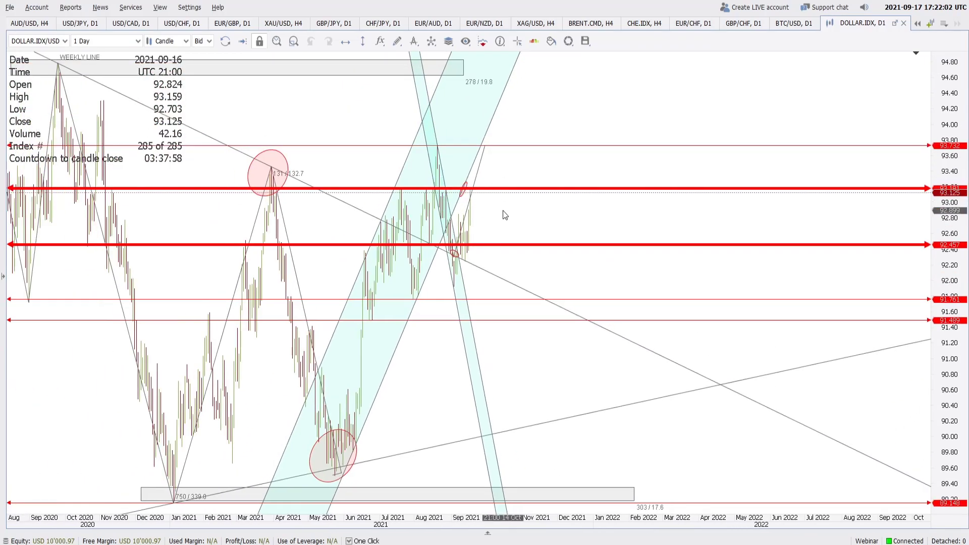
pyautogui.scroll(4, 500, 204)
pyautogui.scroll(3, 501, 203)
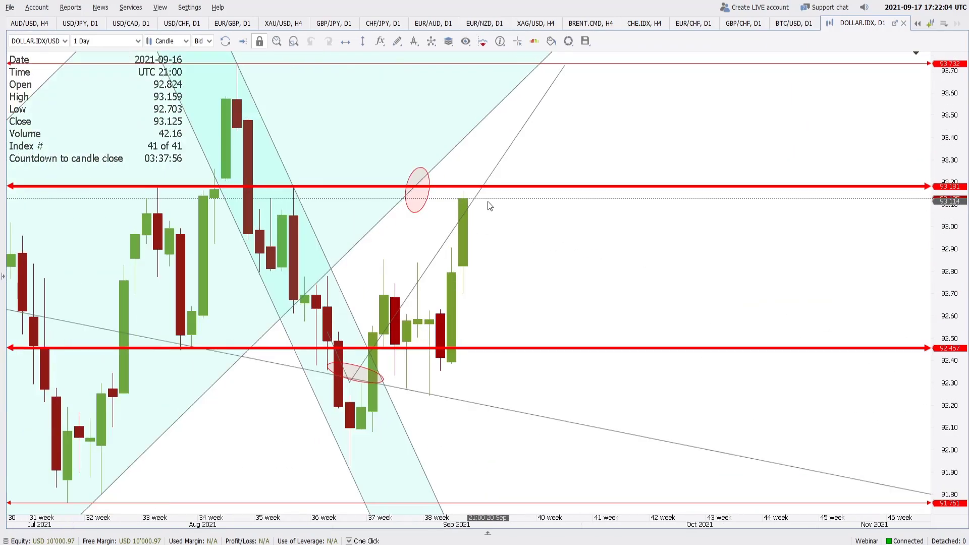
# Compress the dollar index's price scale and examine its 2021 swings between the 89.148 and 93.732 markers and the converging trendlines.
pyautogui.scroll(-5, 461, 206)
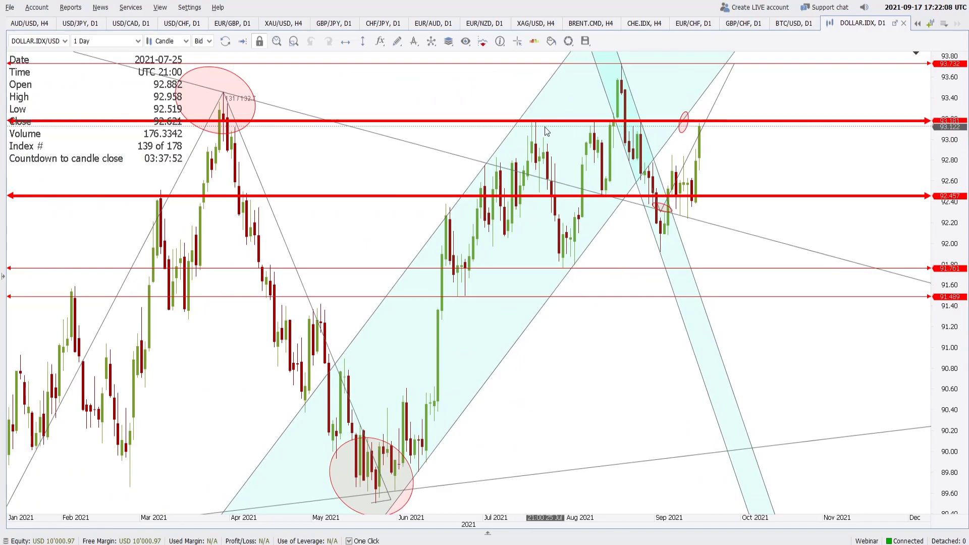
pyautogui.scroll(1, 391, 183)
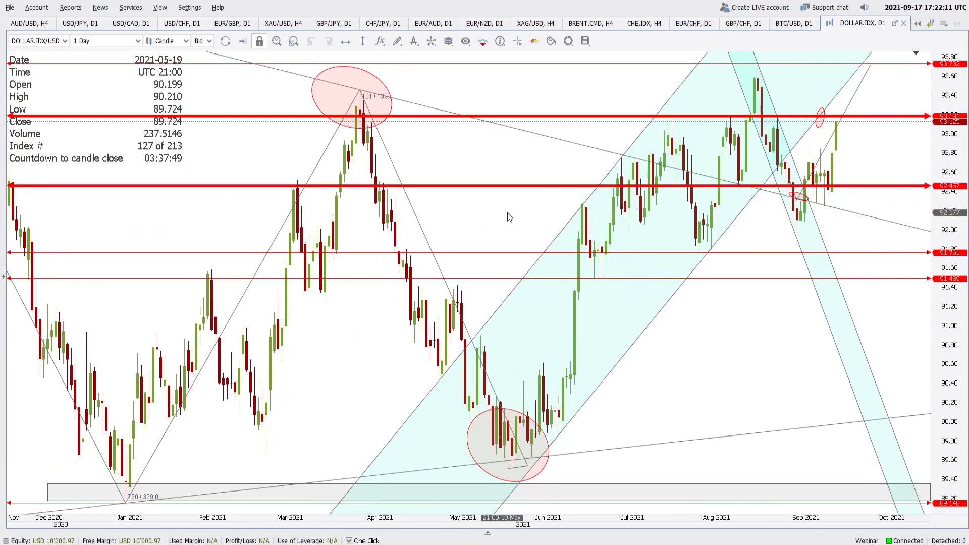
pyautogui.moveTo(507, 212); pyautogui.dragTo(284, 167)
pyautogui.moveTo(634, 258); pyautogui.dragTo(518, 202)
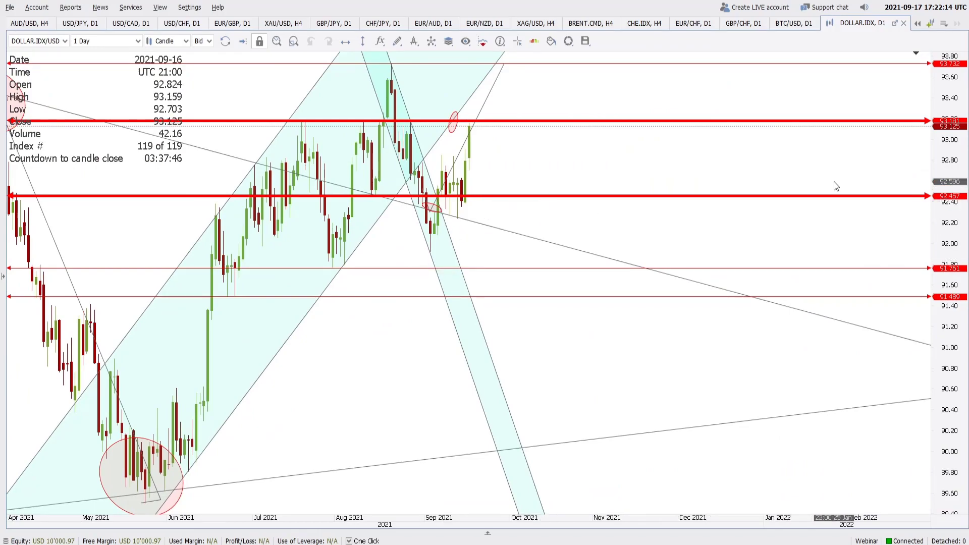
pyautogui.moveTo(948, 187); pyautogui.dragTo(949, 238)
pyautogui.scroll(-2, 609, 281)
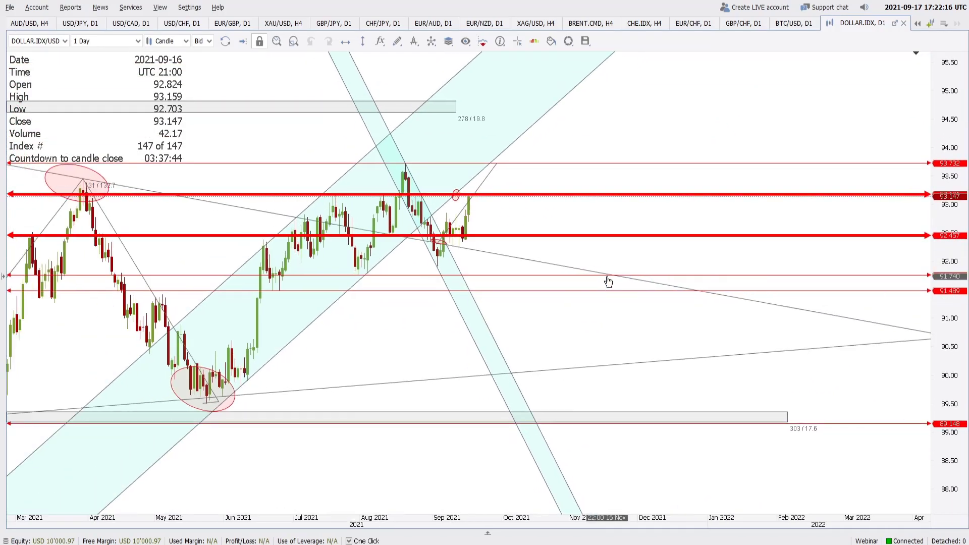